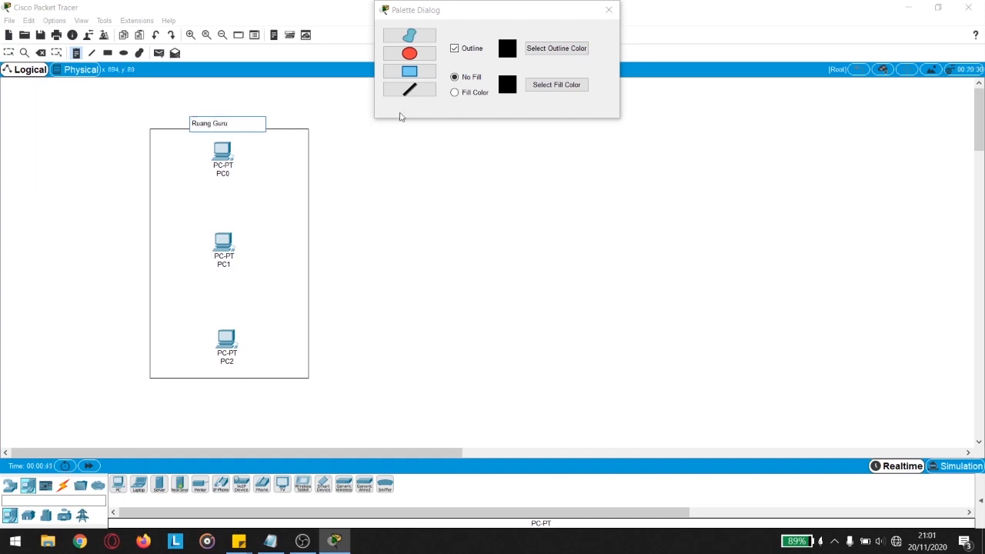
Step: Close the shape palette, leaving PC0–PC2 inside the Ruang Guru rectangle
click(609, 10)
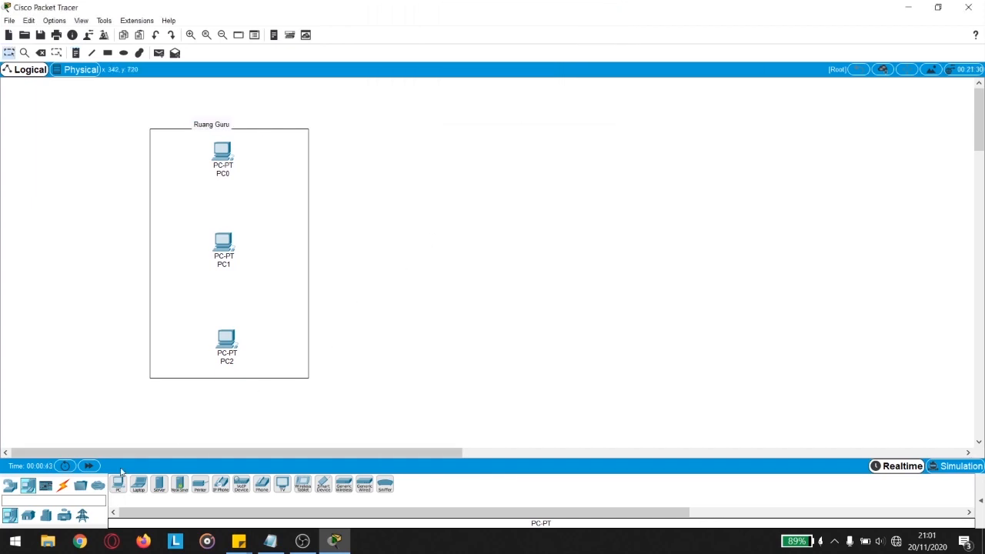
Step: Place three laptops, Laptop0–Laptop2, in a column right of the Ruang Guru room
click(139, 484)
click(434, 150)
click(140, 484)
click(436, 243)
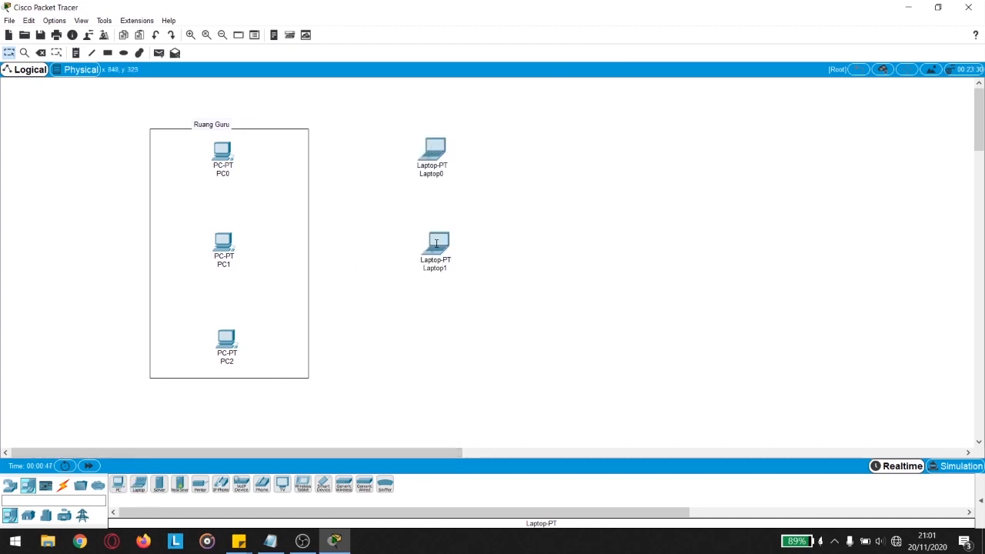
click(138, 483)
click(436, 351)
Step: Draw a rectangle around the three laptops and label it 'Ruang Siswa'
click(107, 52)
drag(354, 122, 509, 383)
click(76, 53)
click(381, 125)
text(Ruang Siswa)
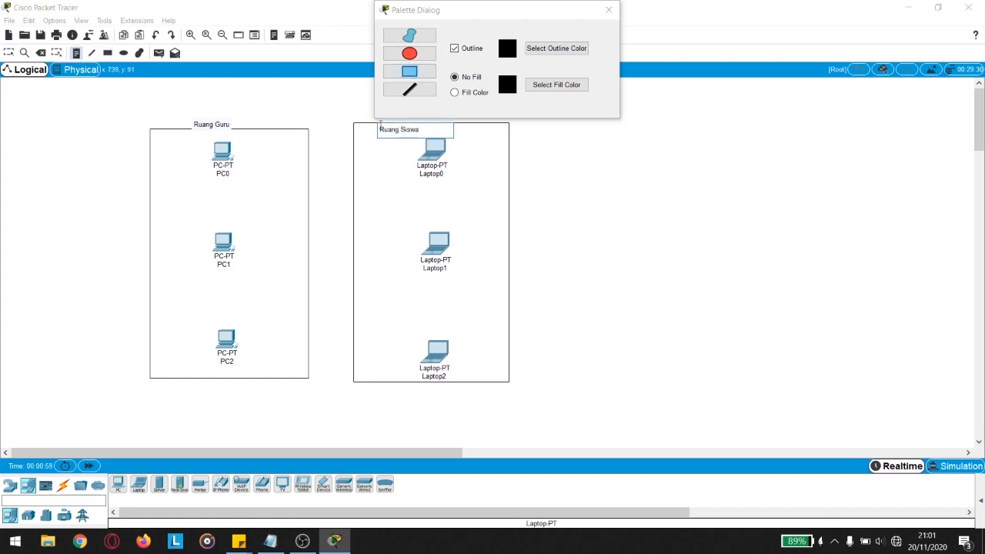
click(608, 9)
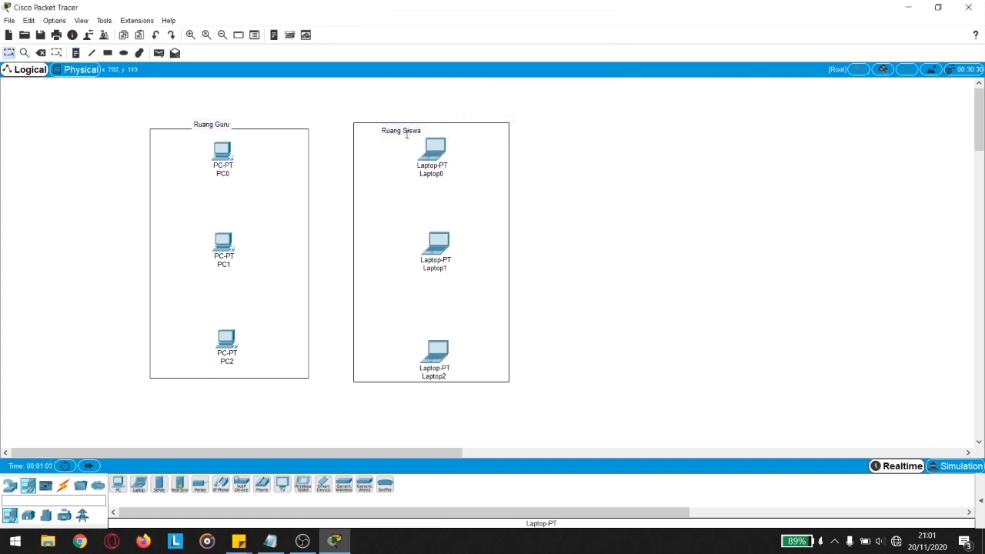
Step: Move the Ruang Siswa and Ruang Guru labels above their rectangles
click(400, 130)
click(10, 54)
drag(409, 136, 429, 122)
drag(227, 123, 237, 120)
click(542, 167)
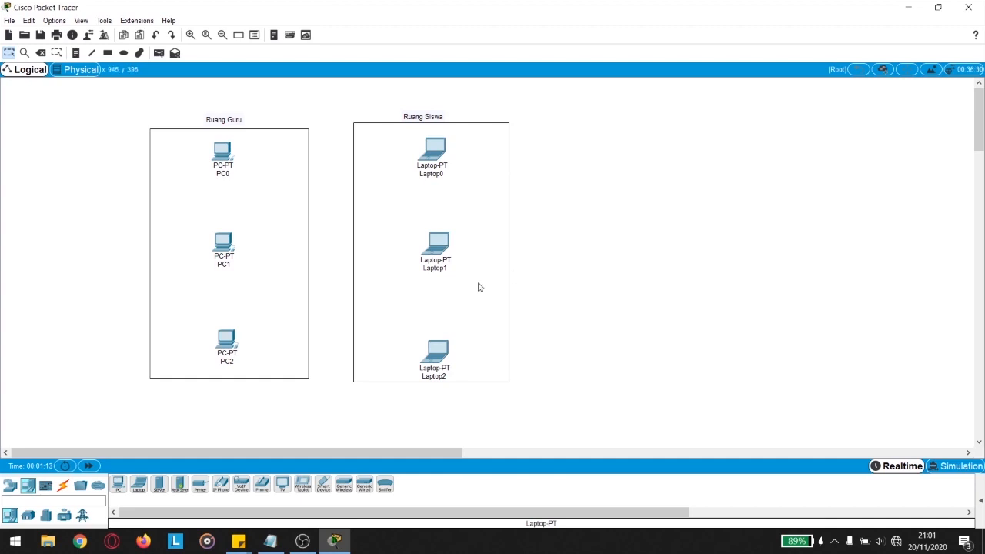
Step: Place a 2950-24 switch, Switch0, between the two rooms
click(9, 485)
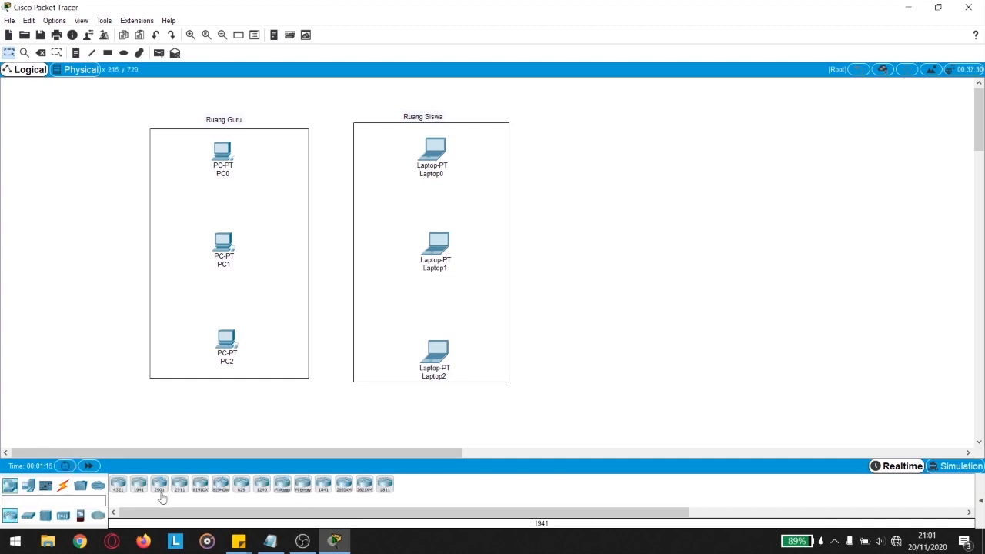
click(28, 515)
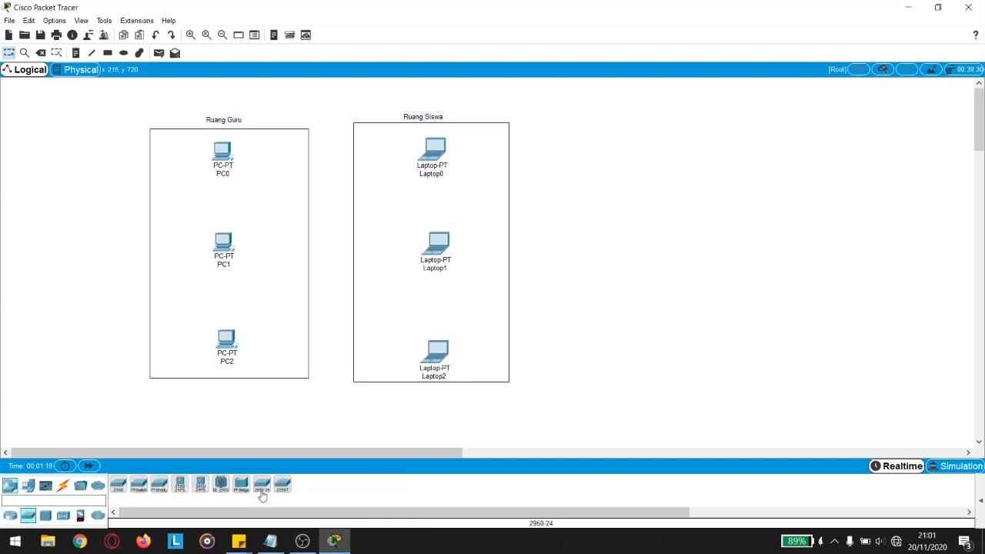
drag(263, 487, 333, 248)
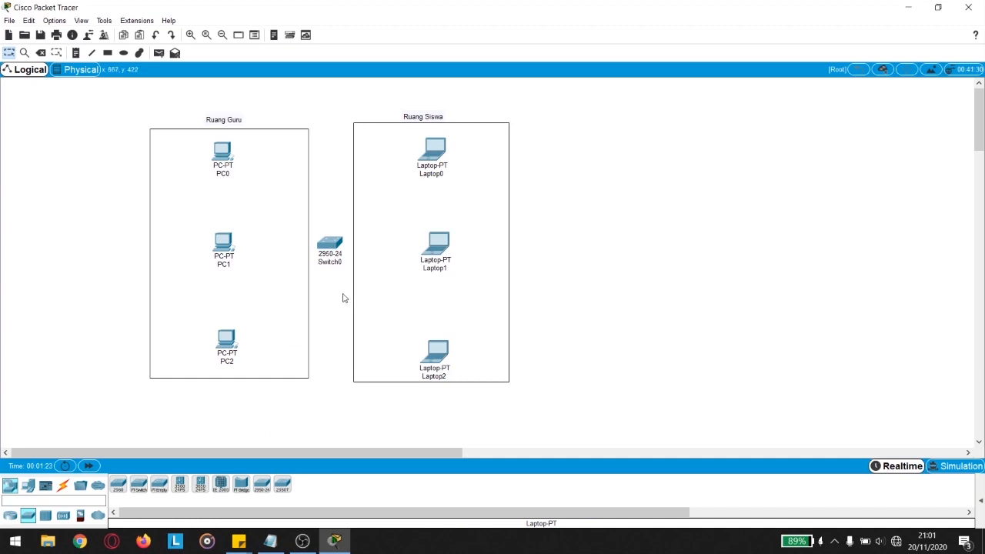
Step: Cable Switch0 ports Fa0/1–Fa0/3 to PC0, PC1 and PC2 with copper straight-through cables
click(62, 485)
click(158, 484)
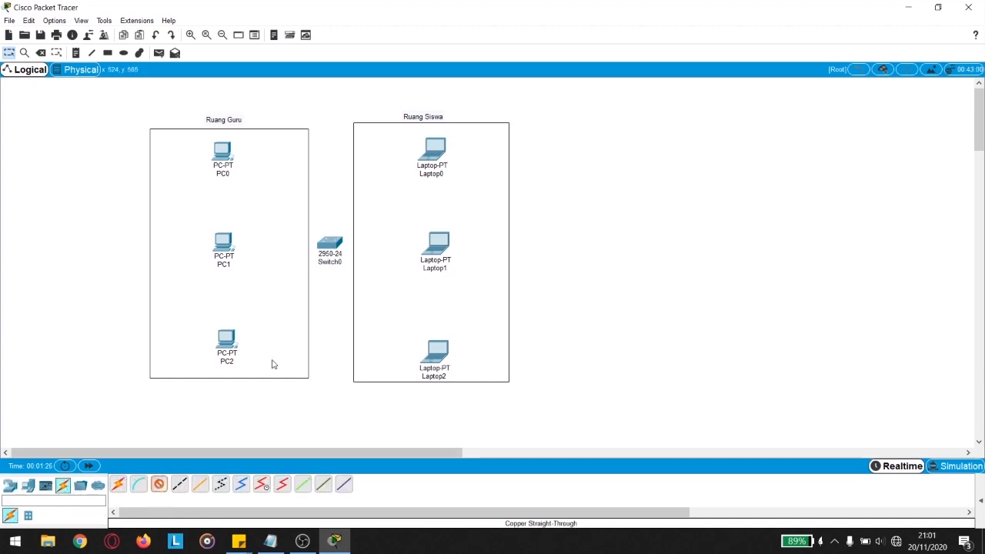
click(331, 245)
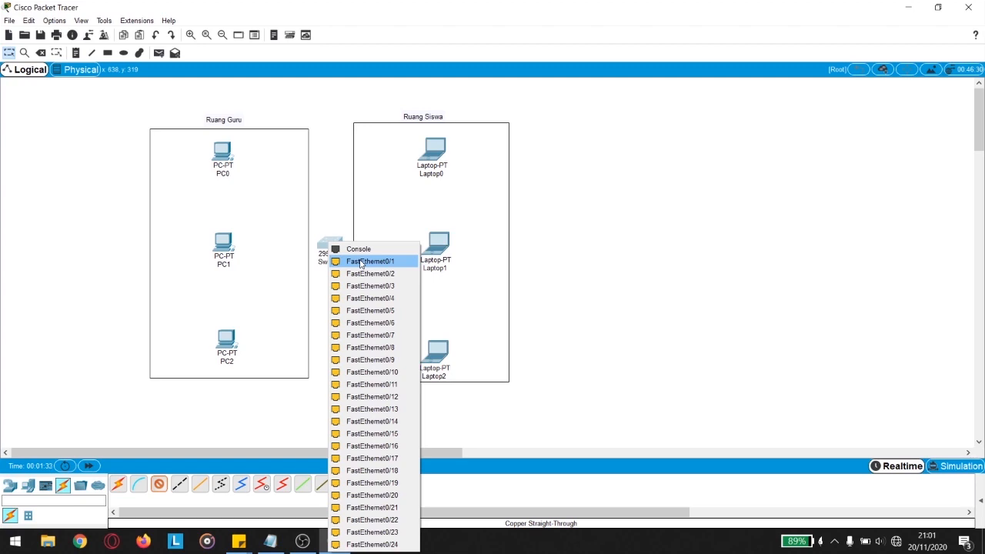
click(370, 262)
click(222, 154)
click(254, 196)
click(160, 484)
click(331, 248)
click(366, 278)
click(227, 243)
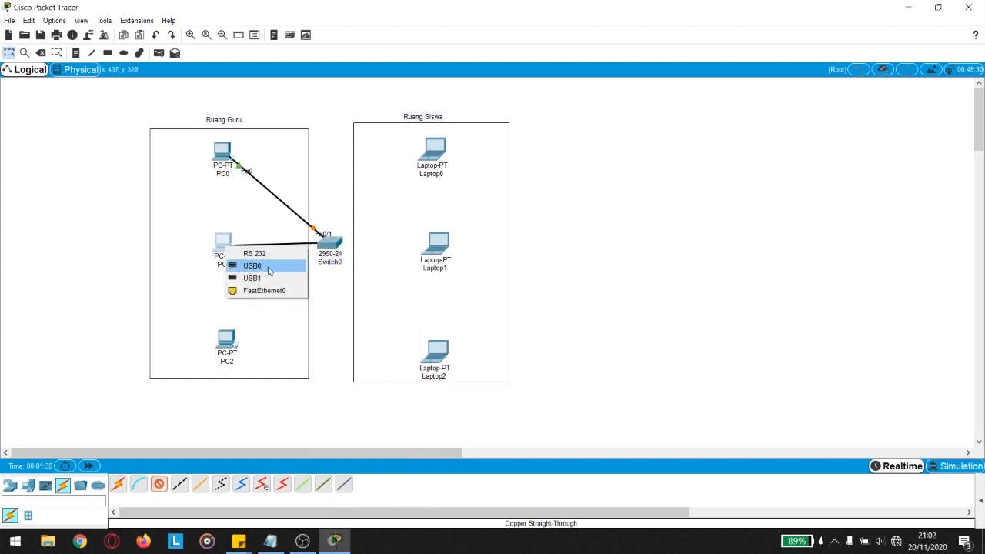
click(262, 291)
click(159, 484)
click(331, 247)
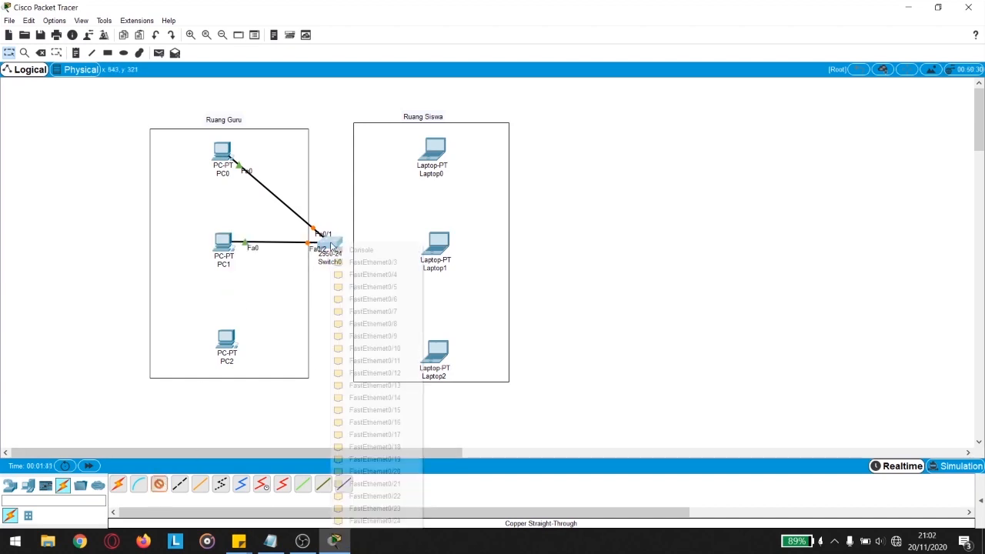
click(371, 263)
click(227, 339)
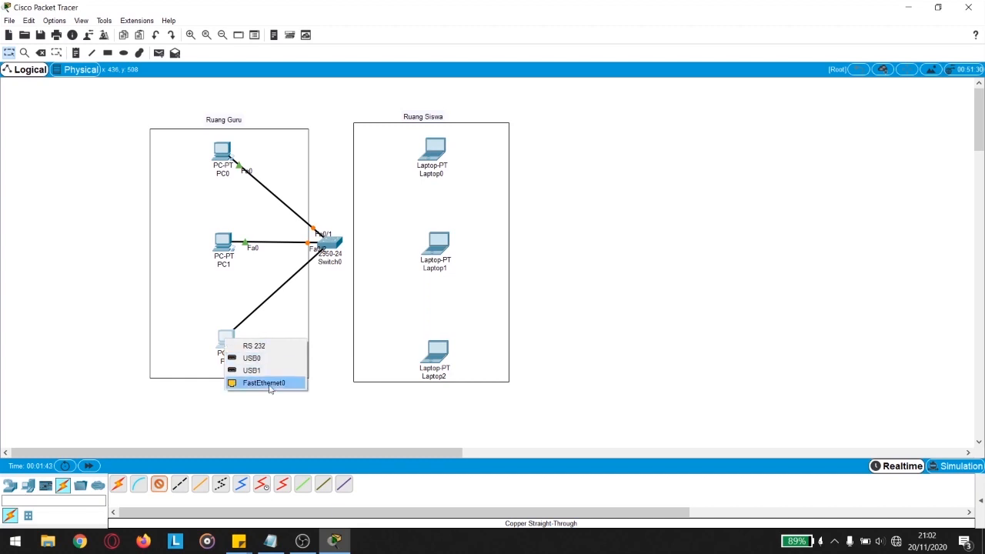
click(269, 383)
Step: Cable Switch0 ports Fa0/4–Fa0/6 to Laptop0, Laptop1 and Laptop2 FastEthernet0
click(160, 484)
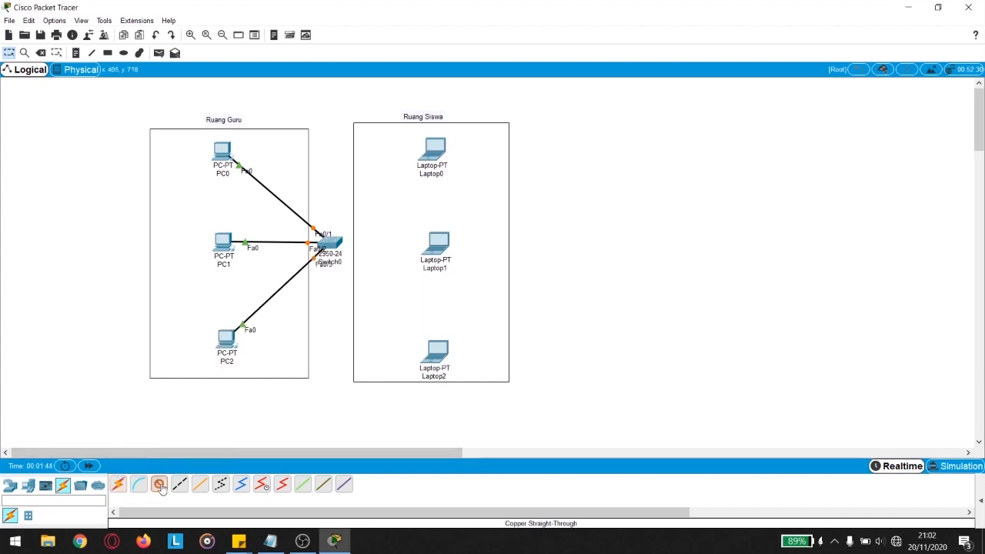
click(331, 244)
click(413, 260)
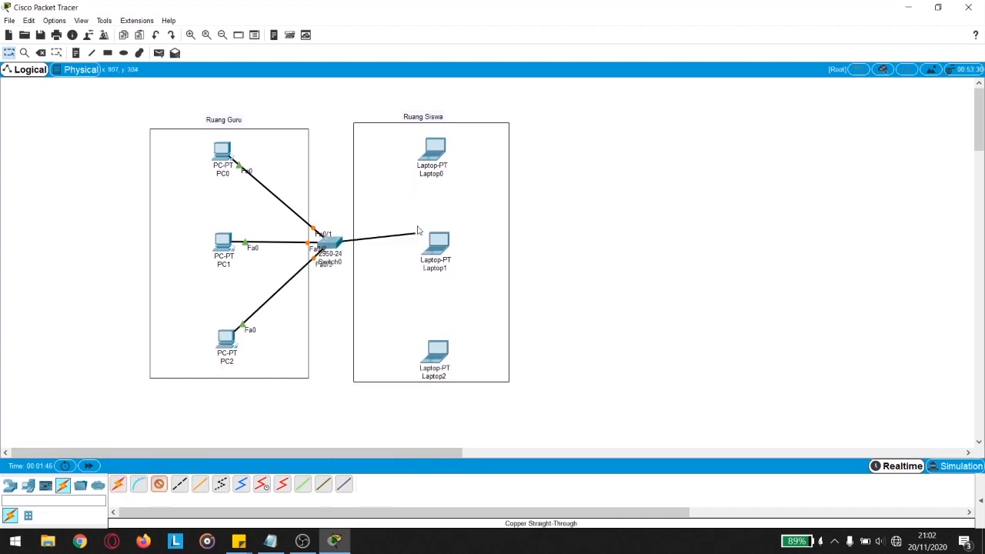
click(437, 158)
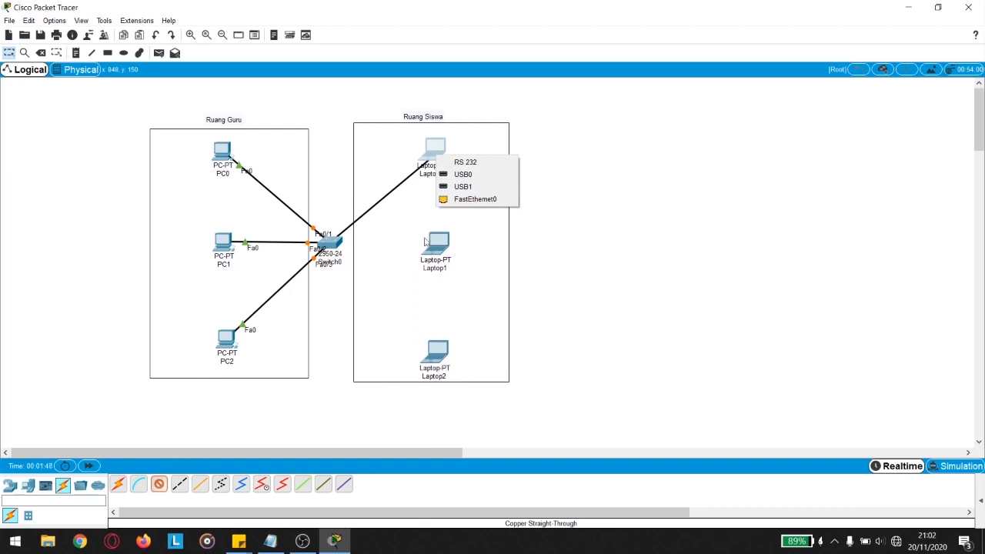
click(471, 198)
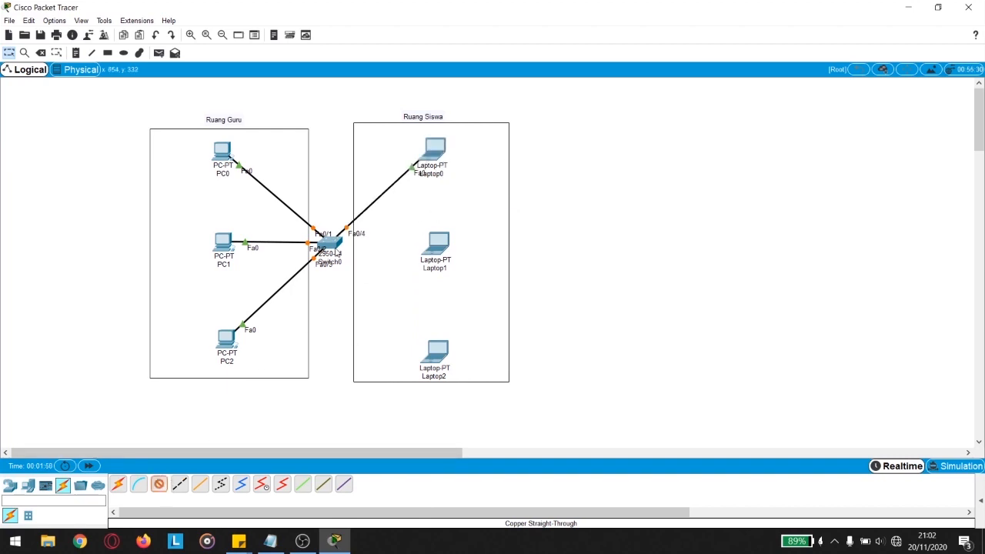
click(337, 251)
click(348, 266)
click(439, 248)
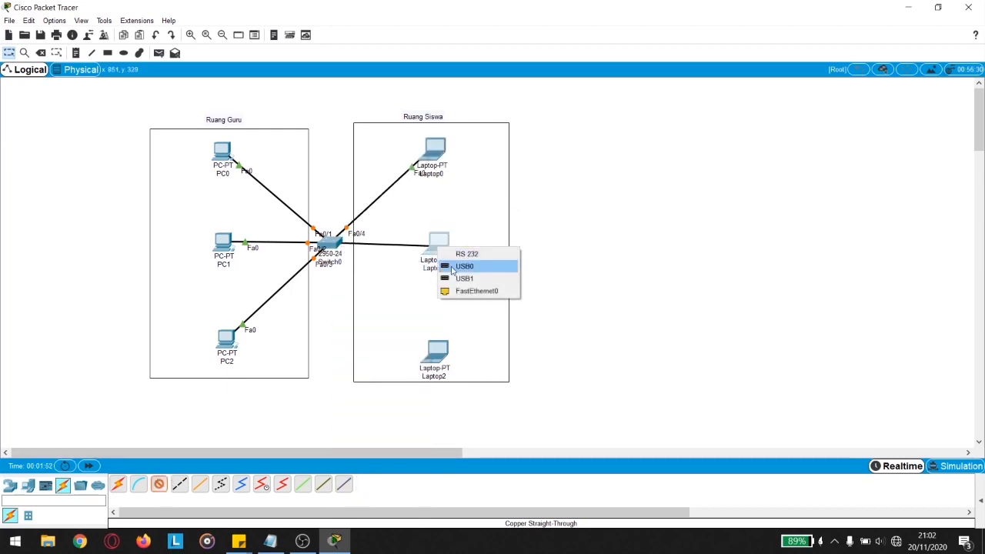
click(475, 288)
click(163, 487)
click(323, 242)
click(380, 272)
click(436, 352)
click(462, 397)
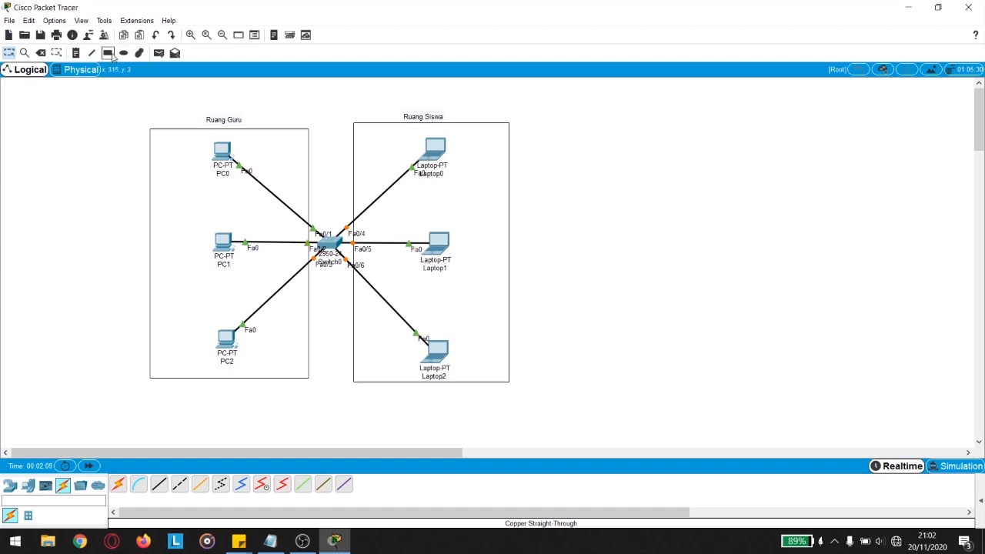
Step: Add an 'IP: 192.168.13.xx' note above the two rooms and zoom in on the diagram
click(78, 53)
click(293, 95)
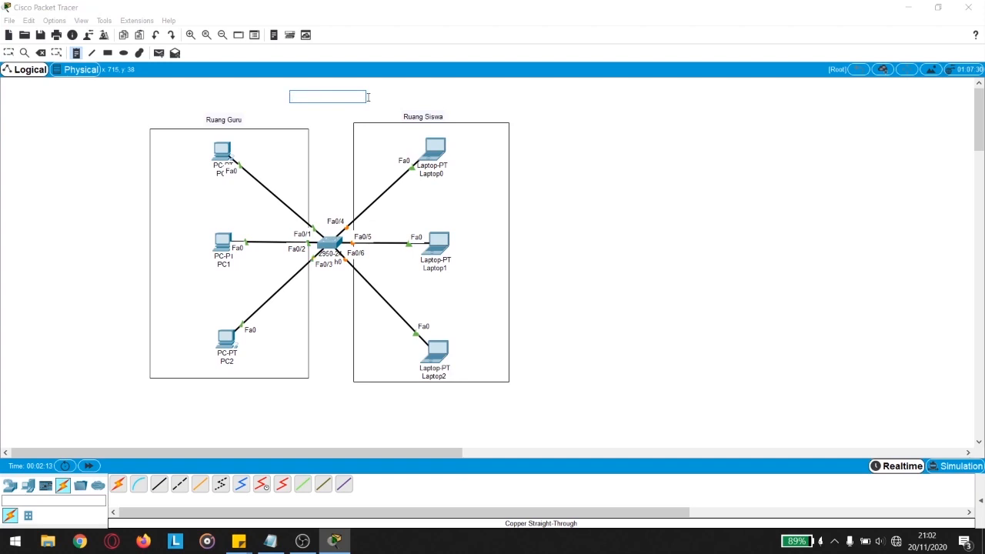
text(IP)
key(Return)
click(8, 52)
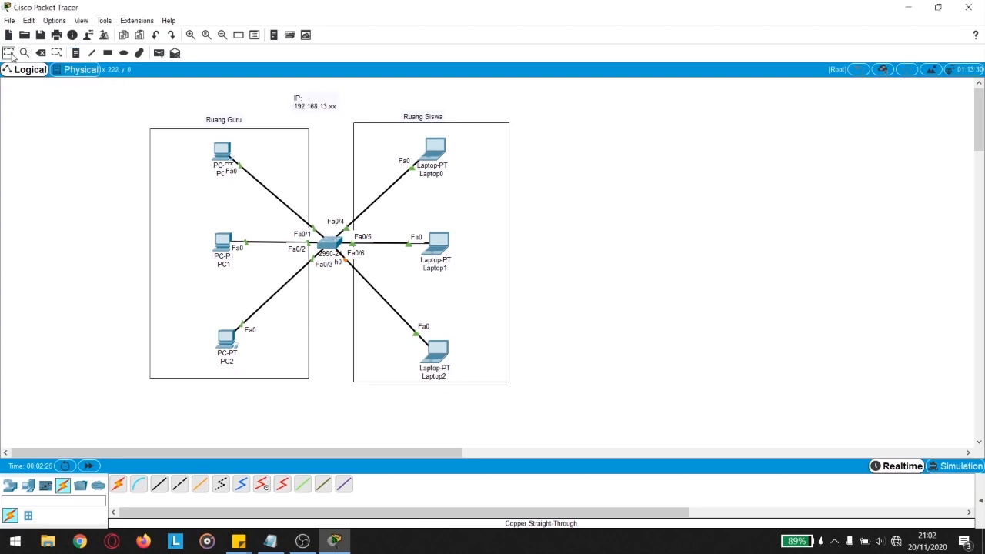
drag(321, 106, 334, 107)
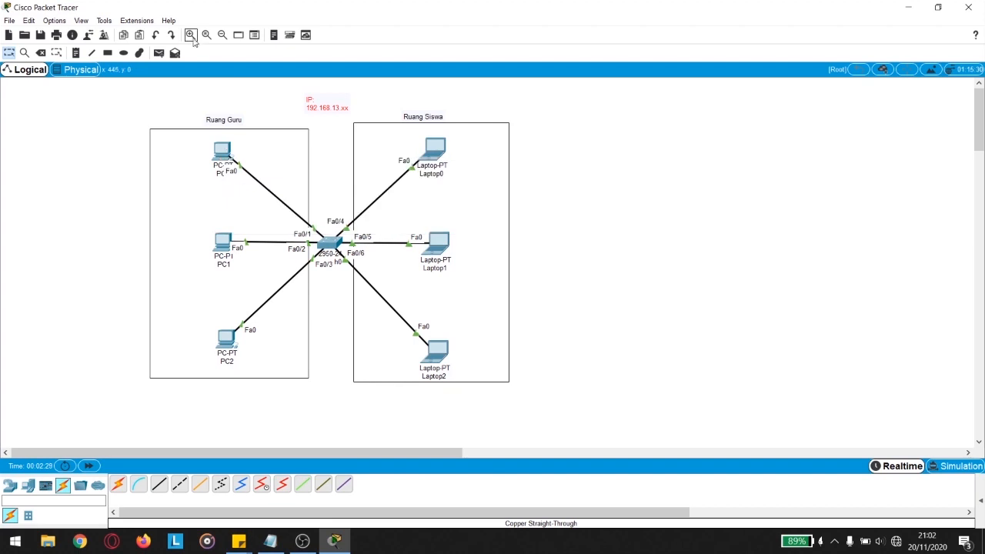
click(191, 35)
scroll(129, 166, up, 1)
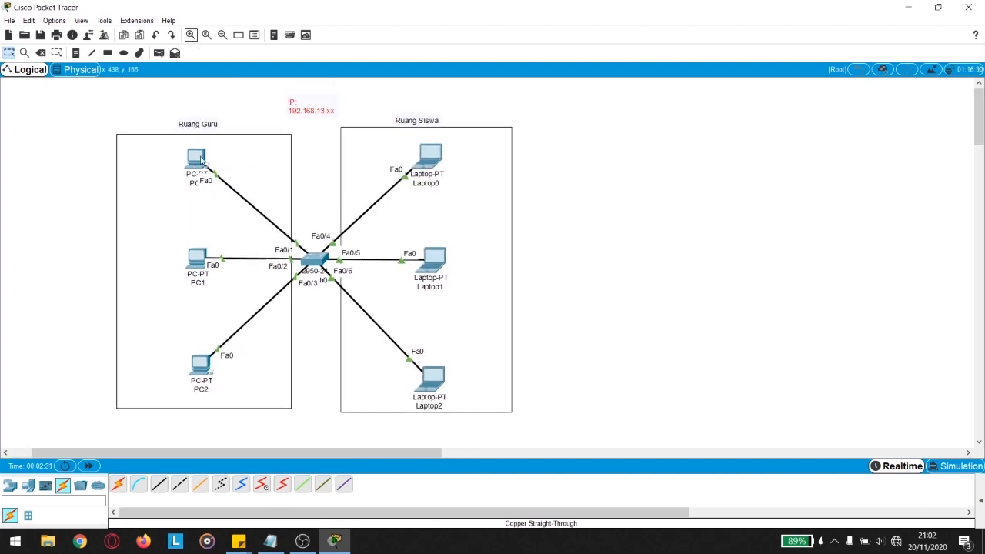
mouse_move(196, 160)
Step: Give PC0 static IP 192.168.13.2 with subnet mask 255.255.255.0
click(198, 159)
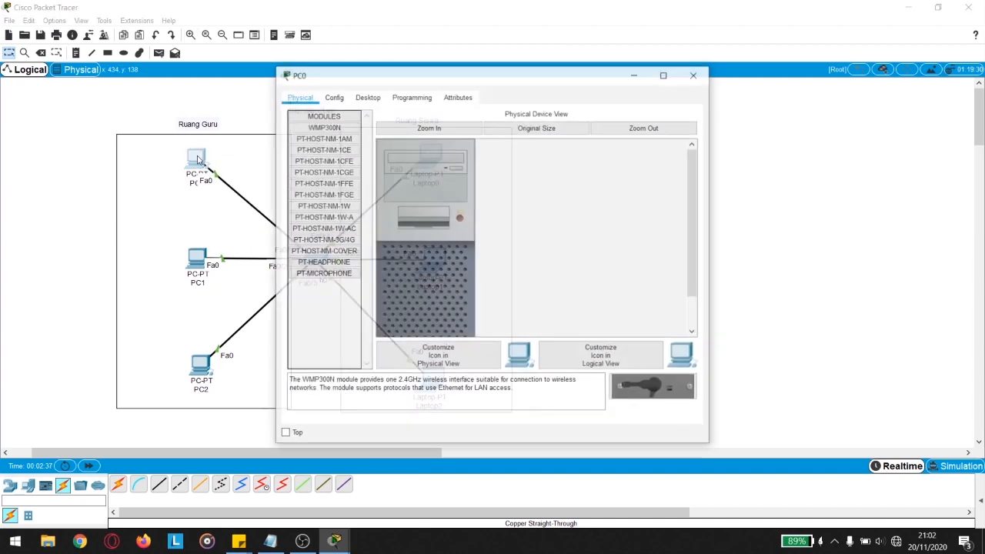
click(376, 98)
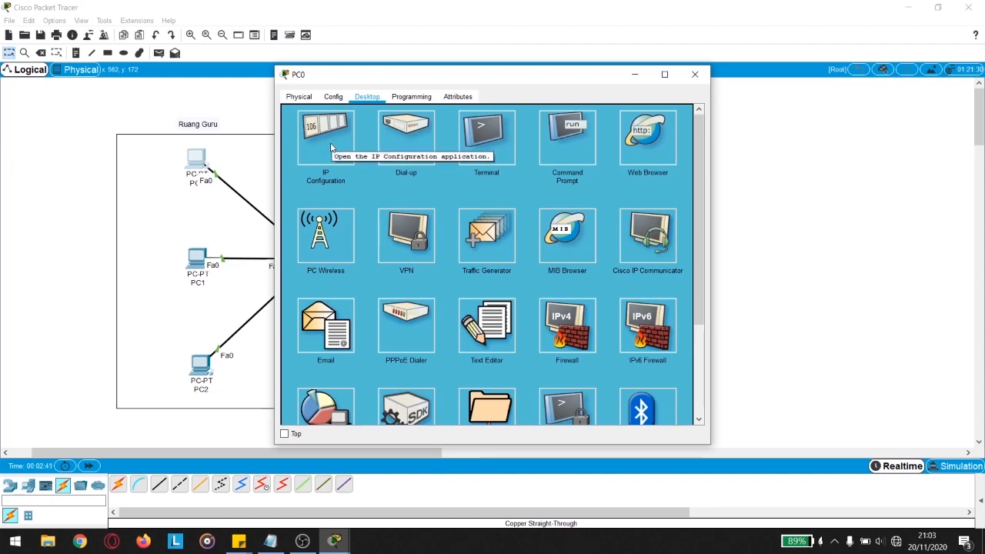
drag(379, 78, 490, 72)
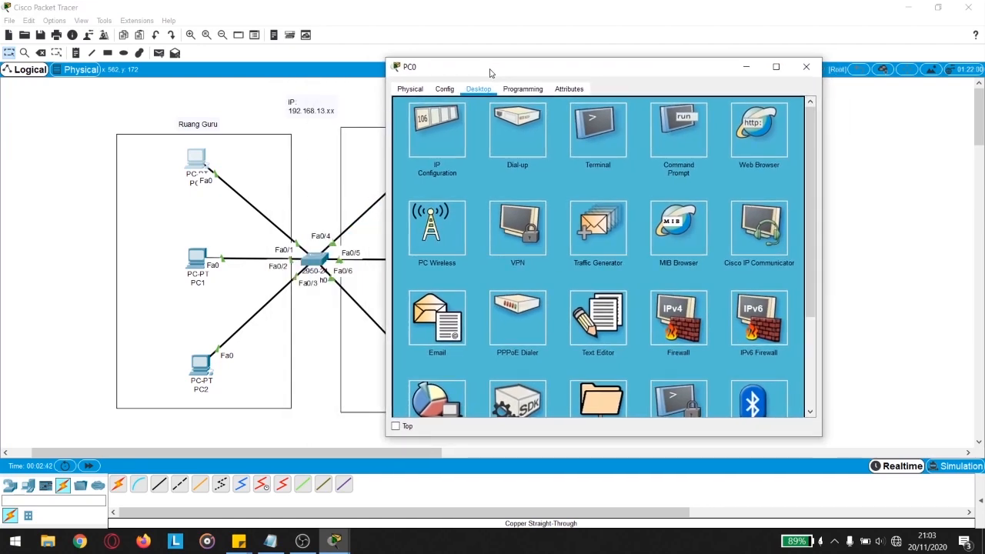
click(437, 131)
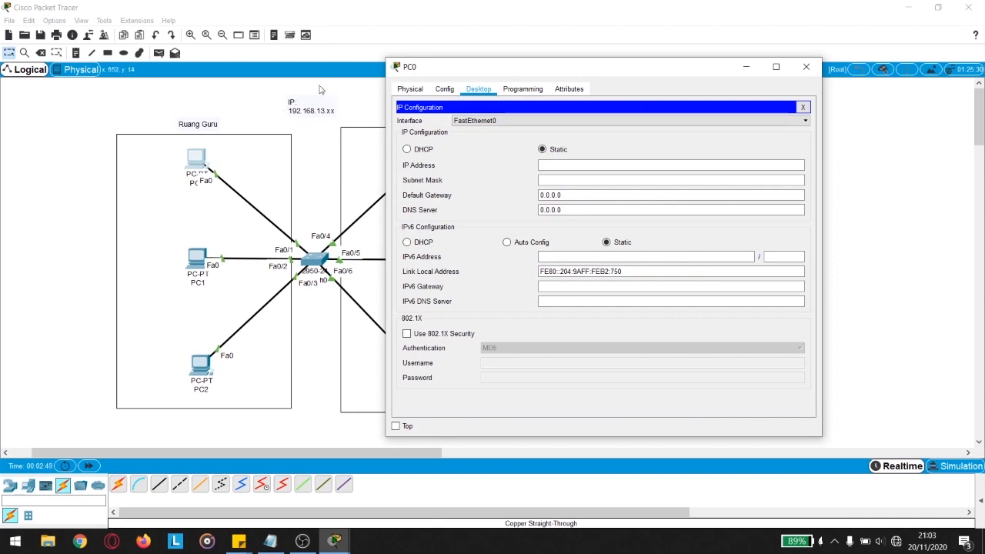
click(551, 165)
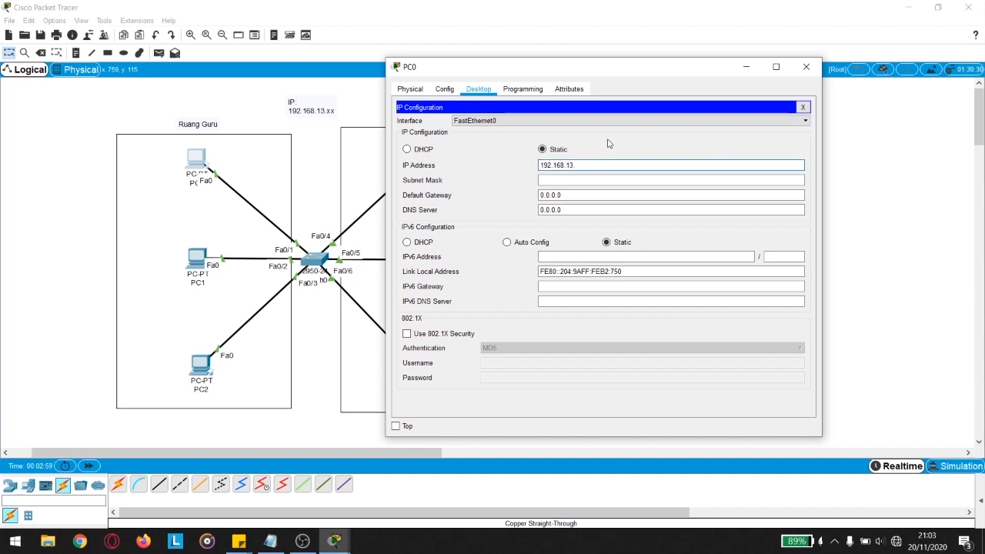
key(Tab)
click(592, 182)
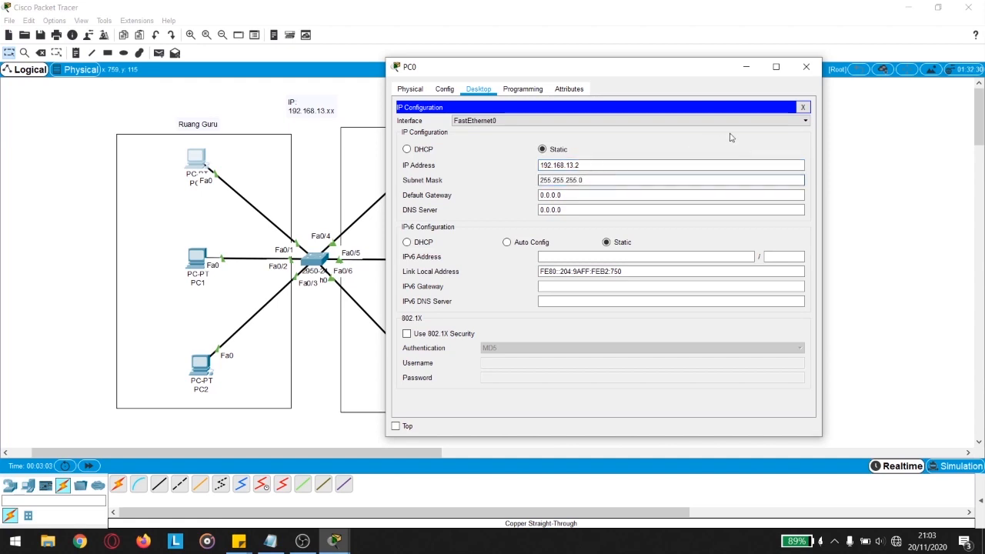
click(806, 67)
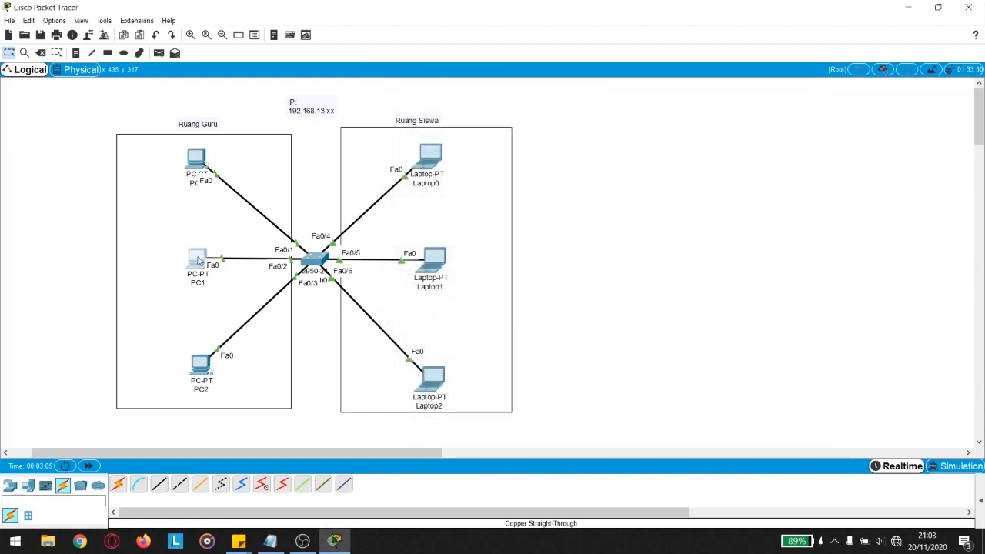
Step: Give PC1 static IP 192.168.13.3 with mask 255.255.255.0
click(198, 262)
click(367, 96)
click(330, 146)
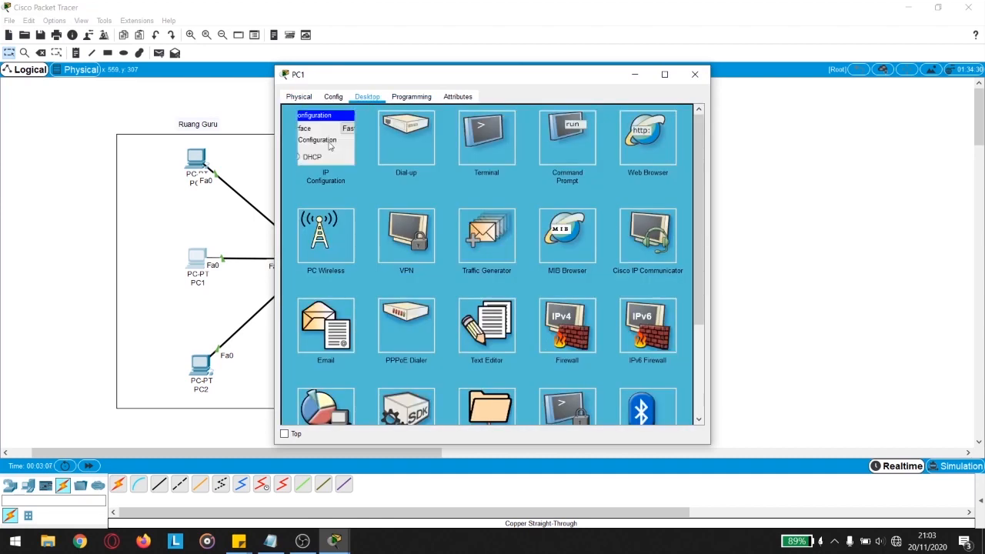
drag(385, 72, 549, 67)
click(605, 168)
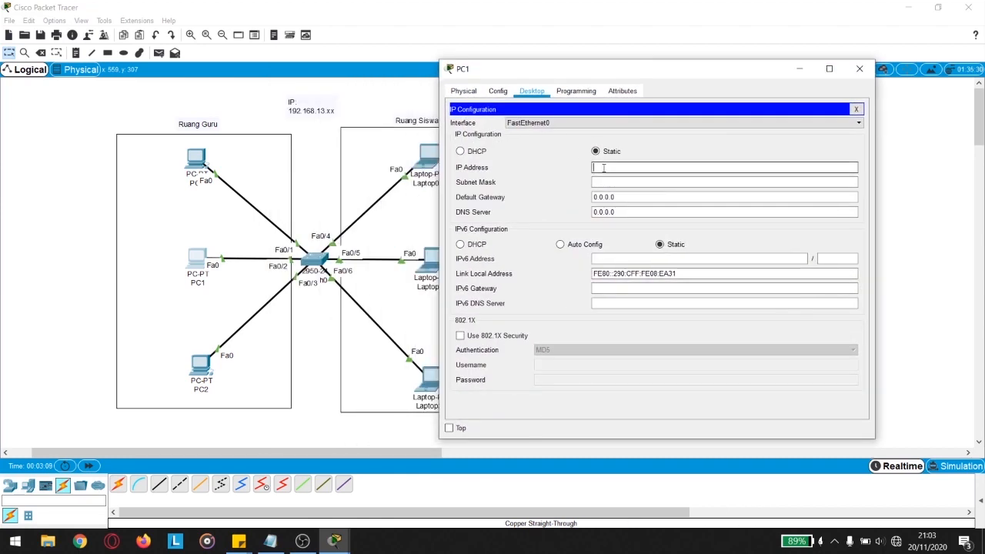
text(192.168.13.3)
key(Tab)
click(649, 181)
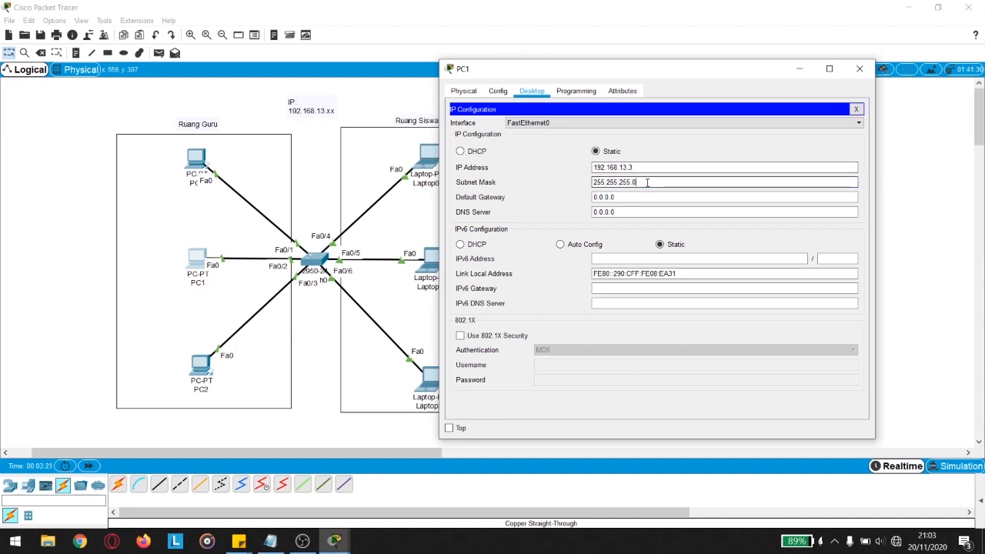
click(859, 69)
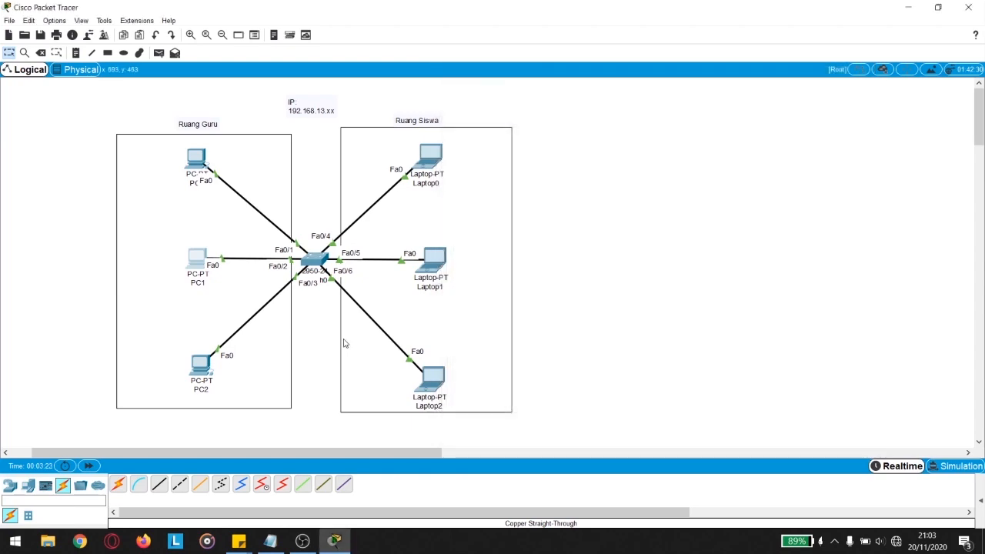
Step: Give PC2 static IP 192.168.13.4 with mask 255.255.255.0
click(200, 368)
drag(390, 86, 592, 72)
click(567, 85)
click(527, 136)
click(650, 161)
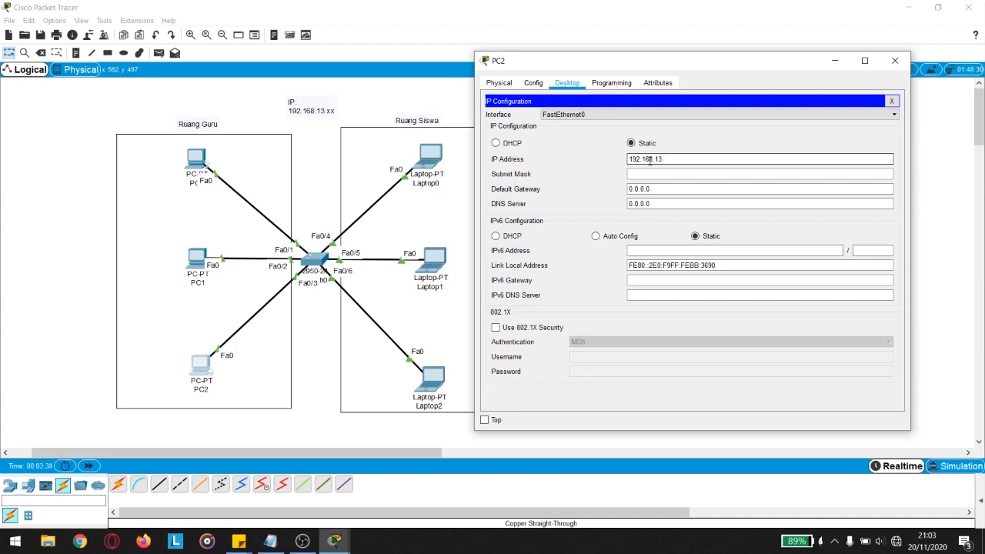
click(651, 174)
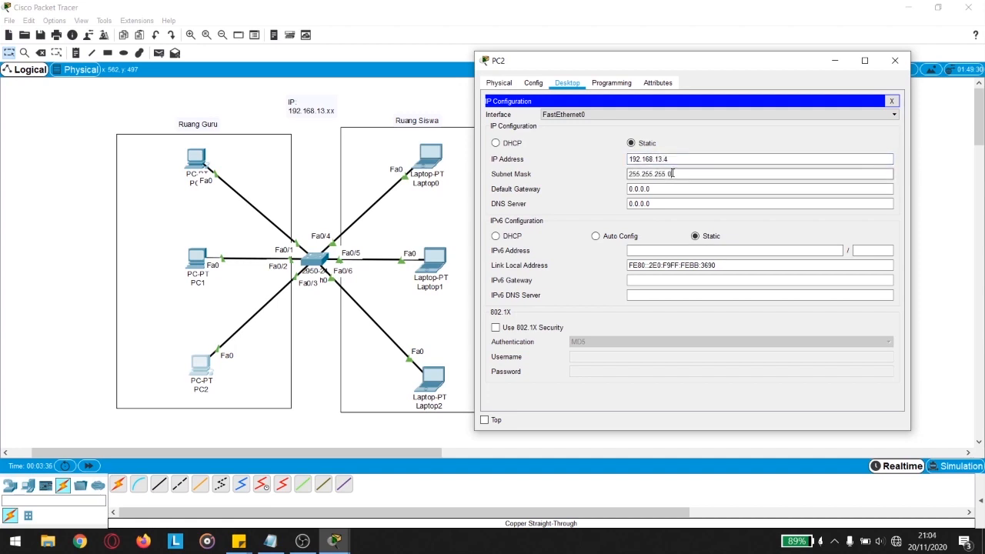
click(895, 60)
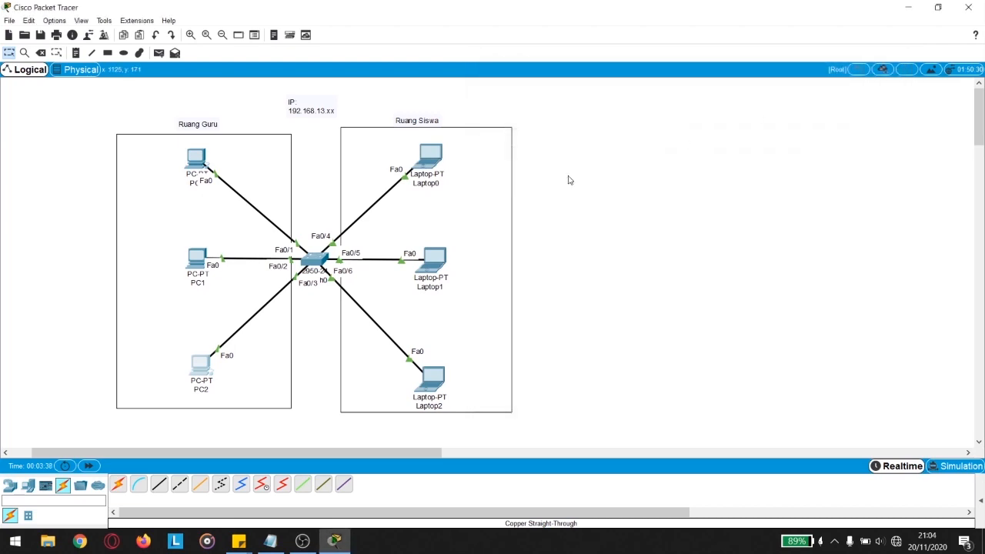
Step: Give Laptop0 static IP 192.168.13.5 with mask 255.255.255.0
click(433, 162)
drag(443, 79, 675, 71)
click(612, 86)
click(566, 139)
click(693, 161)
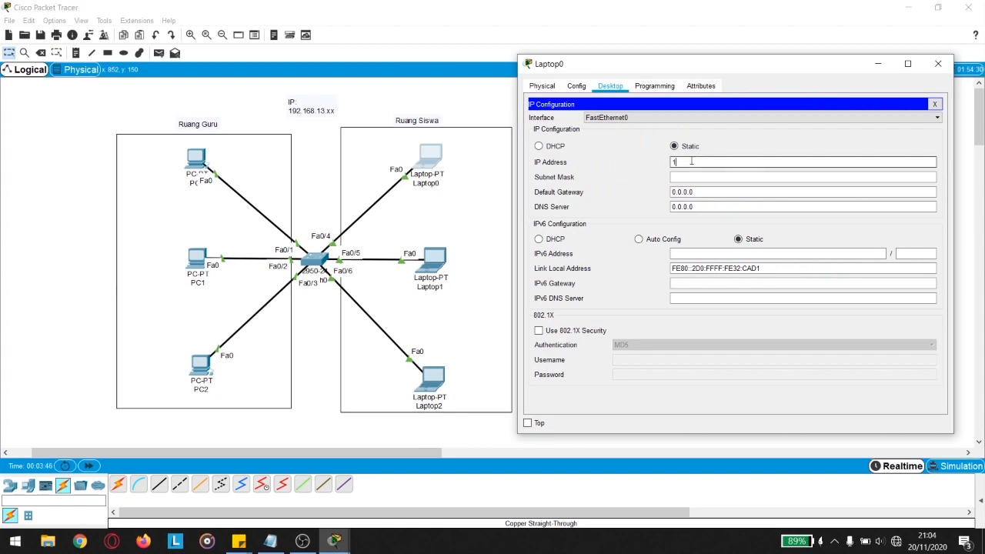
text(192.168.13.5)
key(Tab)
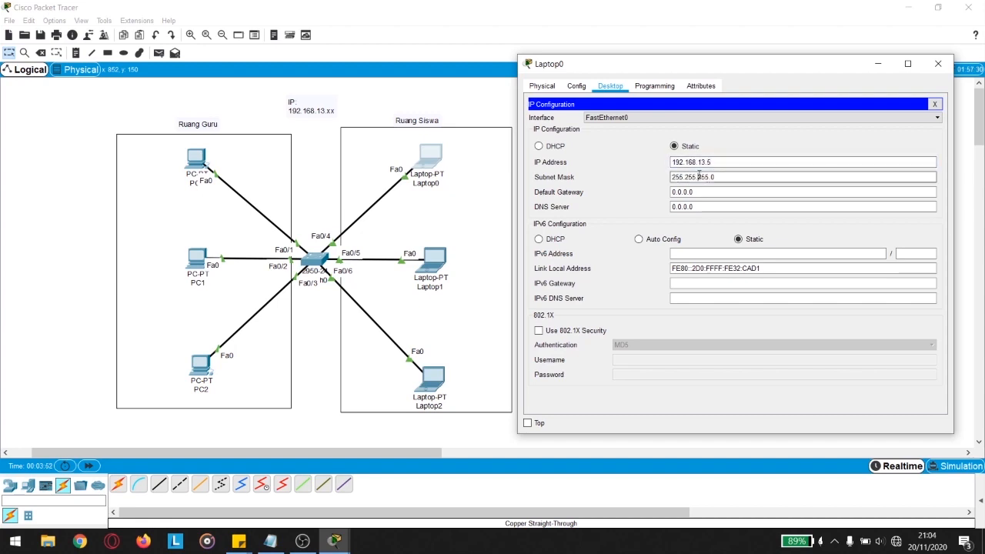
click(940, 63)
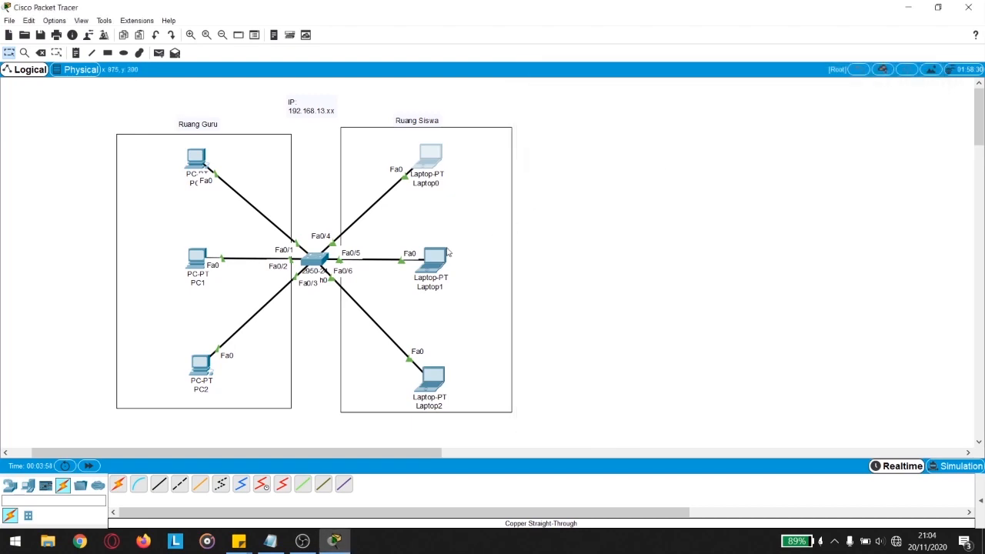
Step: Give Laptop1 static IP 192.168.13.6 with mask 255.255.255.0
click(435, 259)
click(368, 96)
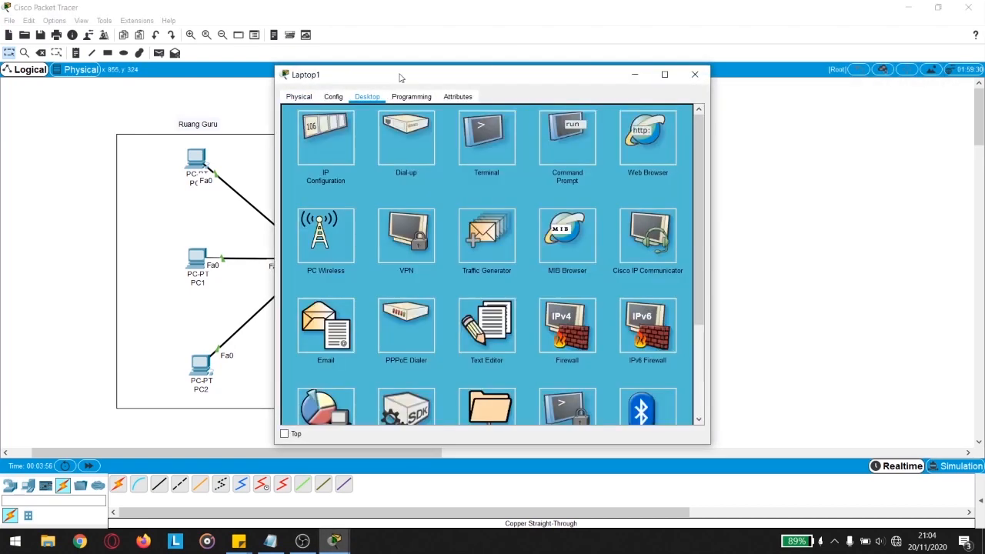
drag(431, 74, 669, 68)
click(562, 131)
click(681, 165)
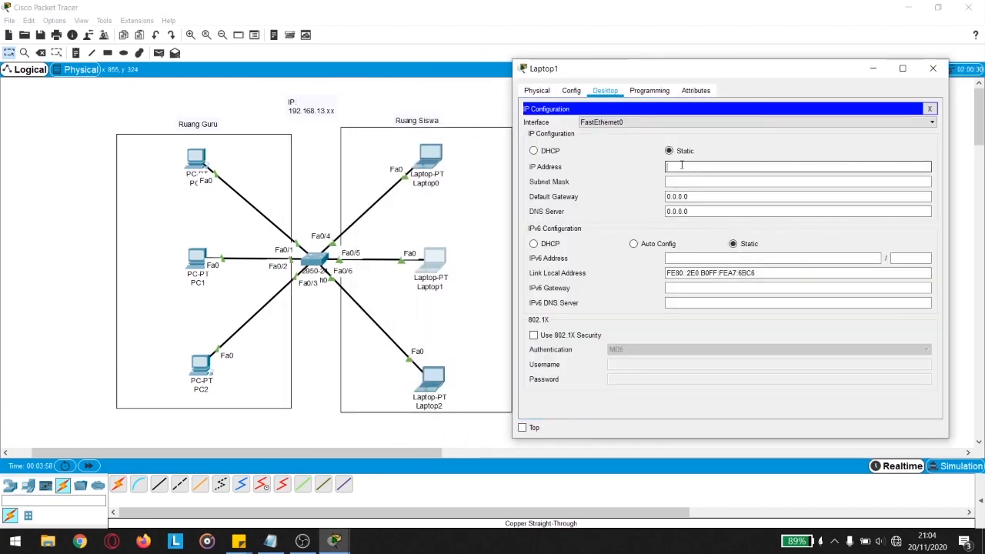
text(192.168.13.6)
key(Tab)
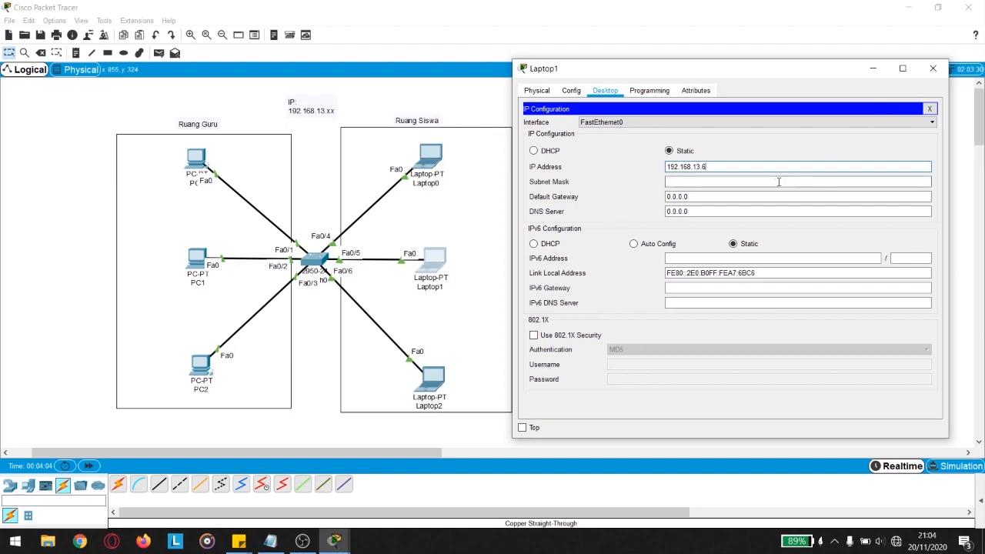
click(933, 68)
Step: Give Laptop2 static IP 192.168.13.7 with mask 255.255.255.0
click(429, 379)
click(368, 96)
click(336, 151)
drag(472, 77, 709, 47)
click(677, 144)
text(192)
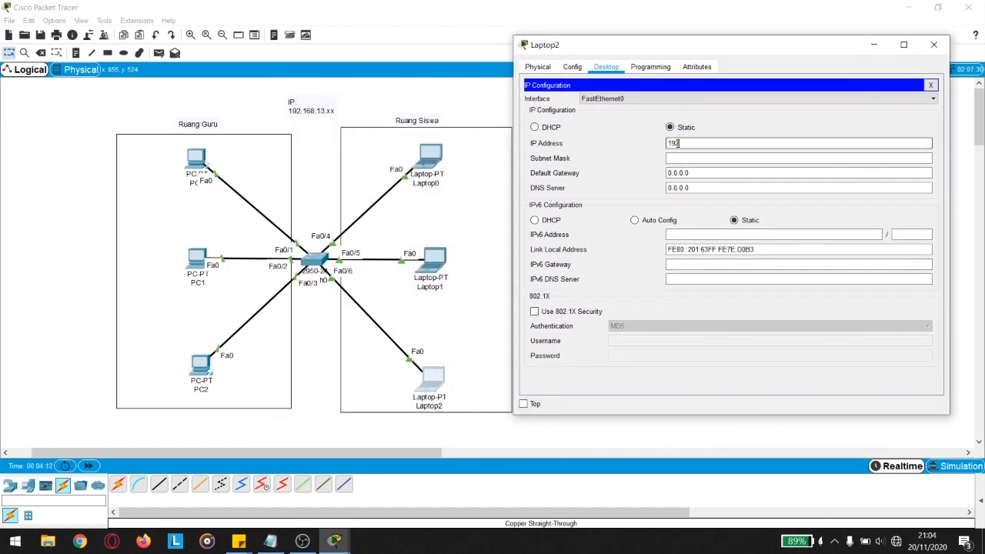
text(.168.13.7)
click(724, 159)
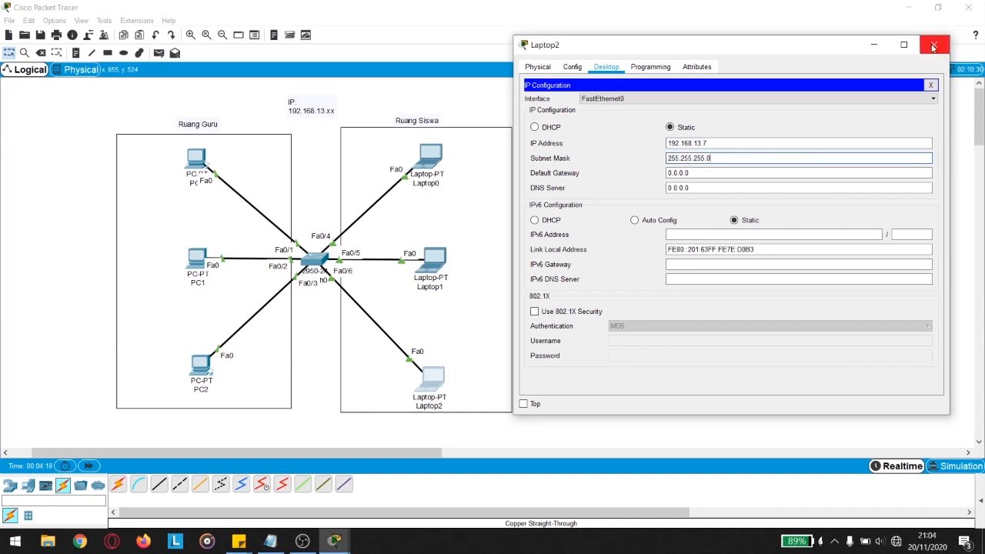
click(933, 47)
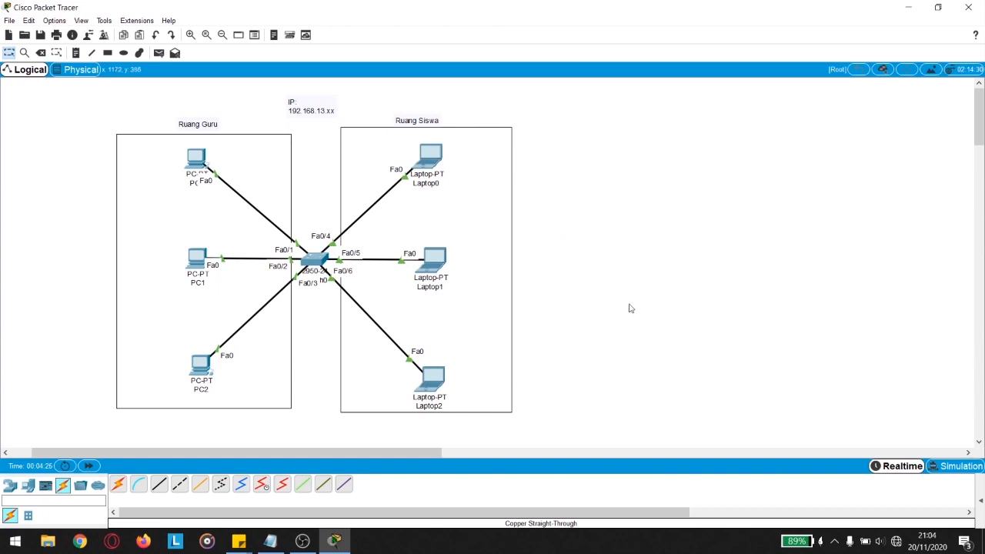
Step: Send a simple PDU ping from PC0 to PC1
click(981, 501)
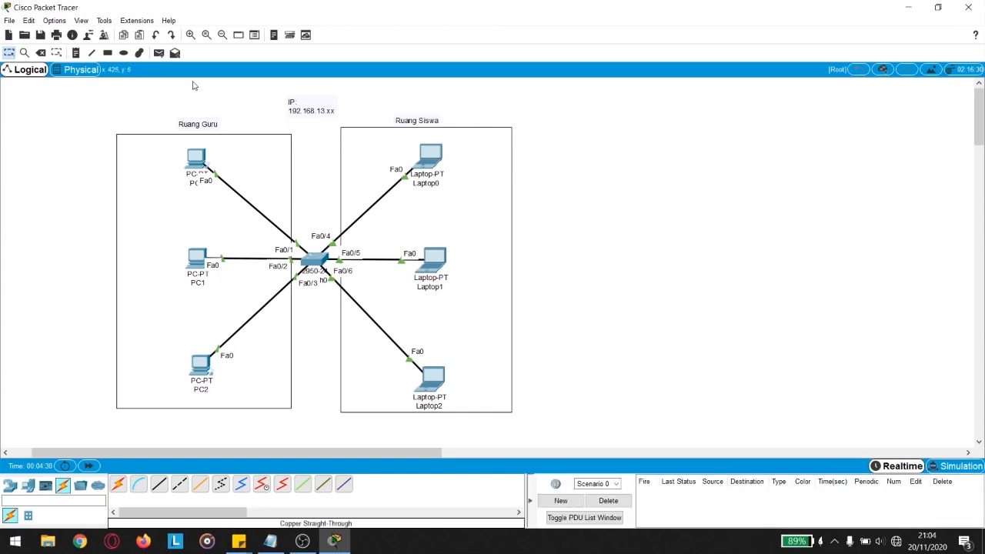
click(158, 52)
click(200, 163)
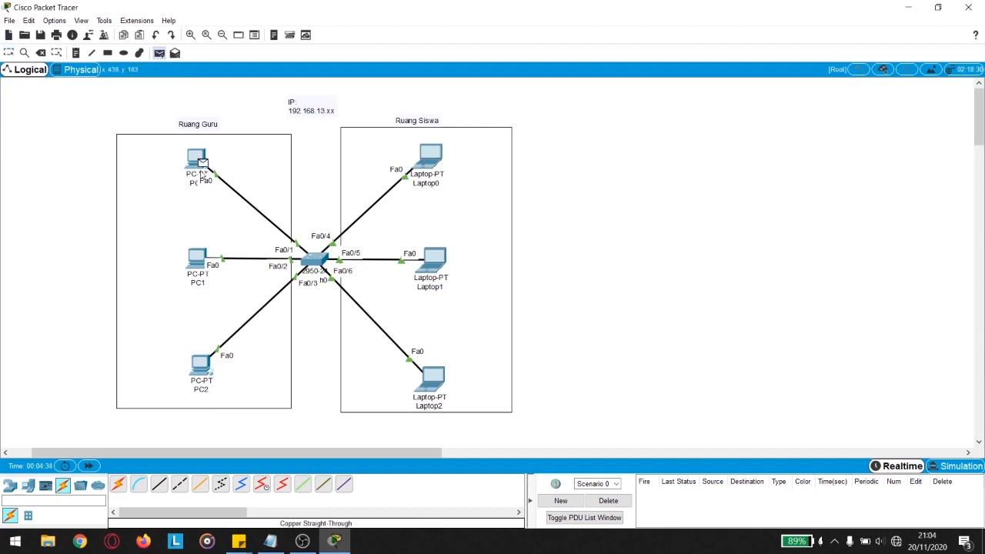
click(199, 260)
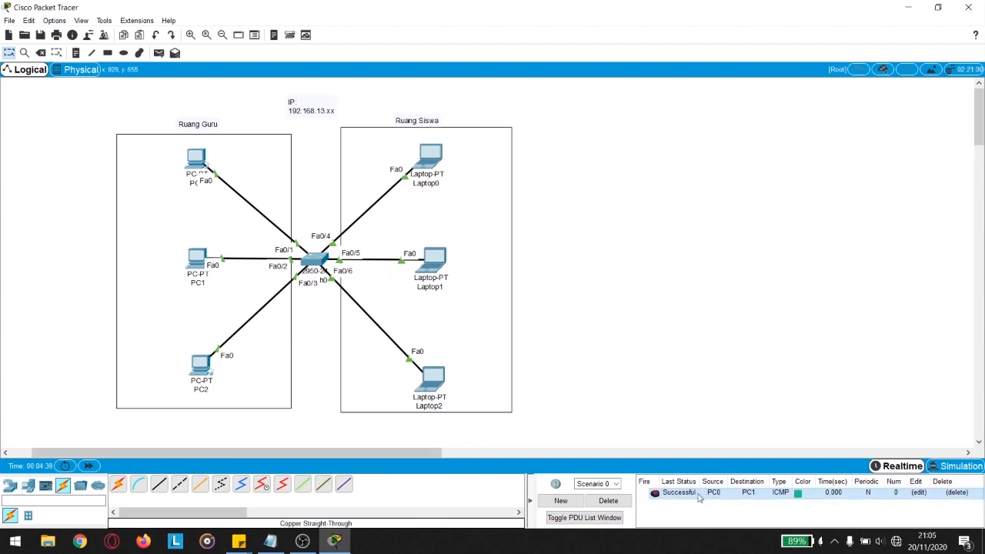
Step: Send a simple PDU ping from PC0 to Laptop0
click(159, 54)
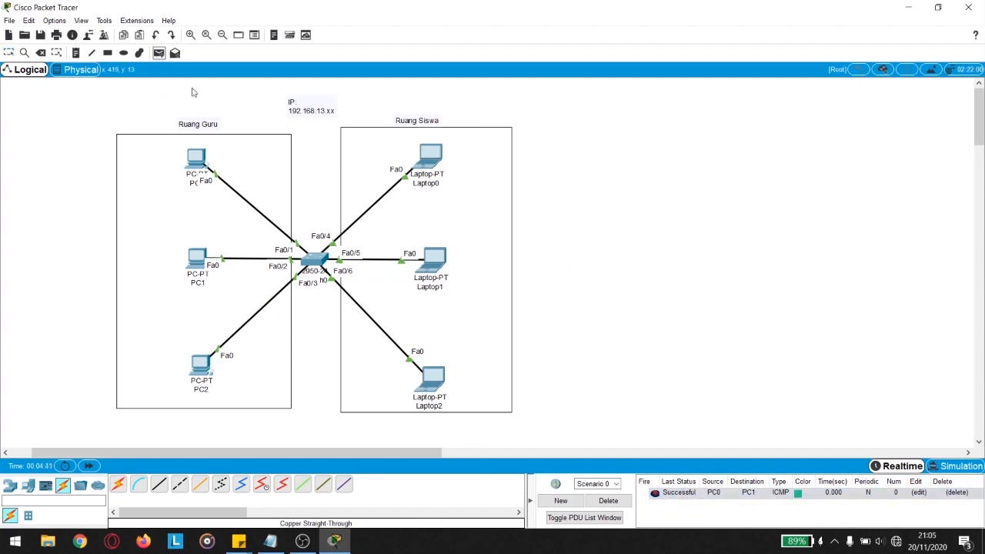
click(195, 174)
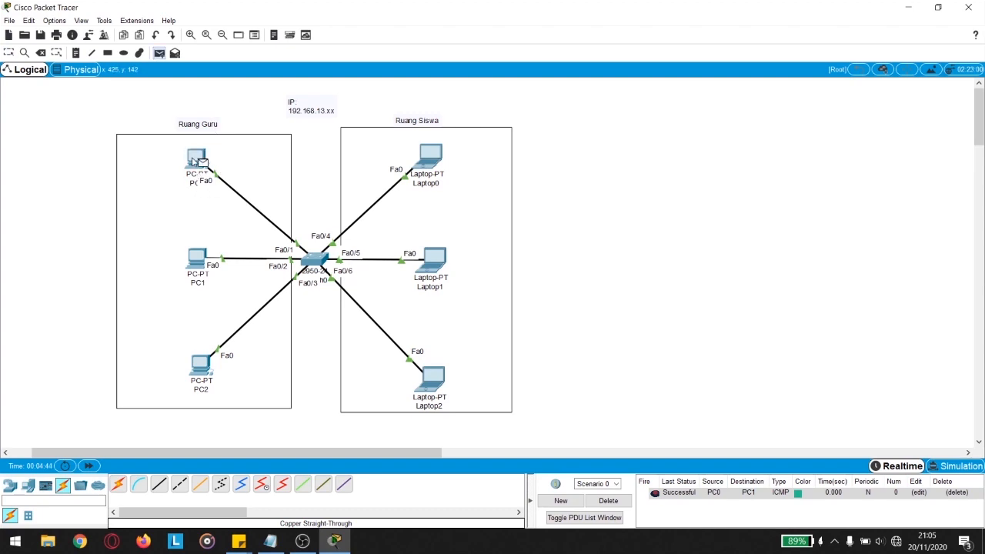
click(433, 162)
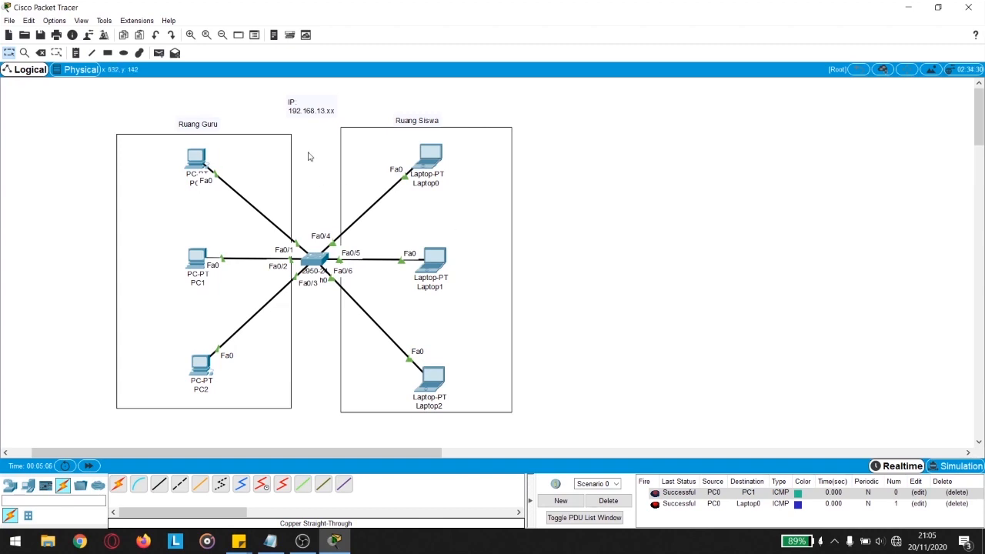
Step: Add a second line 'VLAN 16' to the Ruang Guru note
click(201, 126)
click(220, 120)
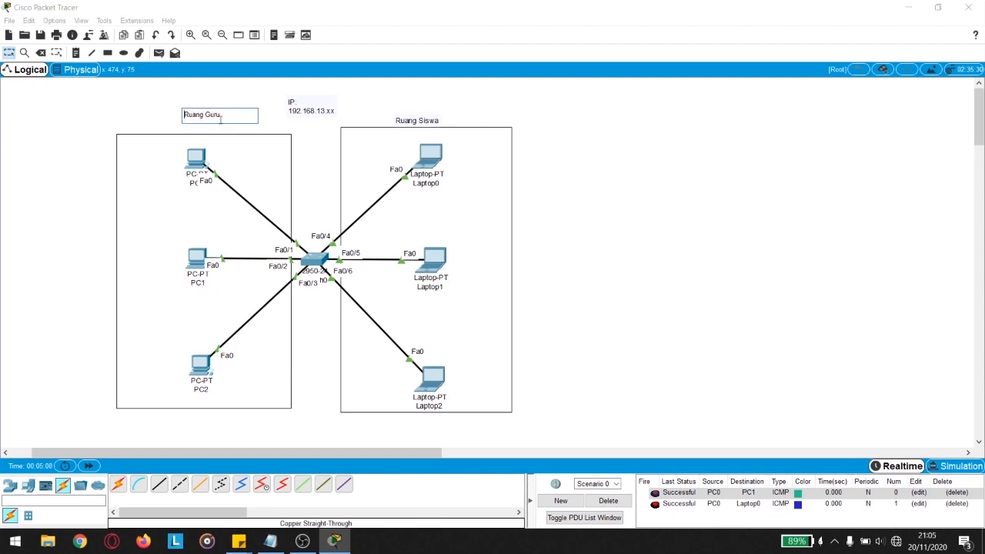
key(Return)
text(VLAN)
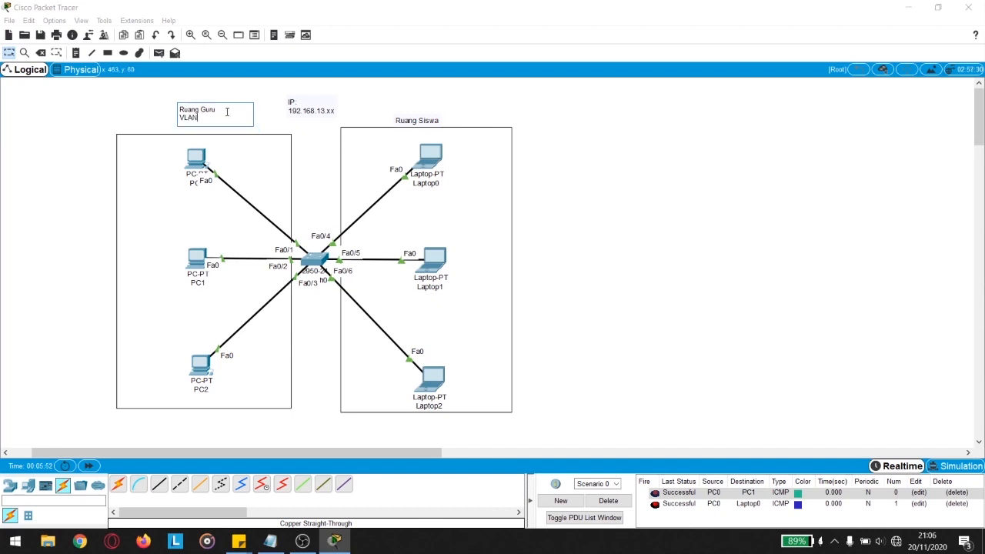
text(16)
click(359, 114)
Step: Add a second line 'VLAN 17' to the Ruang Siswa note
double_click(415, 115)
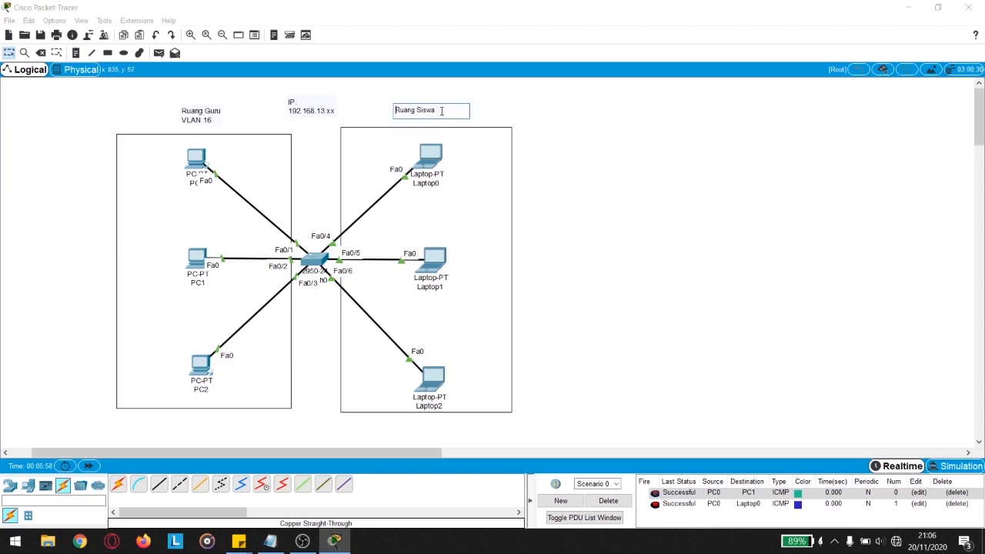
key(Return)
text(VLAN 17)
click(504, 118)
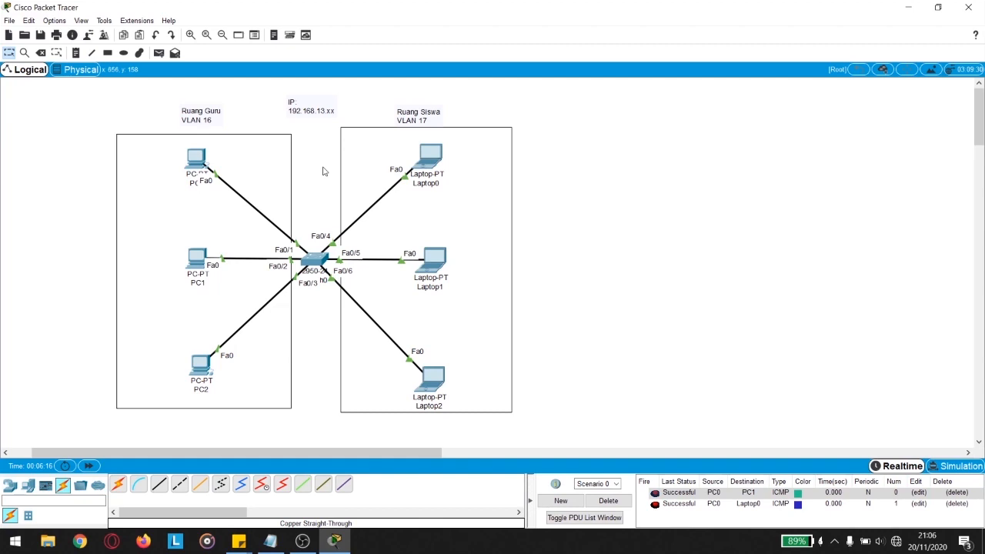
Step: In Switch0's CLI, run enable and then vlan database to reach Switch(vlan)#
click(316, 262)
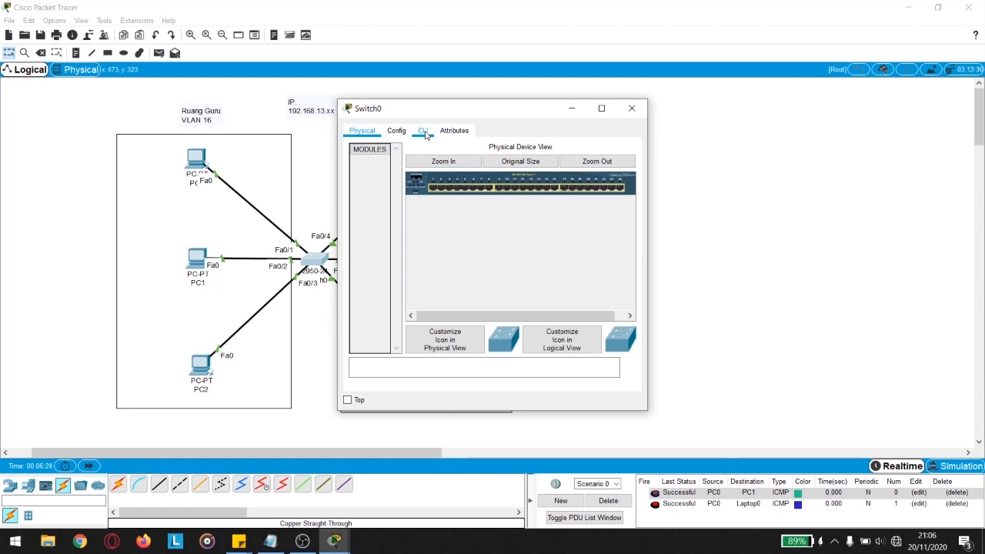
click(425, 132)
drag(455, 108, 523, 90)
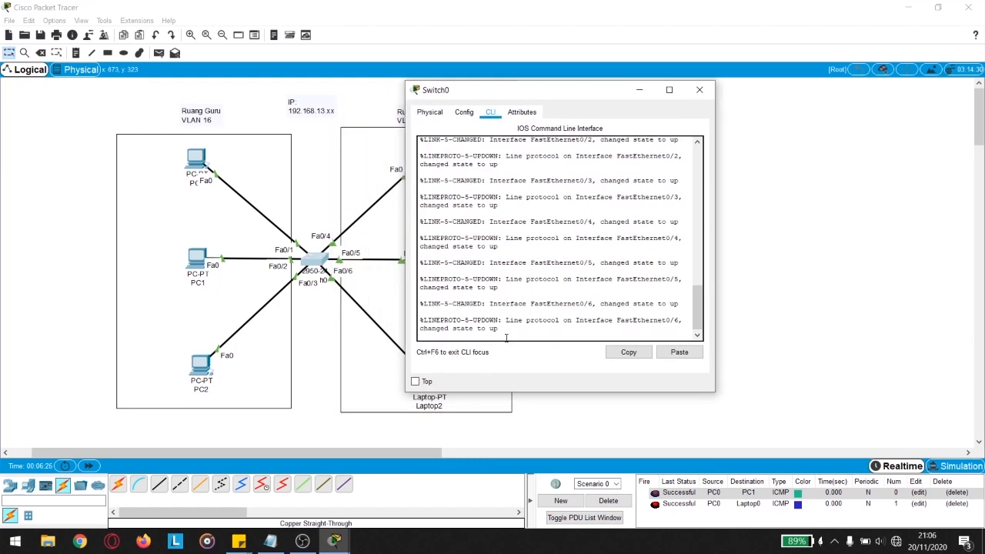
key(Return)
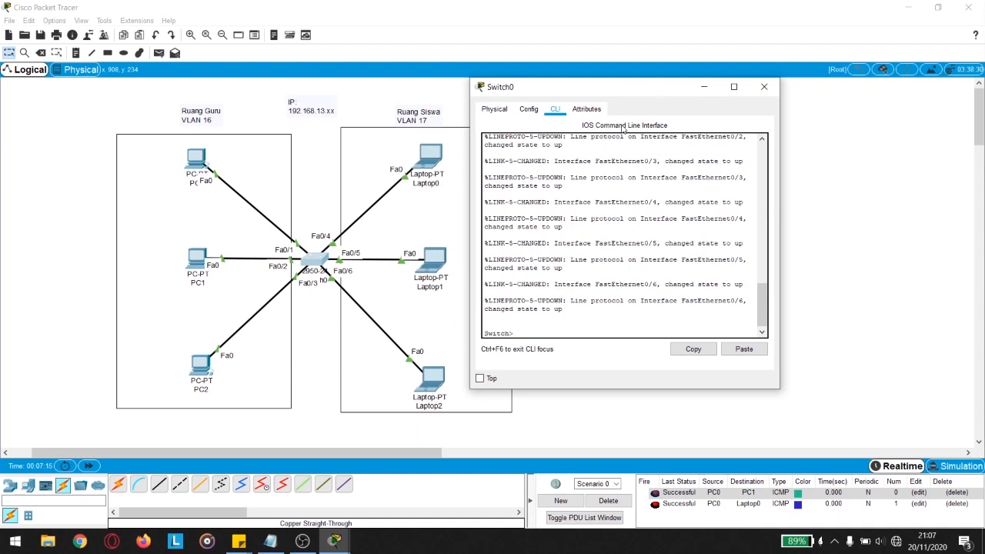
text(enable)
key(Return)
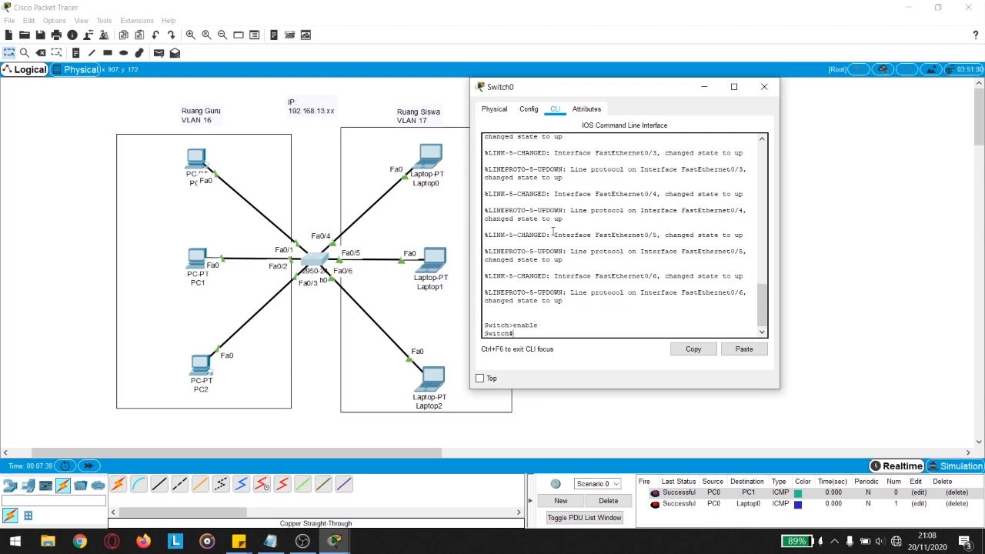
text(vlan database)
key(Return)
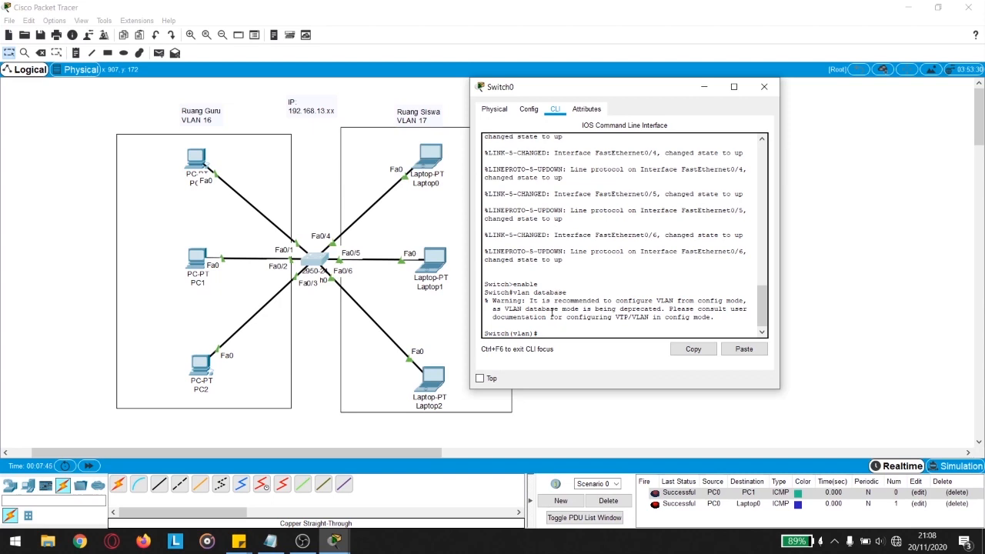
Step: Create VLAN 16 RuangGuru and VLAN 17 RuangSiswa, then exit to apply the VLAN database
drag(509, 333, 537, 333)
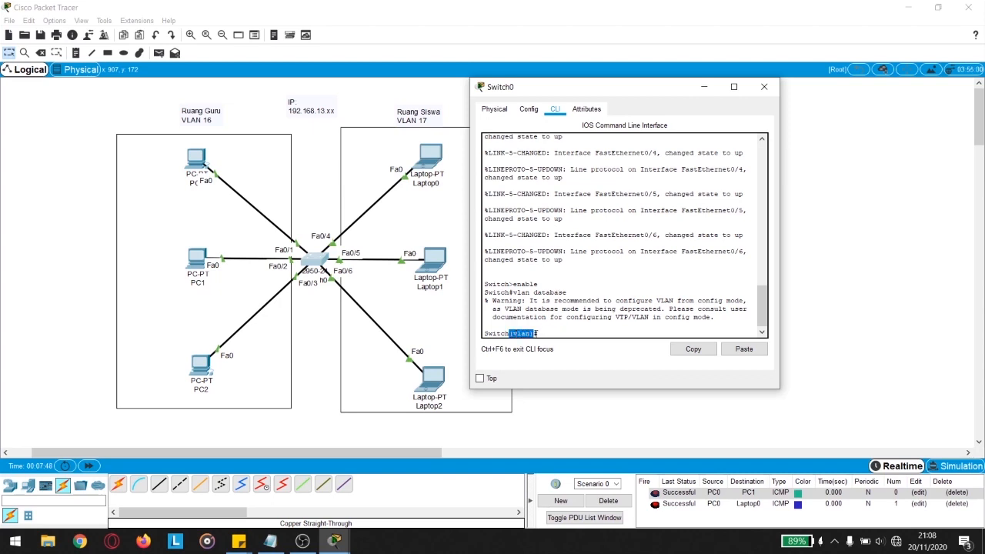
click(558, 333)
text(vlan 16 name RuangGuru)
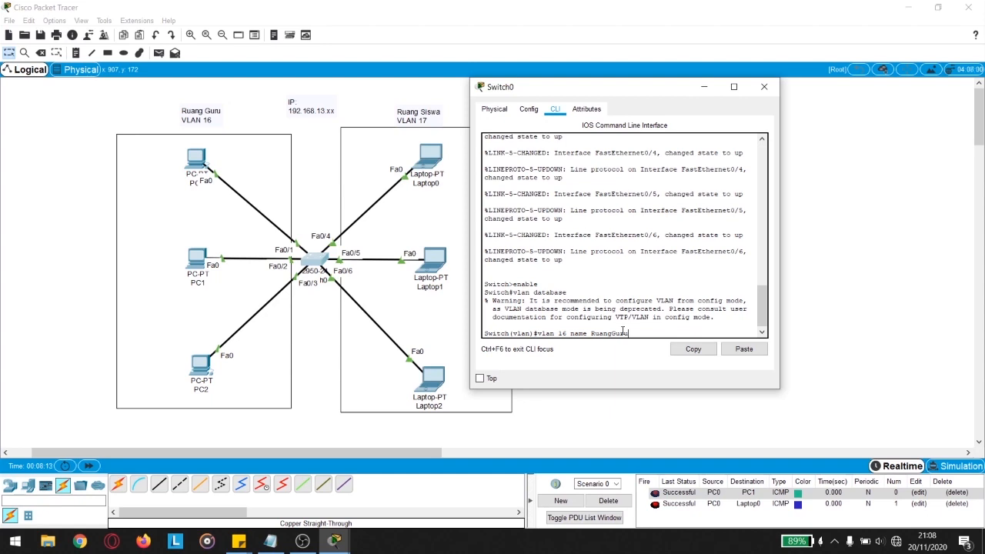
key(Return)
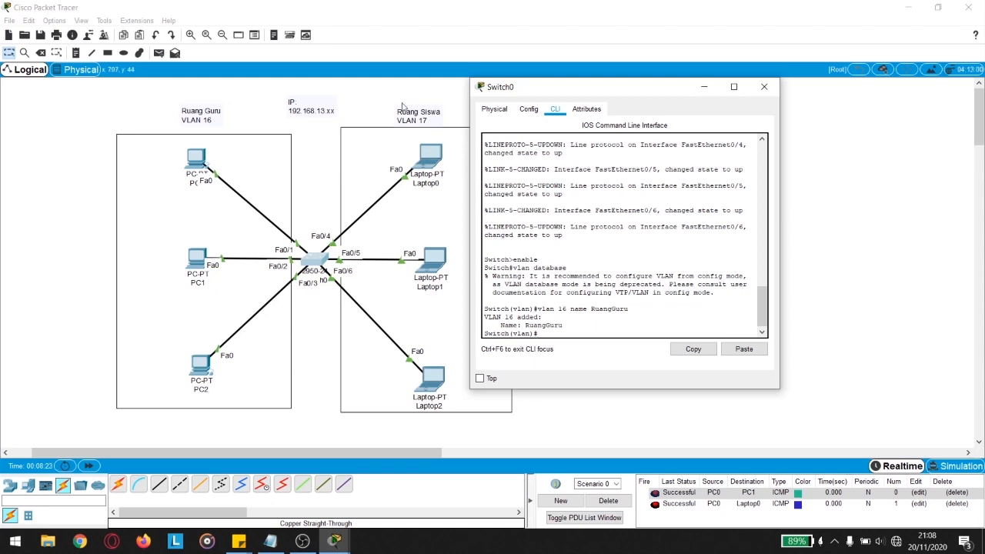
text(vlan 17 name RuangSiswa)
key(Return)
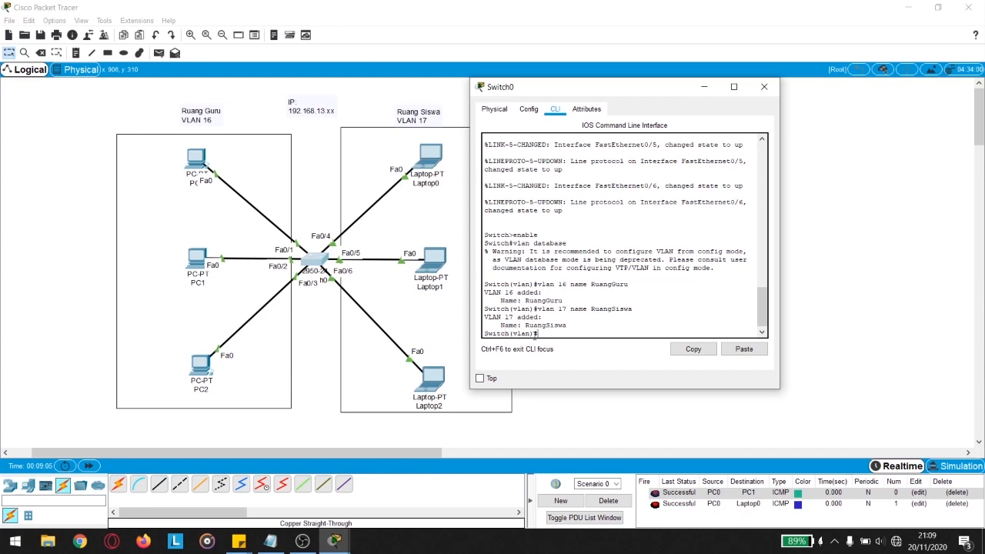
text(exit)
key(Return)
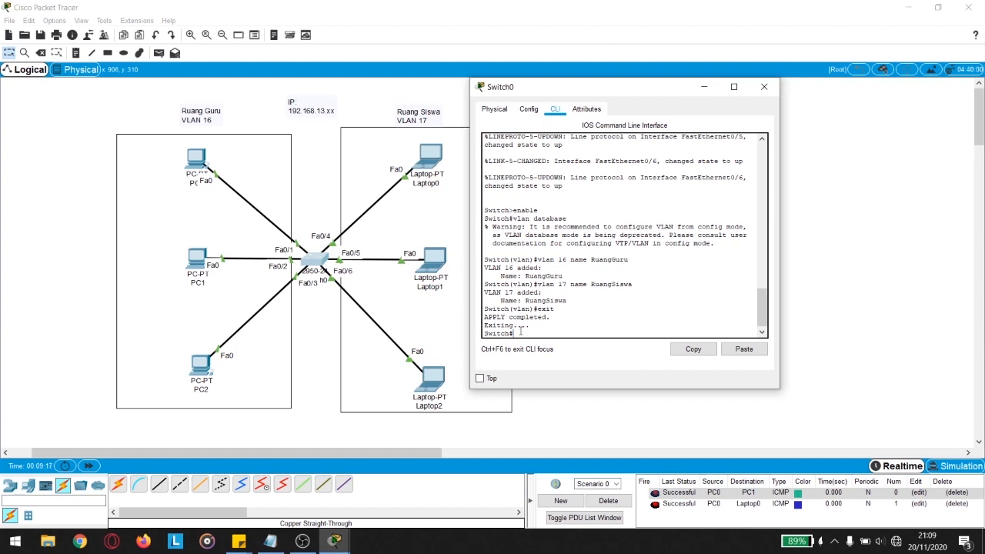
Step: Enter global configuration mode on Switch0 and select interface fa0/1
text(configure terminal)
key(Return)
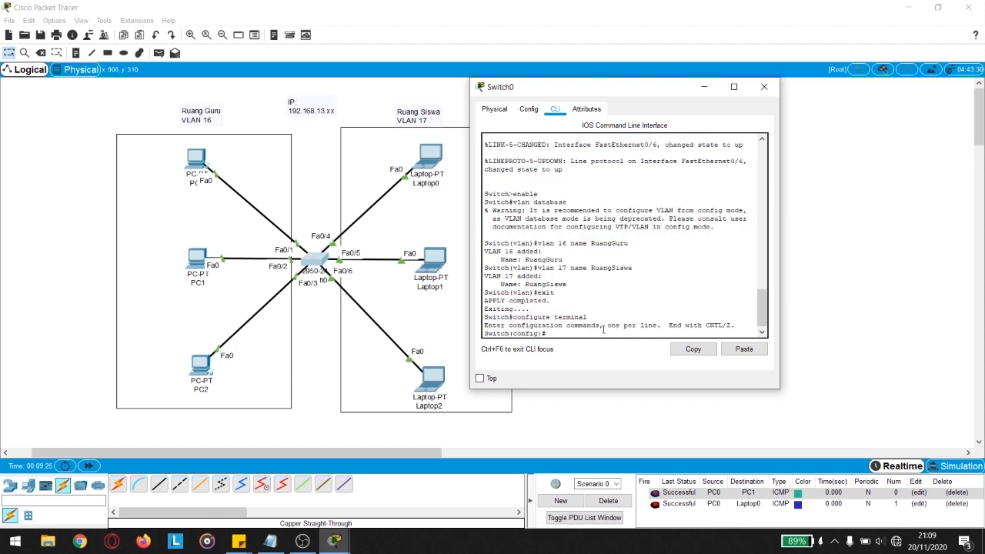
drag(509, 334, 544, 334)
click(558, 333)
text(nterface fa0/1)
key(Return)
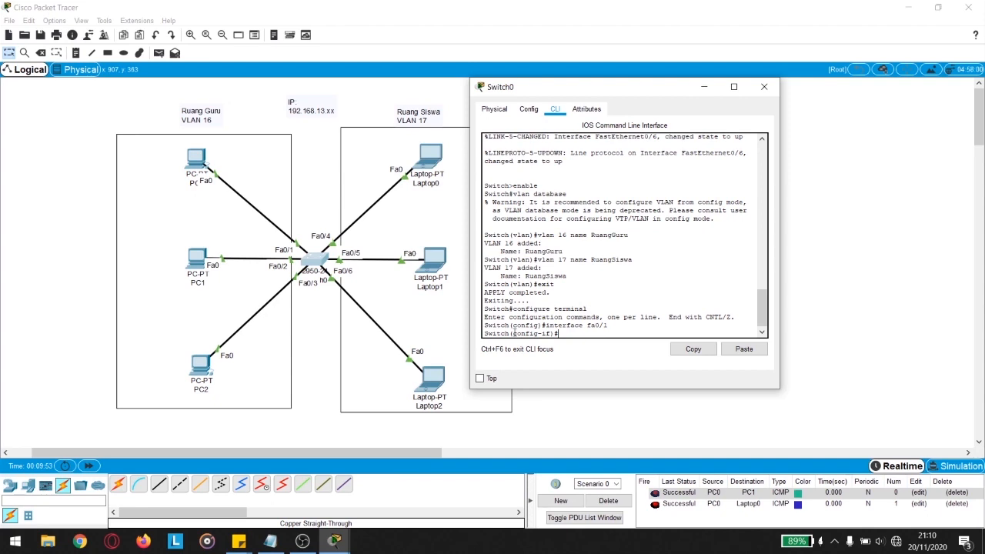
Step: Make Fa0/1 a switchport access port in VLAN 16 and type exit
drag(513, 333, 551, 334)
click(568, 334)
text(switchport mode access)
key(Return)
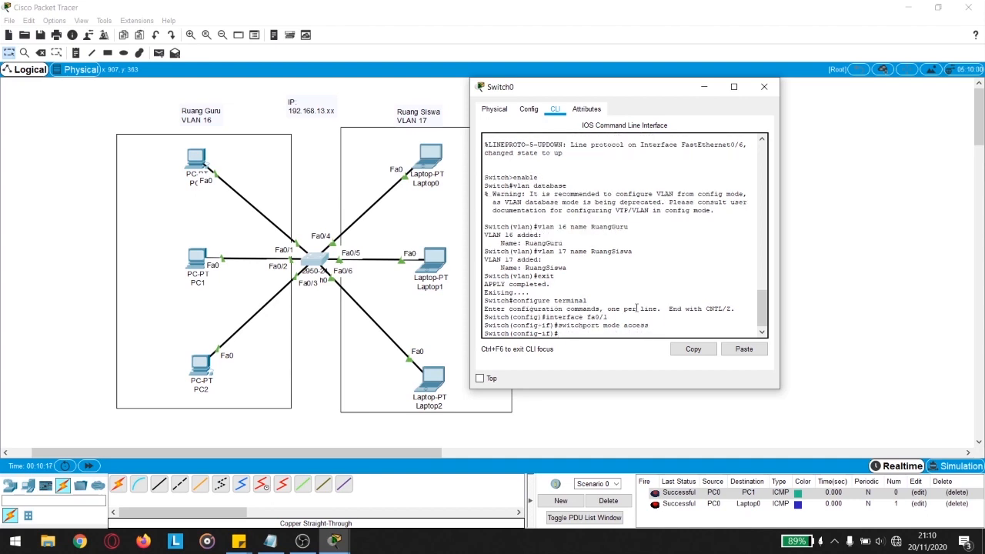
text(switchport access)
text(vlan 16)
key(Return)
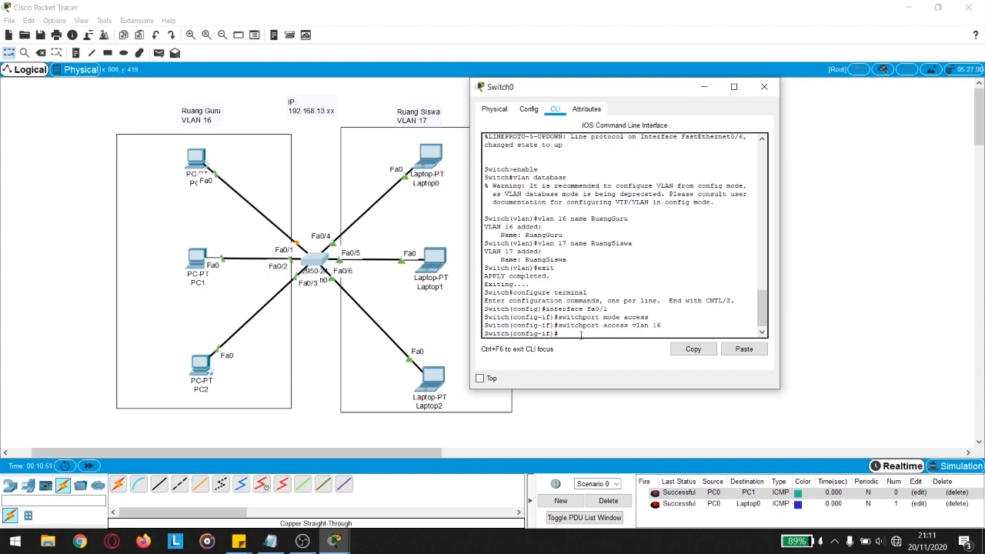
drag(552, 334, 513, 334)
click(573, 334)
text(exit)
Step: Leave Fa0/1 and set interface fa0/2 to switchport mode access
key(Return)
drag(514, 333, 542, 333)
click(553, 336)
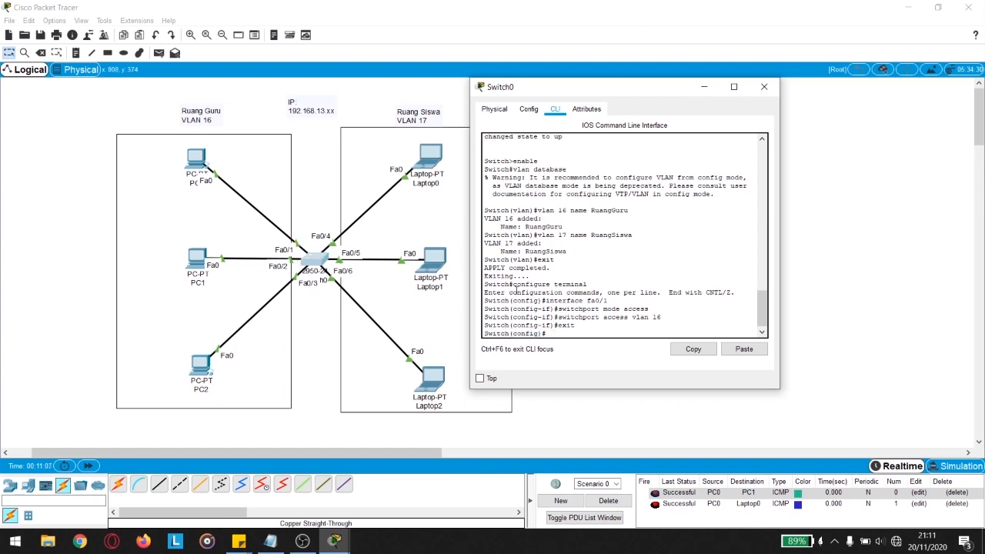
text(interface fa0/2)
key(Return)
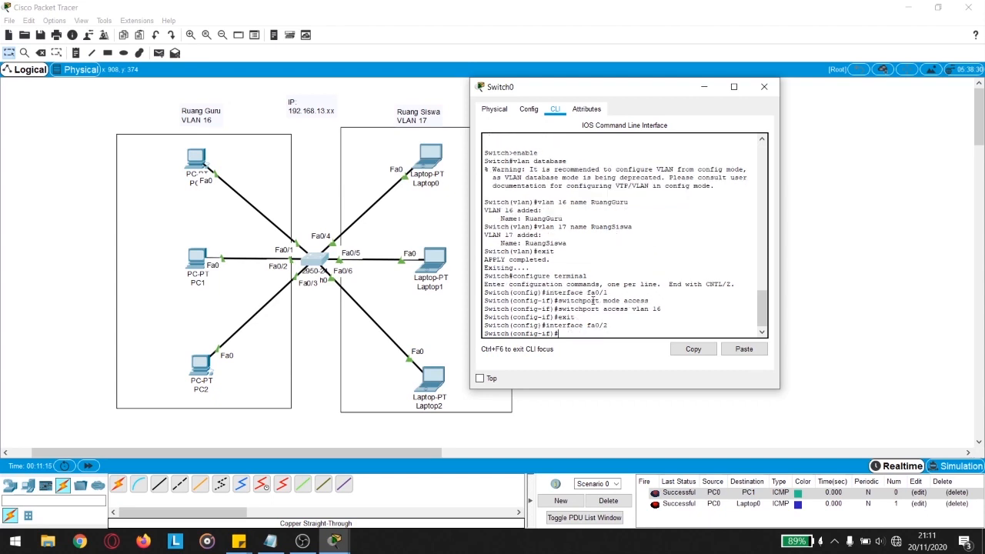
drag(510, 334, 555, 333)
click(570, 333)
text(switchport mode access)
key(Return)
Step: Assign Fa0/2 to VLAN 16, fixing the 'swtichport' typo from command history, then exit
text(swtichpor)
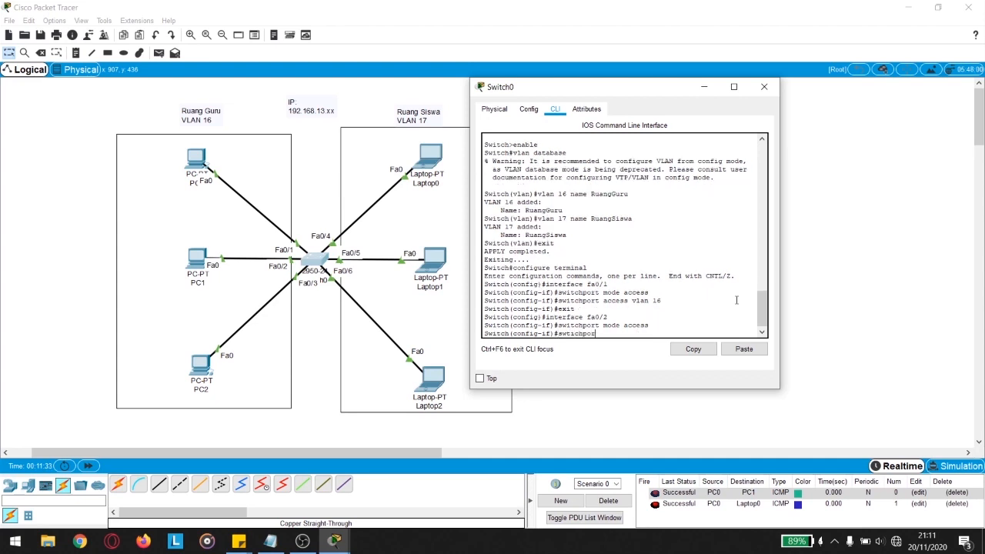
text(t access vlan 16)
key(Return)
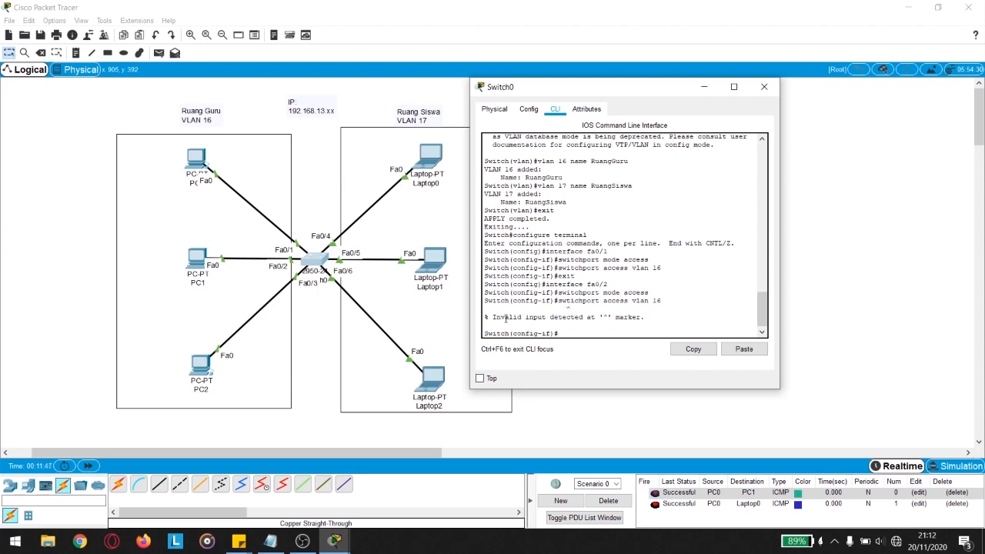
drag(484, 317, 612, 319)
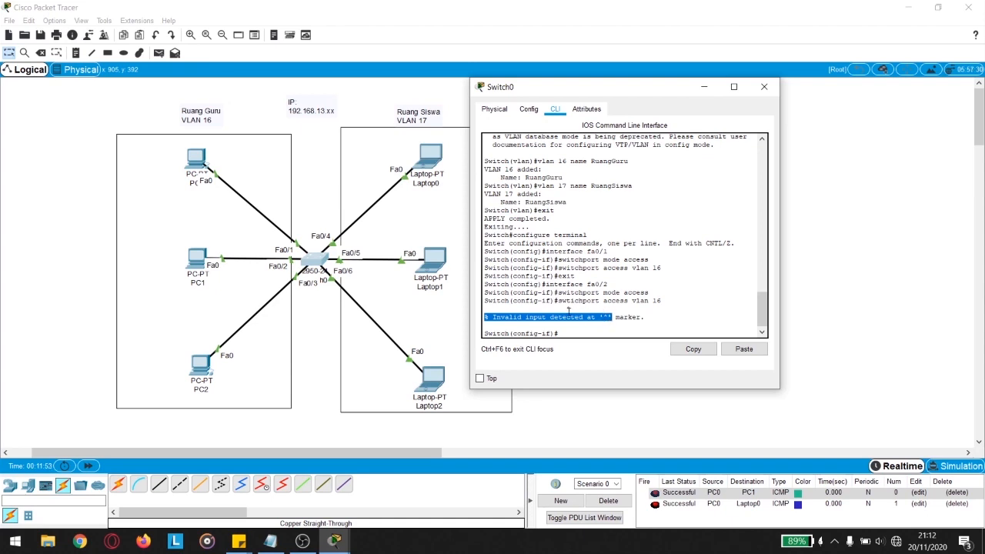
double_click(569, 308)
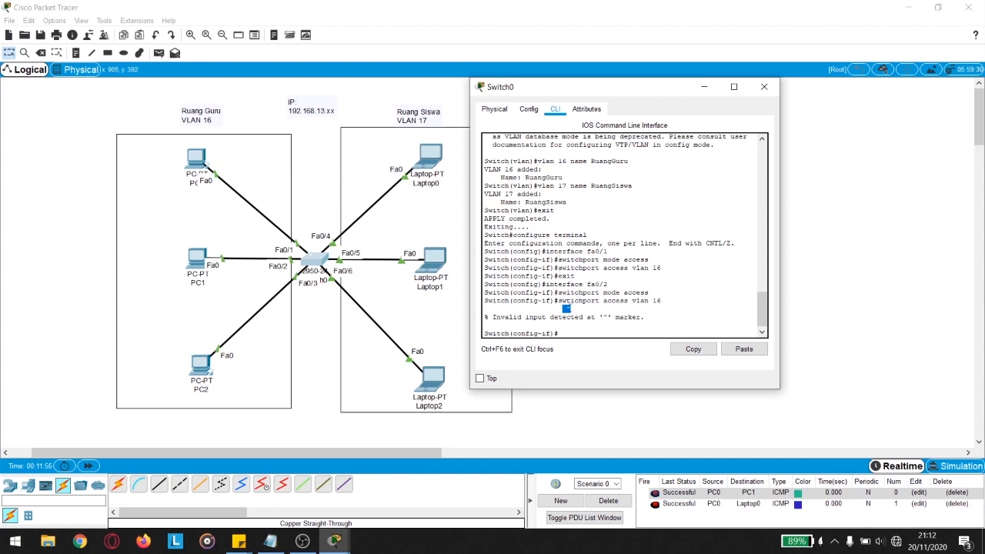
click(584, 324)
key(Up)
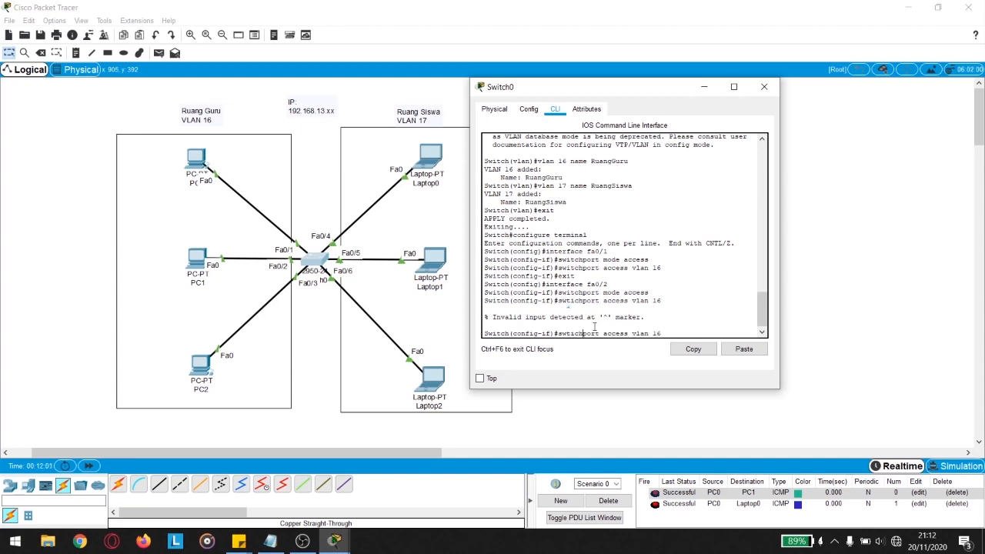
key(BackSpace)
key(Left)
text(i)
key(Return)
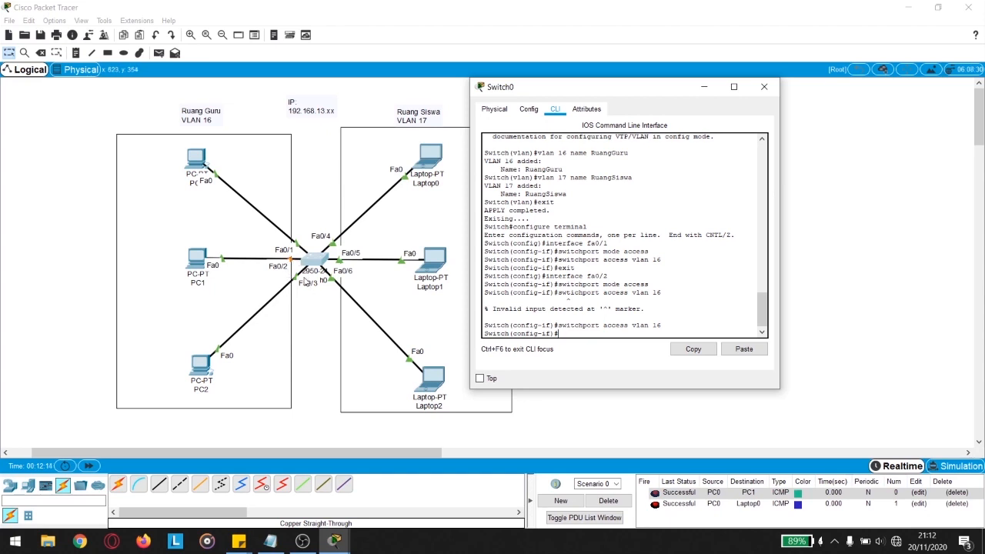
text(exit)
key(Return)
text(interface fa0/3)
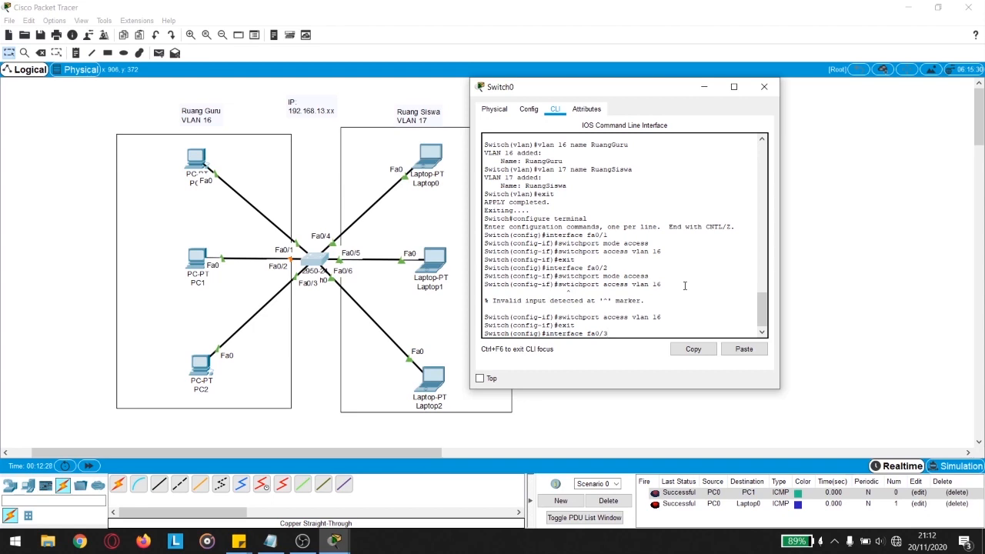
Step: Make Fa0/3 an access port in VLAN 16 and exit
key(Return)
text(switch)
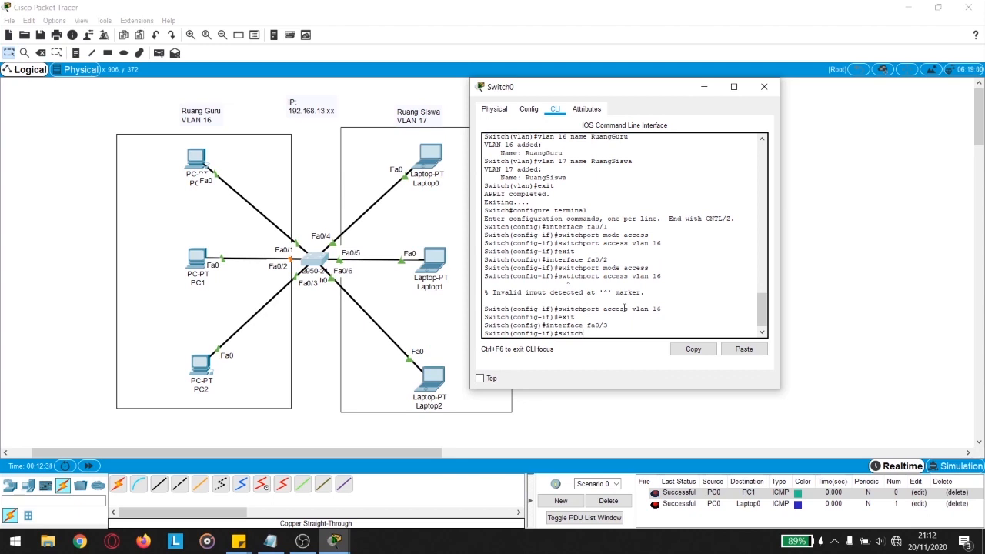
text(port mode access)
key(Return)
text(switchport access vlan)
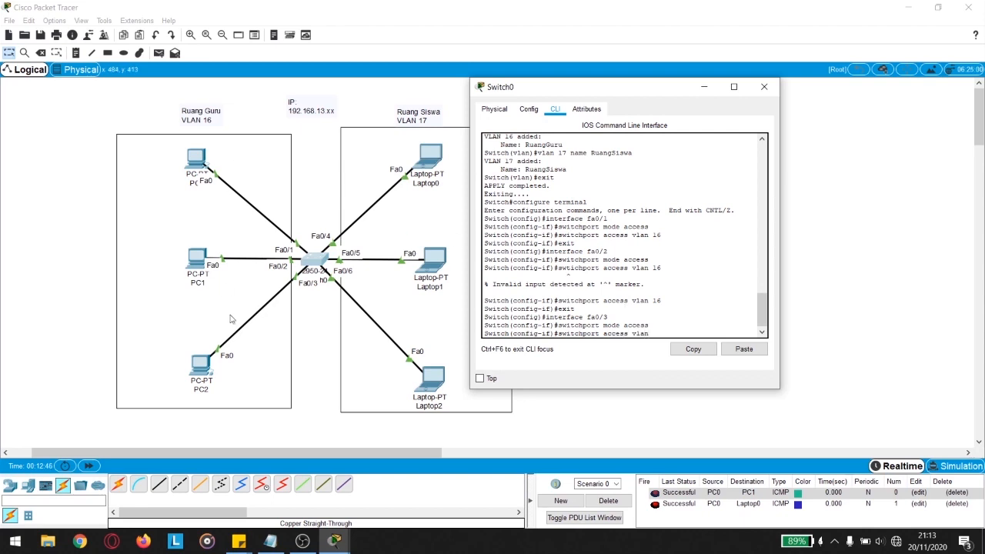
text( 16)
key(Return)
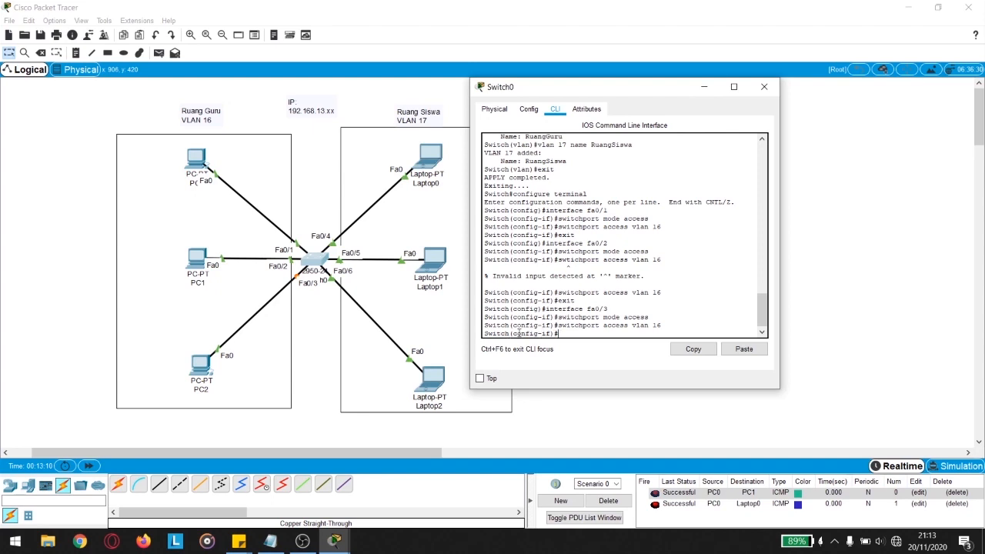
text(exit)
key(Return)
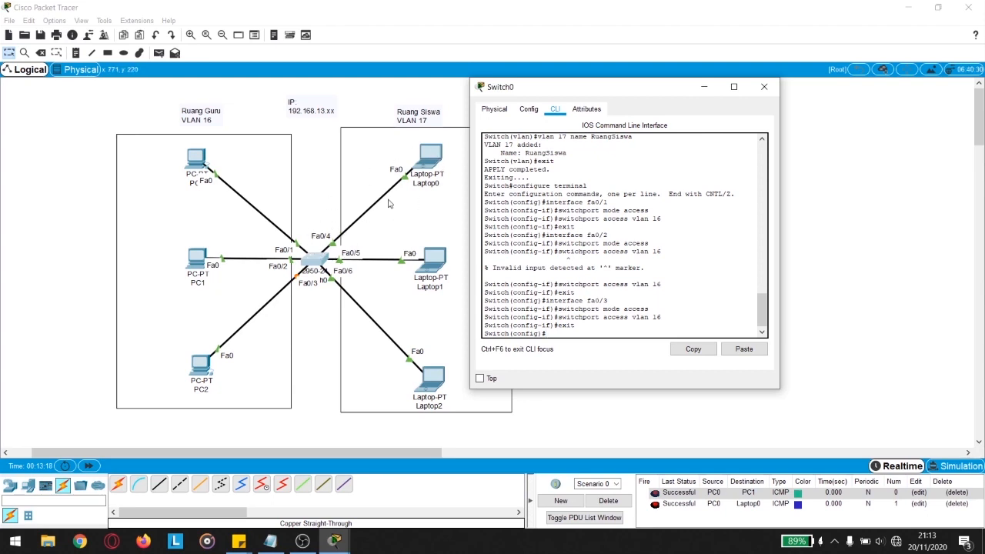
Step: Make Fa0/4 an access port in VLAN 17 and exit
text(interface fa0/4)
key(Return)
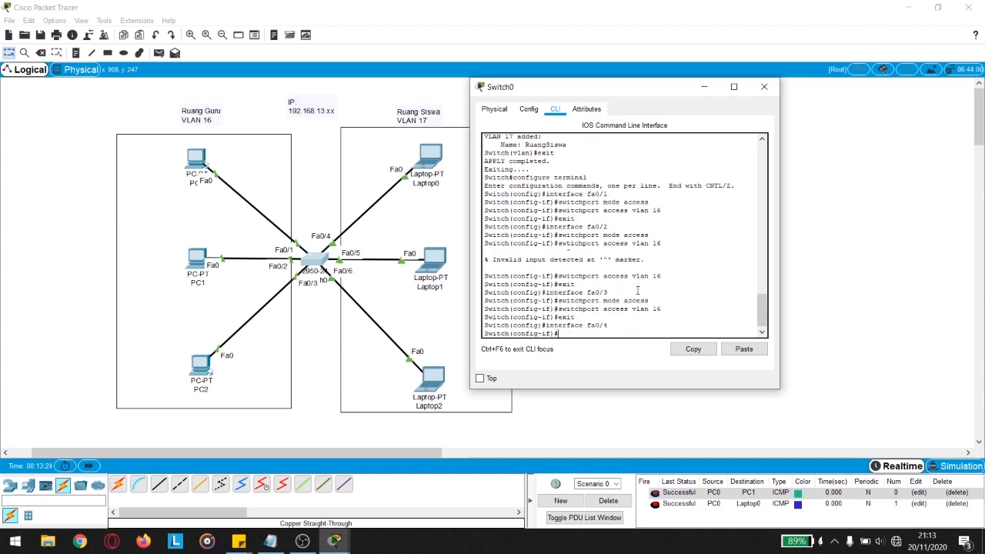
text(switchpor)
key(BackSpace)
key(BackSpace)
key(BackSpace)
key(BackSpace)
text(mode access)
key(Return)
text(switchport access va)
text(an)
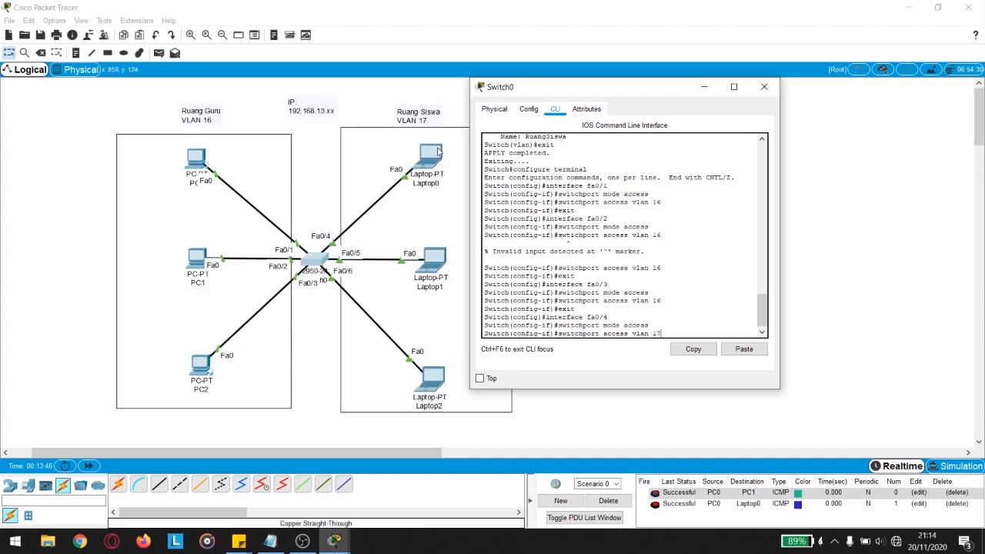
text(17)
key(Return)
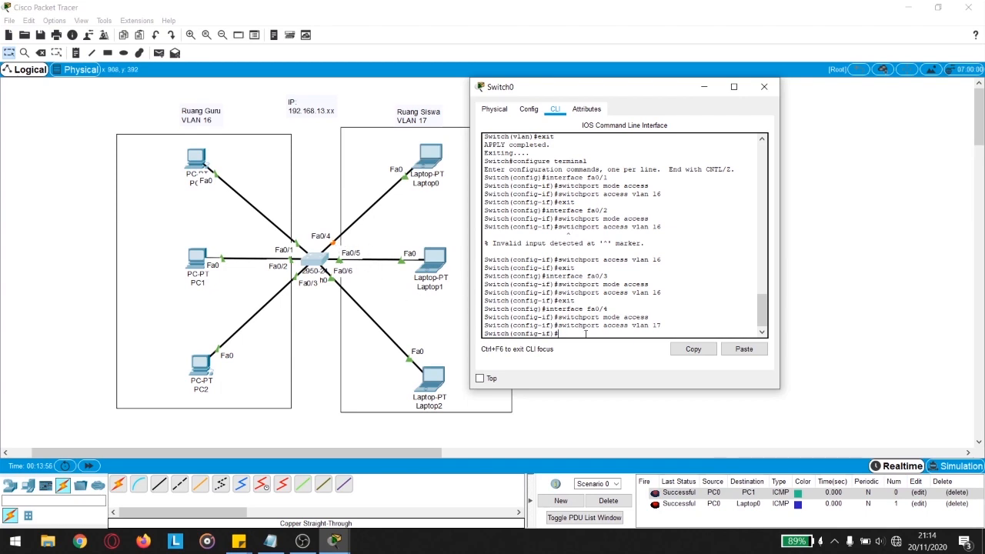
text(it)
key(Return)
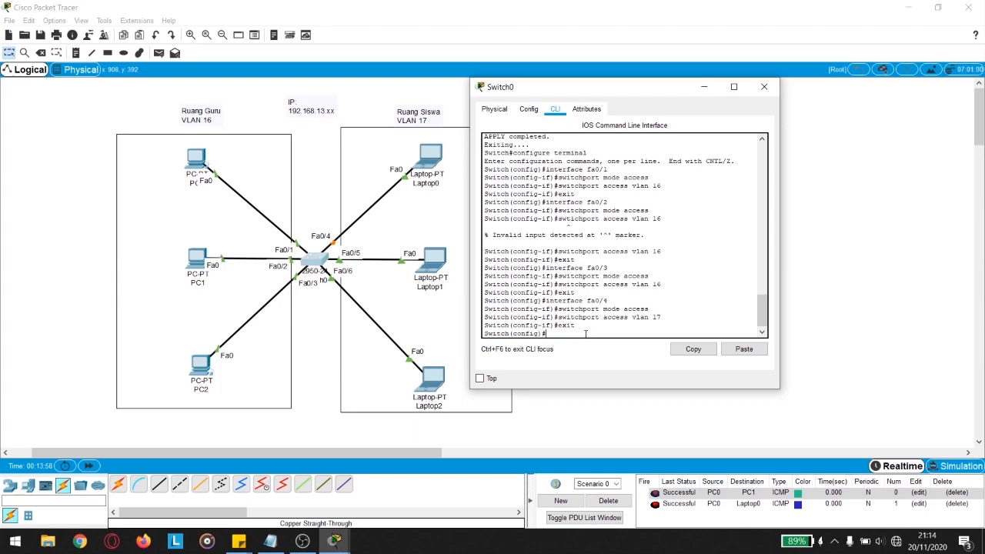
Step: Enter interface fa0/5 and start setting it to access mode
text(interface fa0/5)
key(Return)
text(swit)
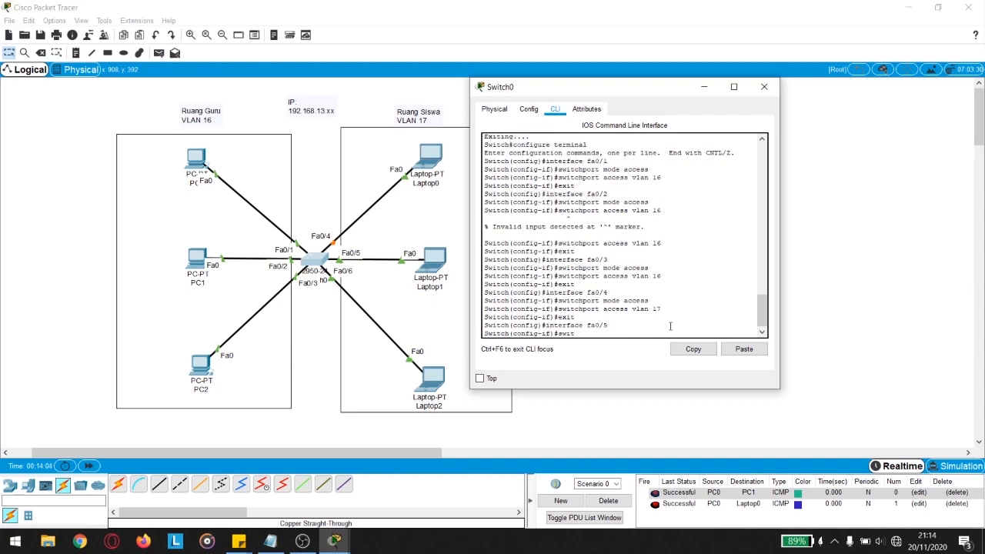
text(chport mode acc)
text(ss)
Step: Make Fa0/5 an access port in VLAN 17, correcting the misspelled command, and exit
key(Return)
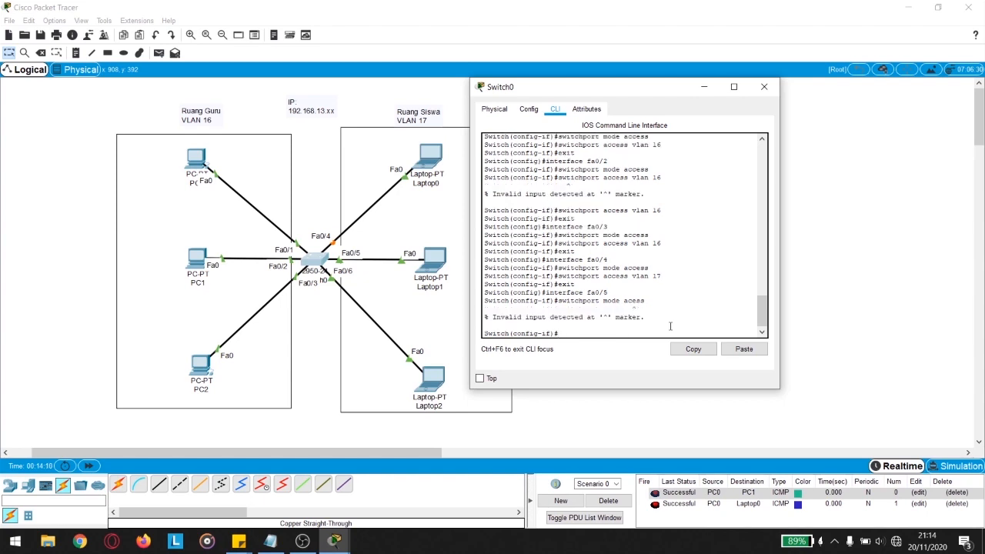
key(Up)
key(Return)
text(switchport)
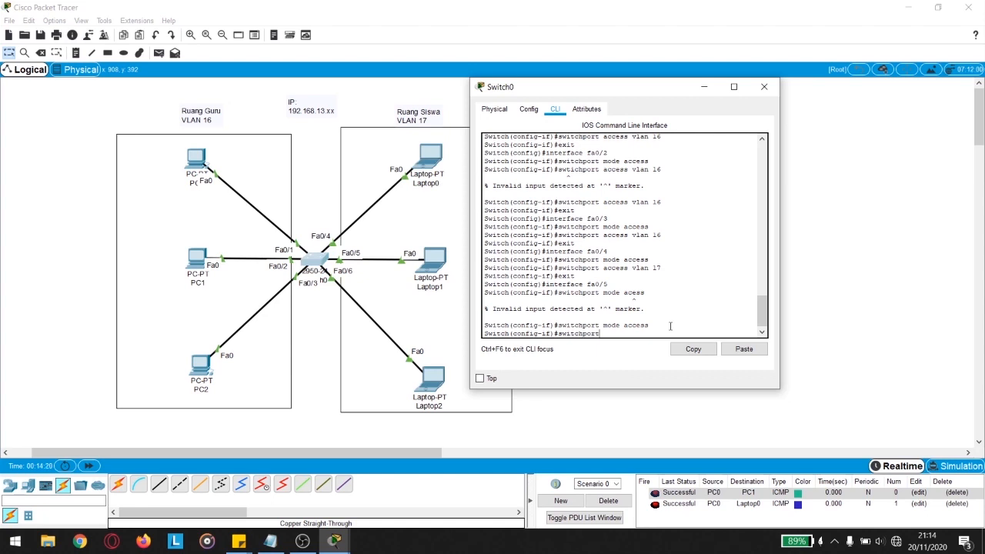
text( access vlan 17)
key(Return)
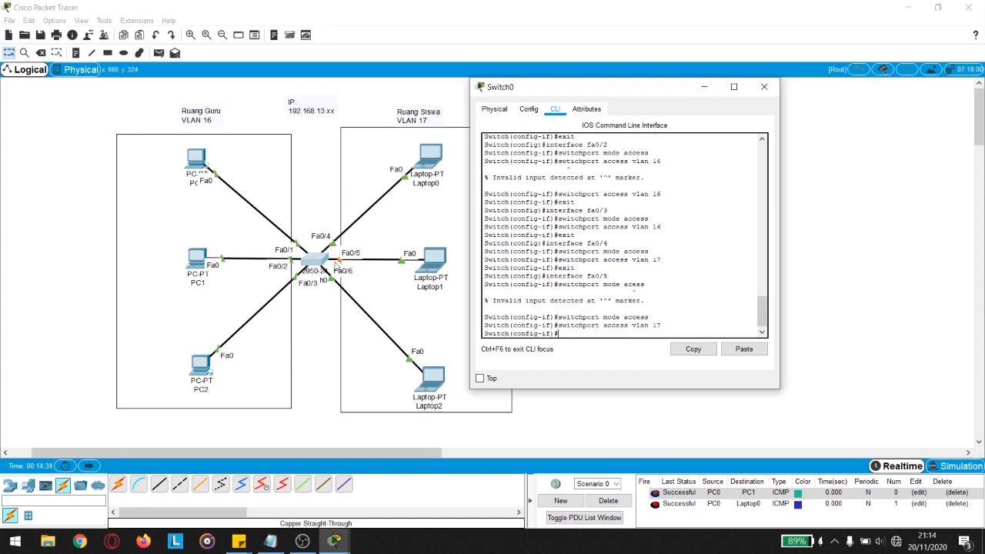
text(exit)
key(Return)
Step: Make Fa0/6 an access port in VLAN 17 and close the Switch0 window
text(in)
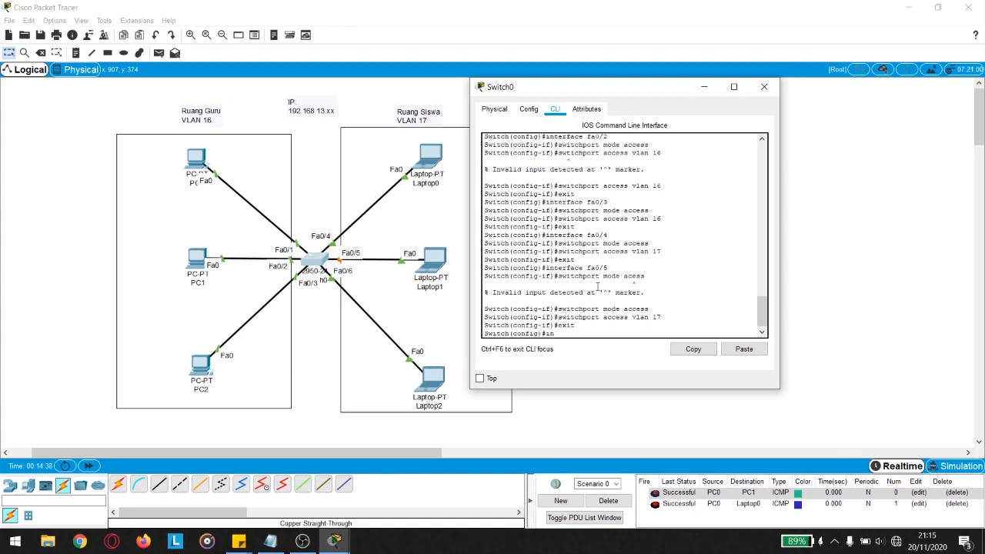
text(terface fa0/6)
key(Return)
text(swit)
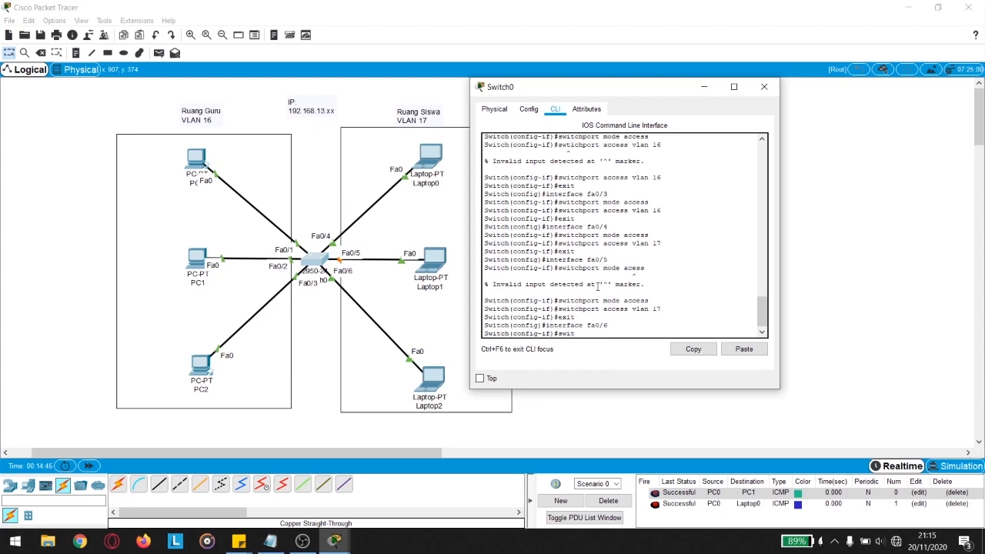
text(chport mode access)
key(Return)
text(switch)
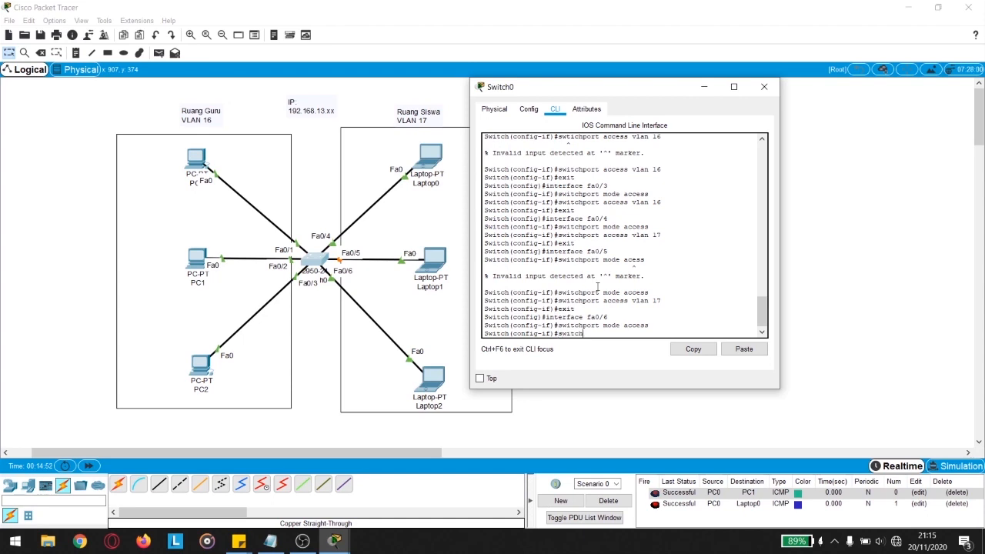
text(port access vlan 17)
key(Return)
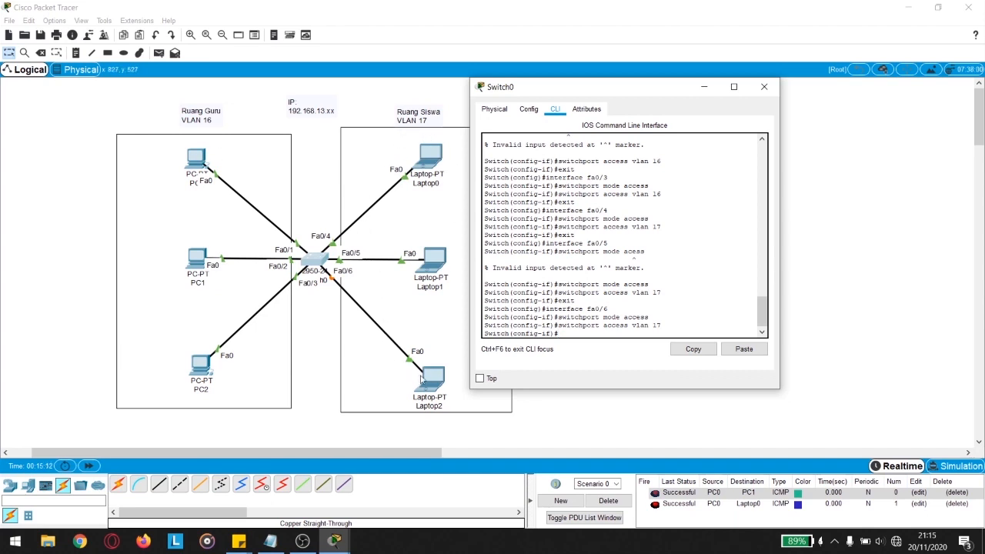
click(767, 90)
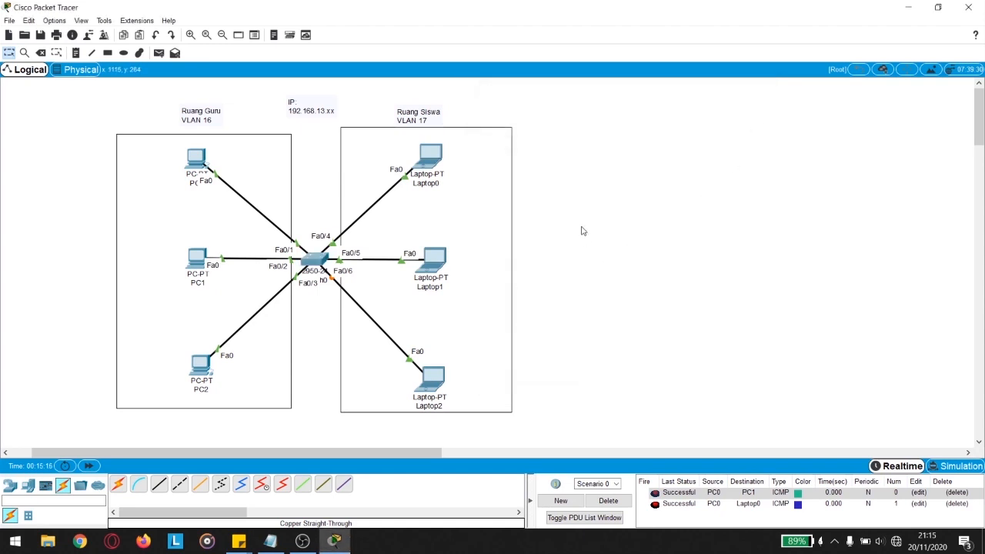
Step: Send a simple PDU test ping from PC0 to Laptop0
key(p)
mouse_move(199, 163)
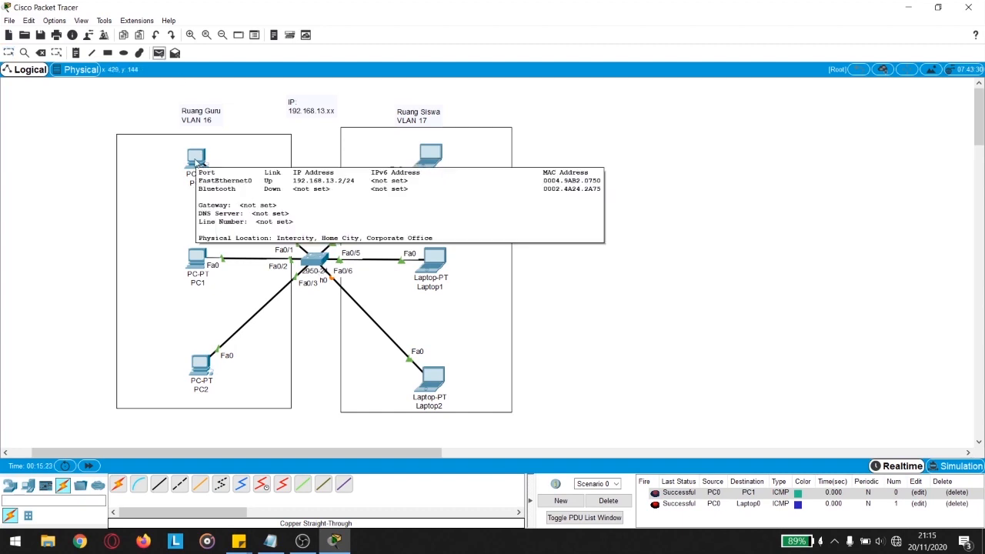
click(198, 162)
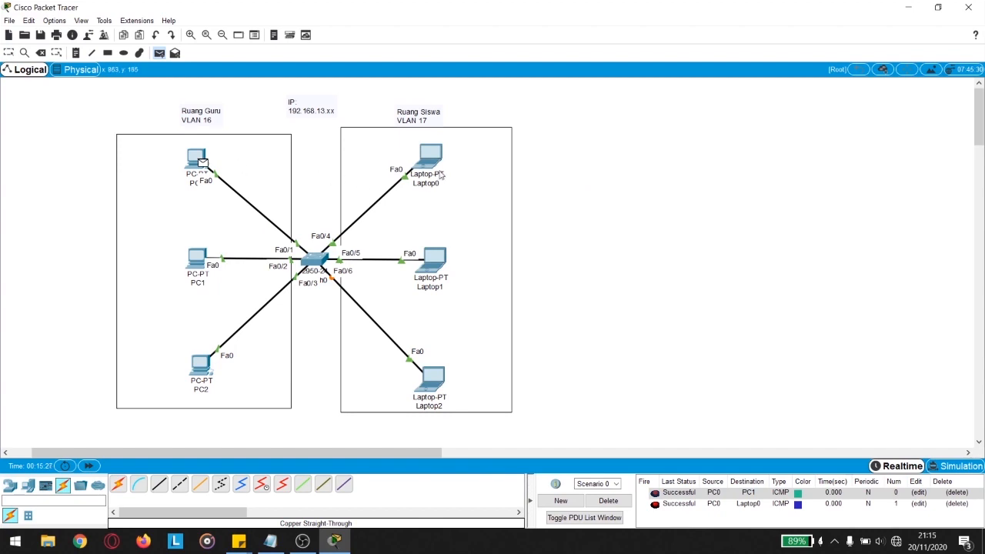
mouse_move(435, 161)
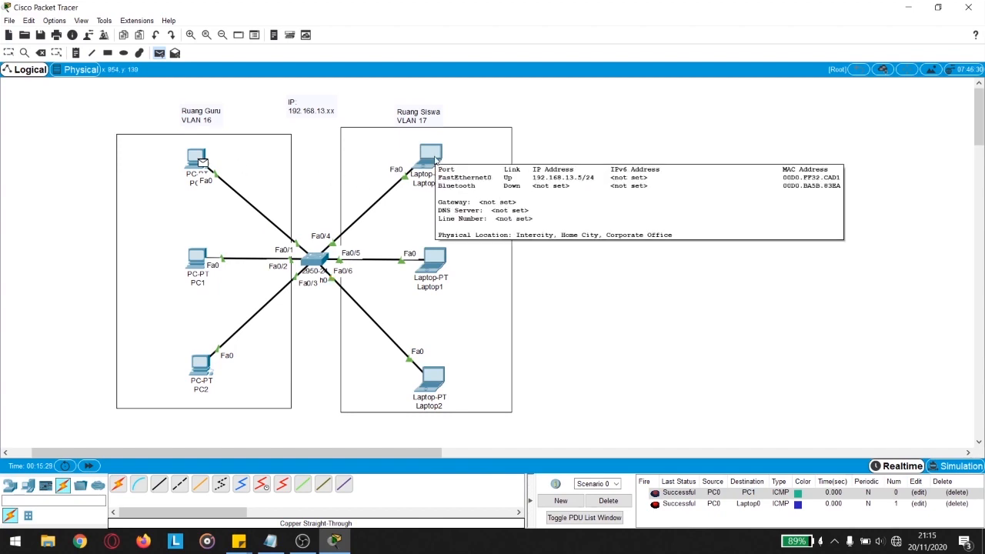
click(436, 159)
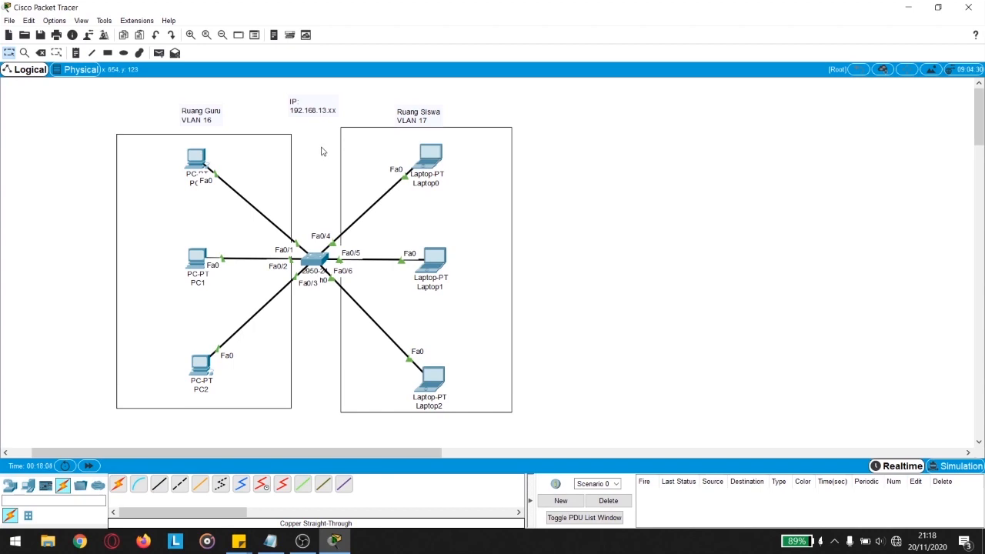
Step: Move the IP note beside the VLAN 16 label and place a Router-PT above the switch
drag(325, 110, 263, 120)
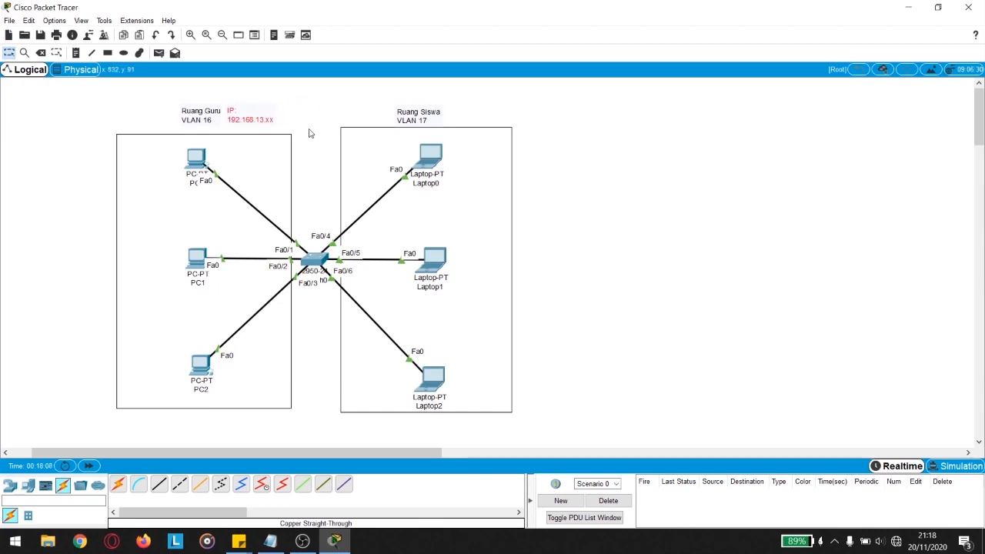
click(10, 489)
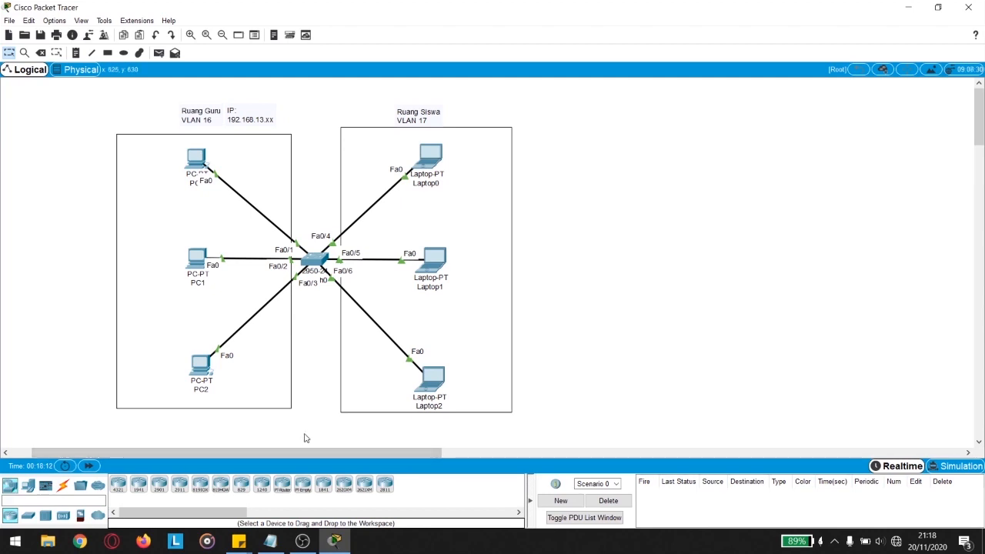
click(282, 485)
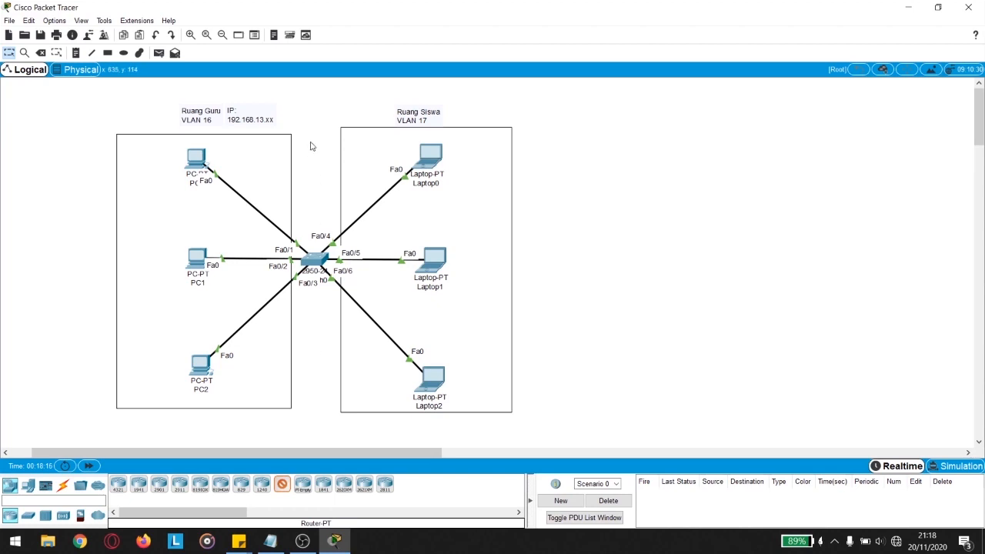
click(312, 144)
drag(312, 143, 313, 148)
click(317, 190)
Step: Cable switch port Fa0/7 to Router0's Fa0/0 with a copper straight-through cable
click(63, 486)
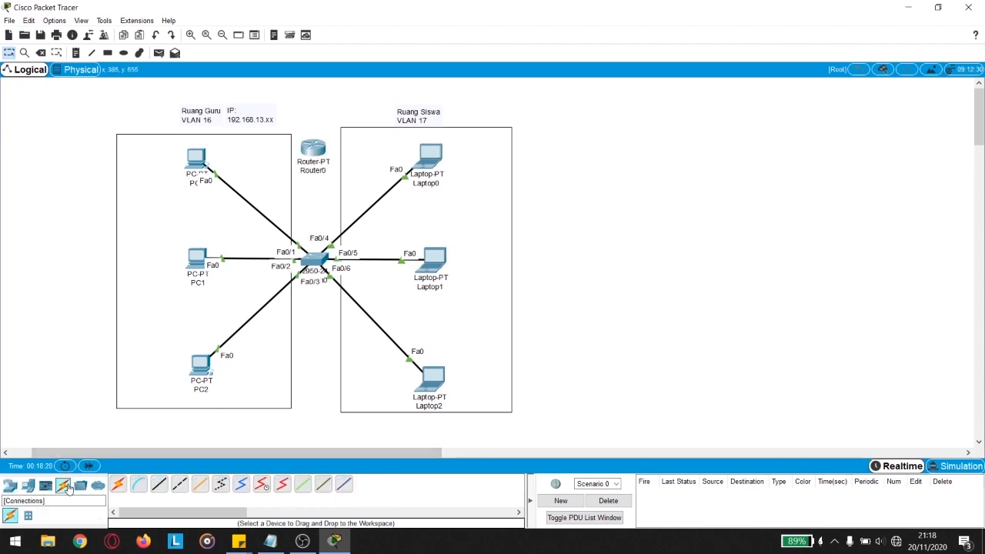
click(161, 491)
click(315, 261)
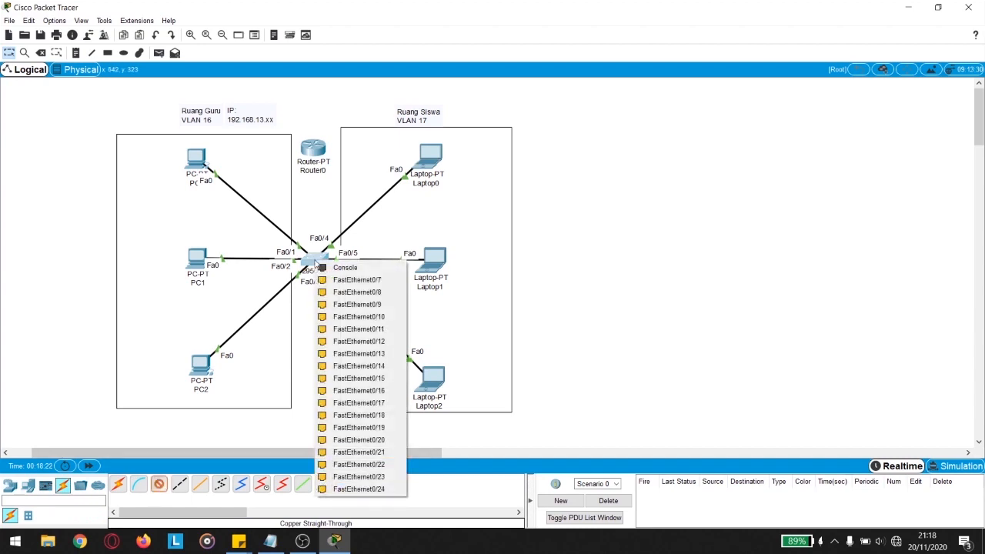
click(341, 282)
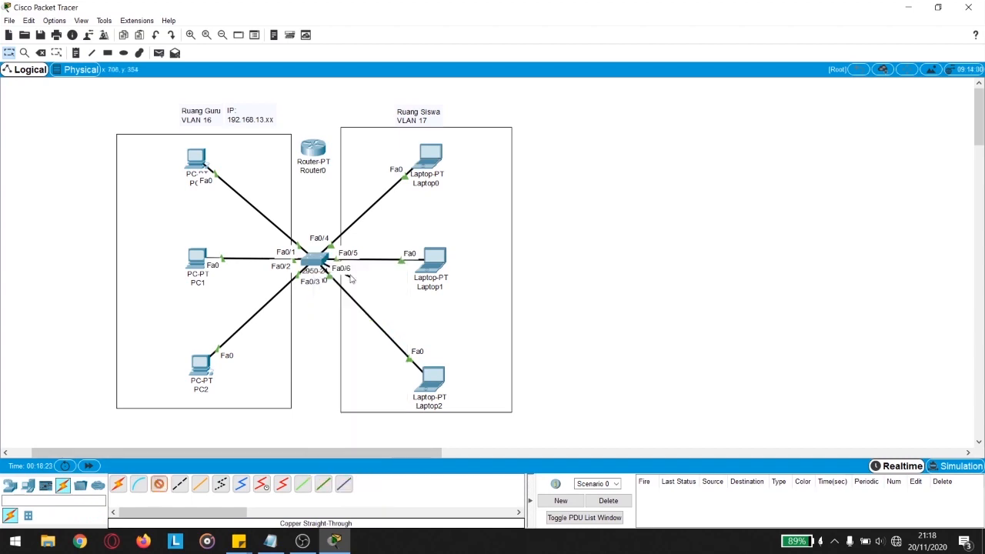
click(318, 151)
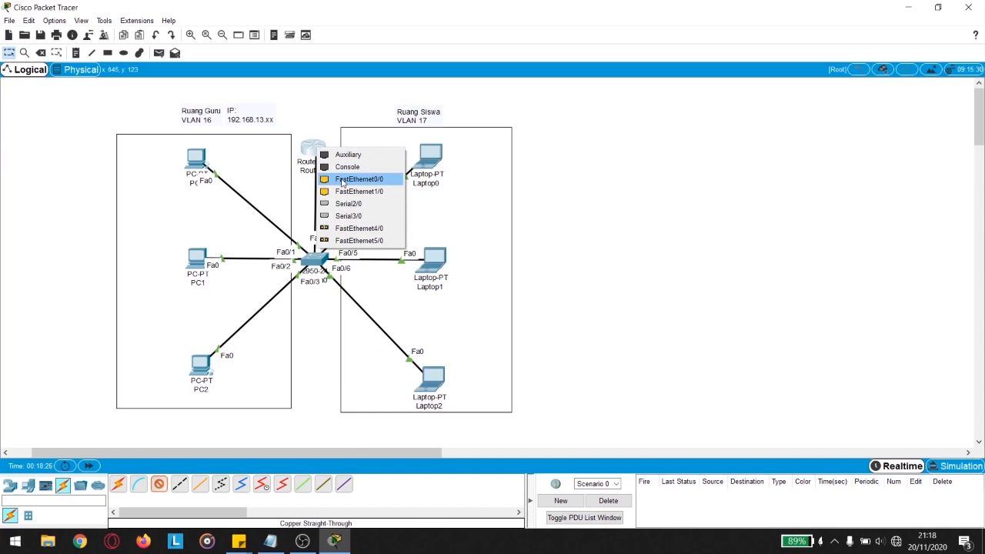
click(360, 179)
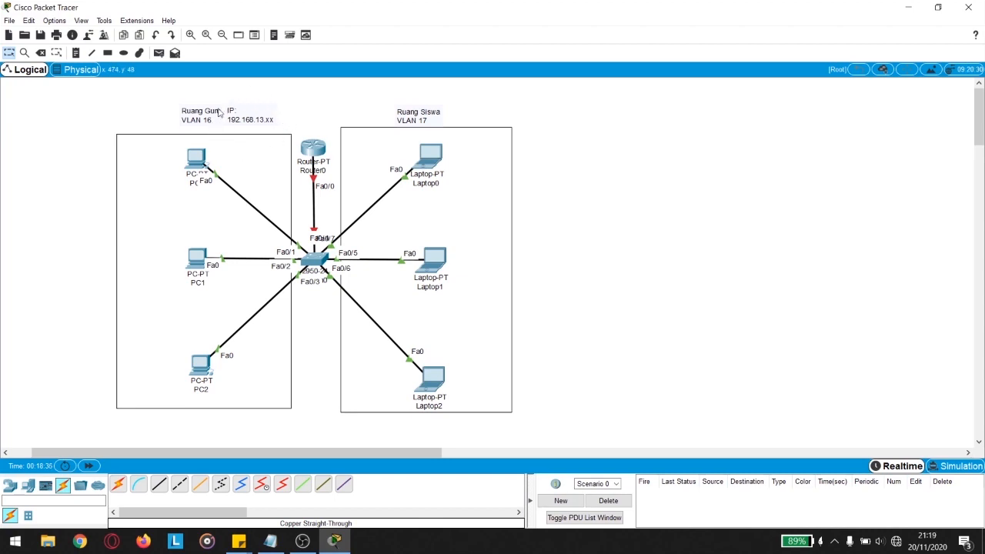
Step: Shift the Ruang Siswa VLAN 17 label left and start an 'IP' note beside it
drag(423, 118, 394, 117)
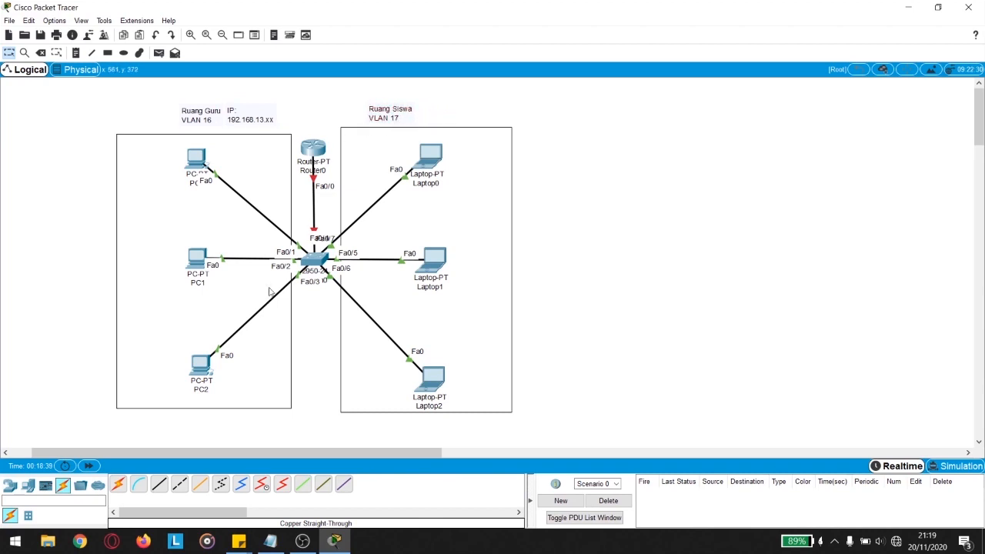
click(75, 53)
click(431, 113)
text(IP)
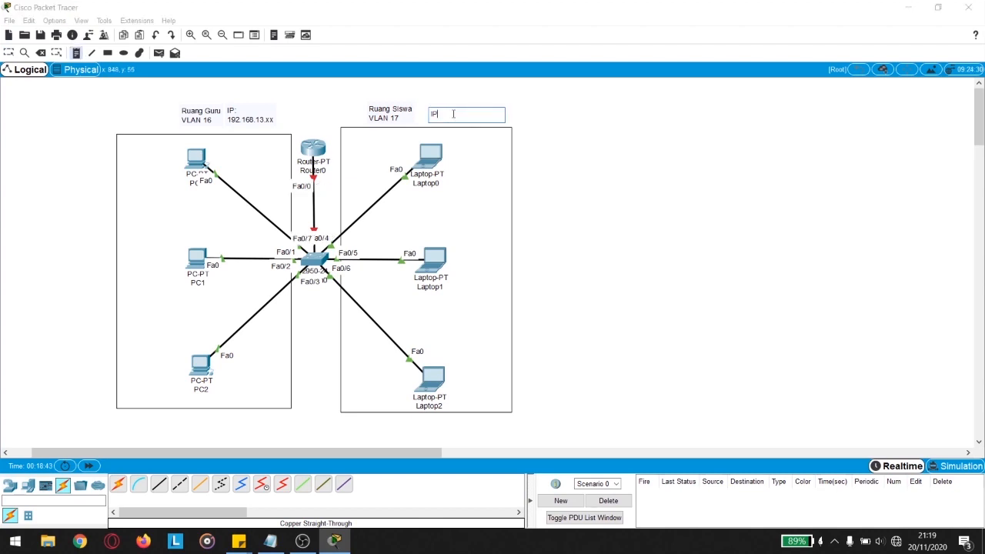
key(Return)
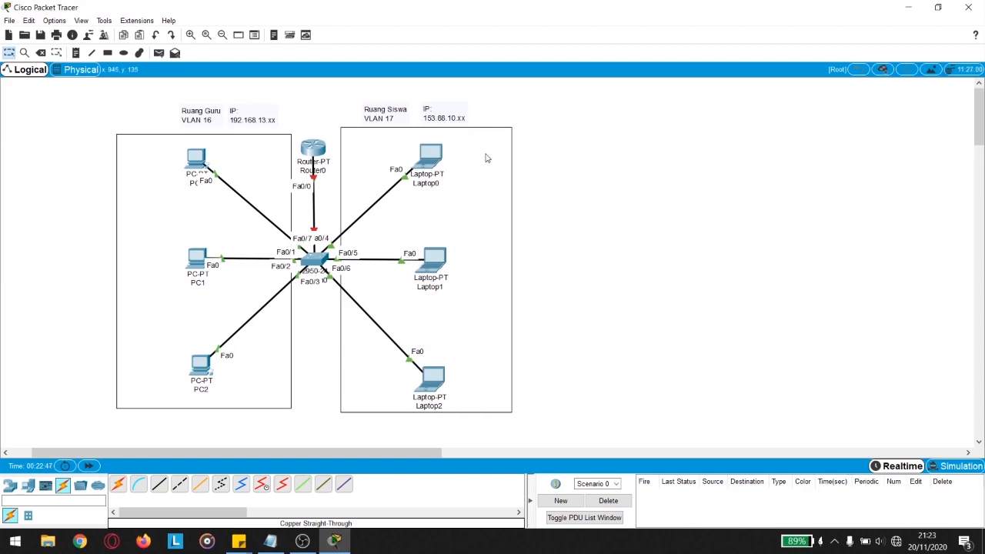
Step: Replace Laptop0's address 192.168.13.5 with a 153.88.10.x address
click(435, 161)
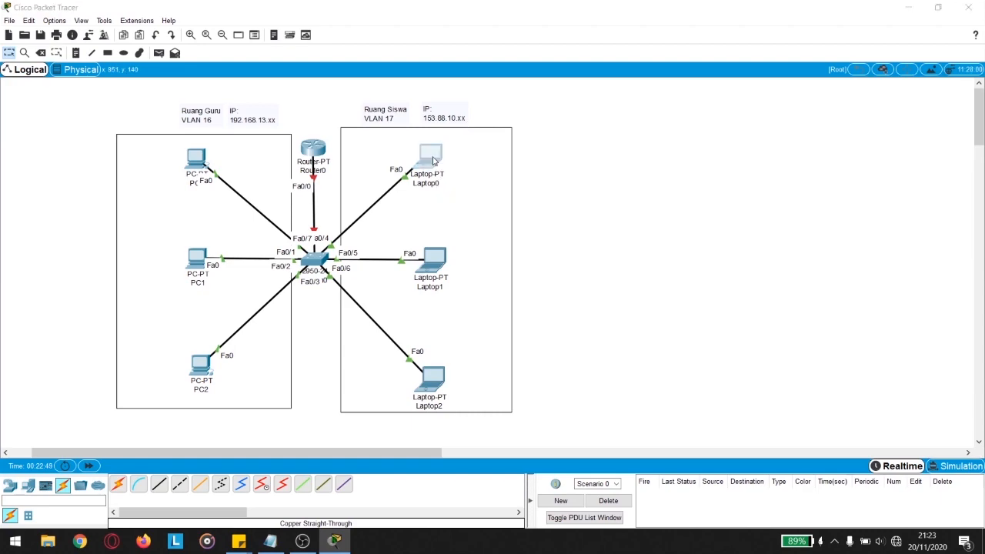
drag(419, 76, 688, 78)
click(589, 138)
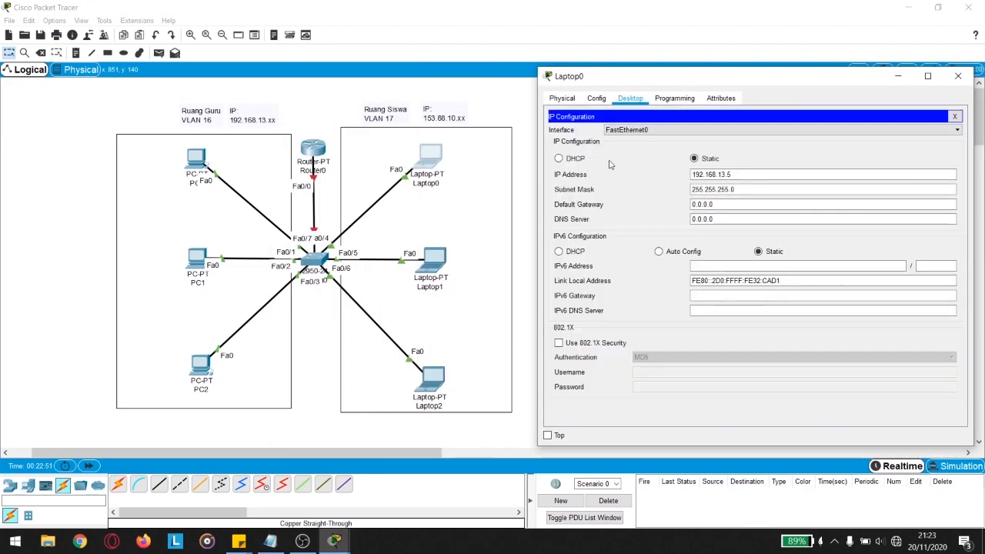
click(738, 175)
drag(737, 174, 657, 177)
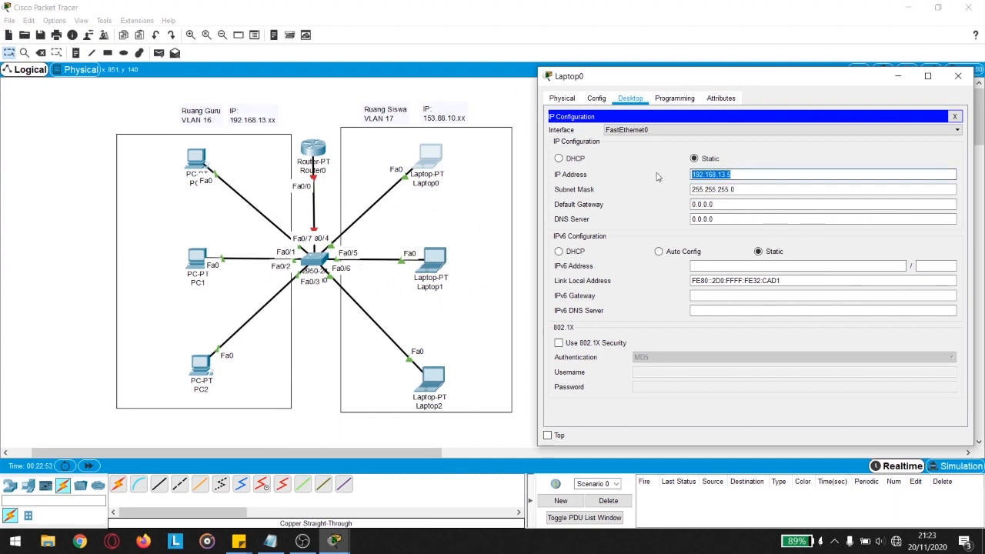
text(153)
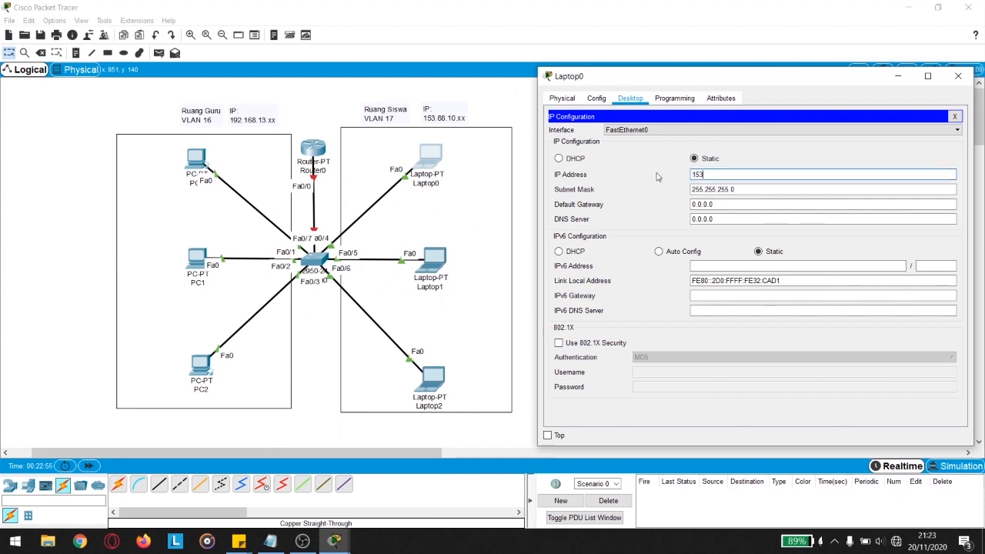
text(.88.10.)
click(958, 75)
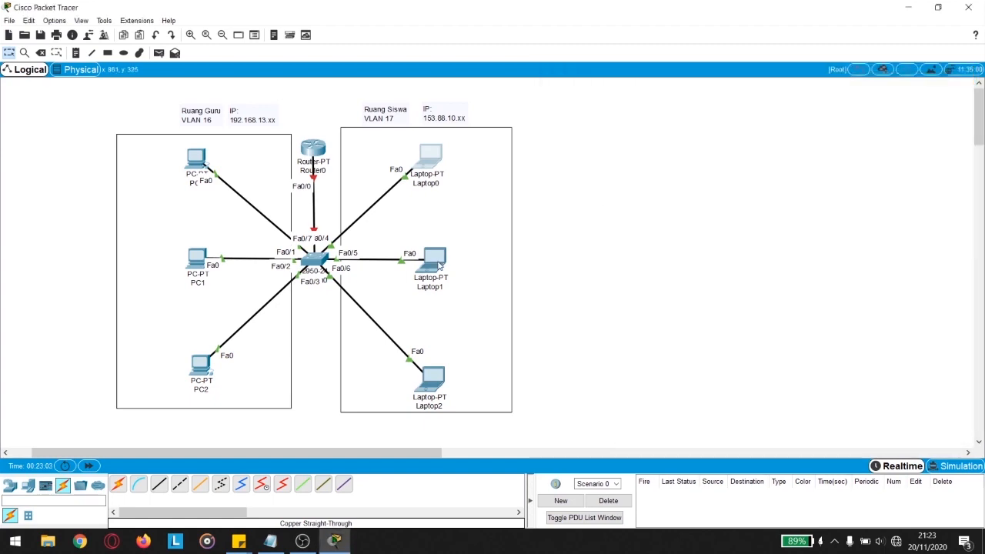
Step: Change Laptop1's IP address from 192.168.13.6 to 153.88.10.3
click(441, 269)
click(336, 145)
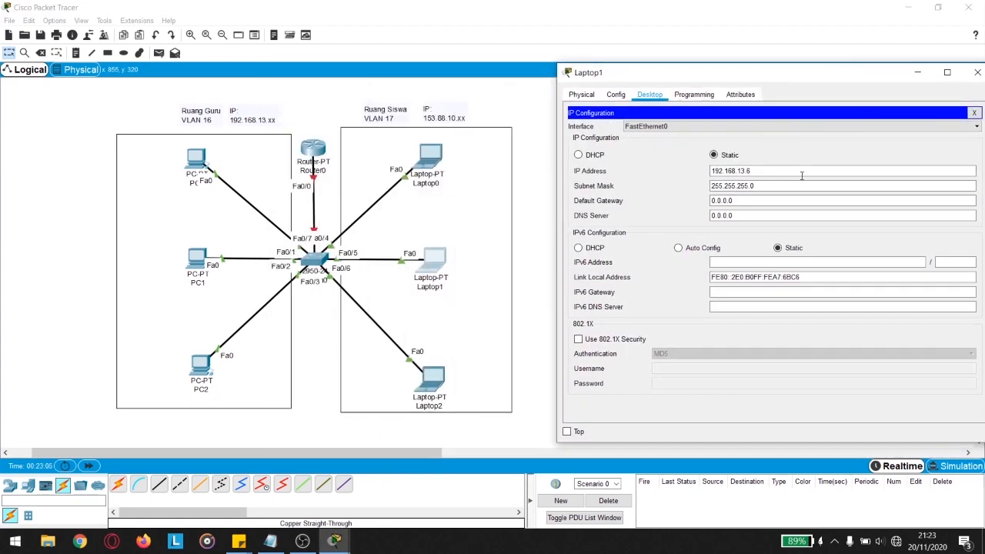
drag(791, 169, 647, 164)
text(153.88.10.3)
key(Tab)
click(977, 73)
Step: Set Laptop2's IP address to 153.88.10.4 and close its window
click(431, 381)
click(326, 142)
drag(462, 74, 702, 64)
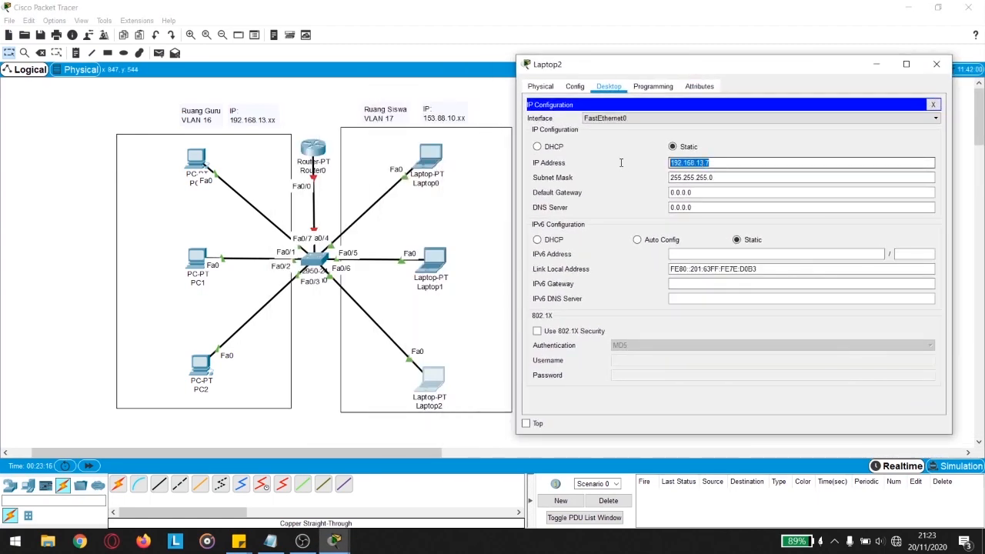
text(153.88)
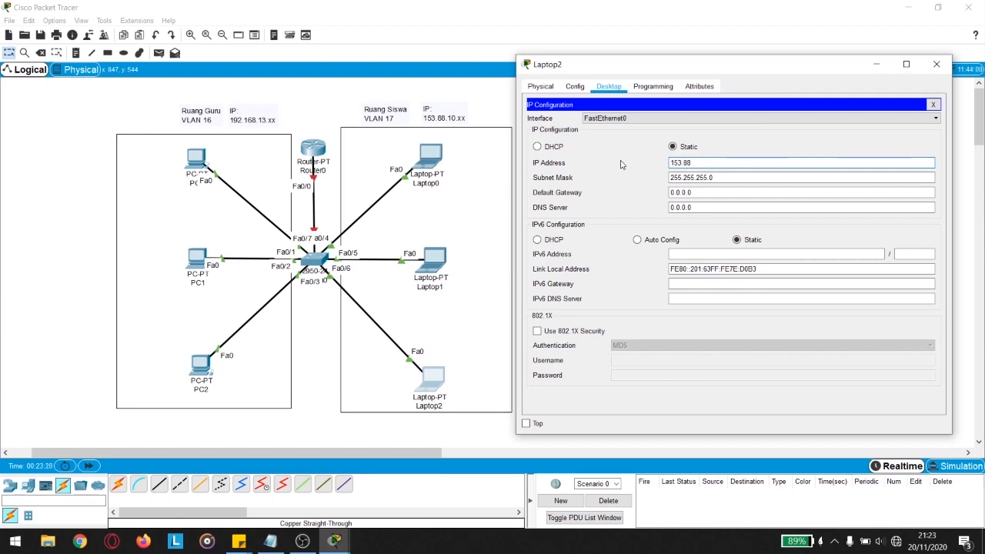
text(.10.)
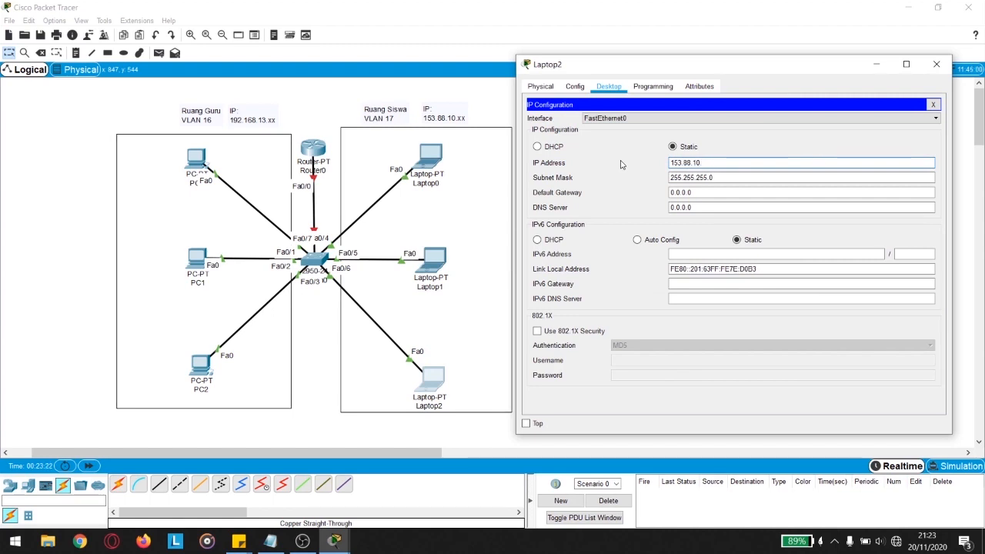
text(4)
key(Tab)
key(Tab)
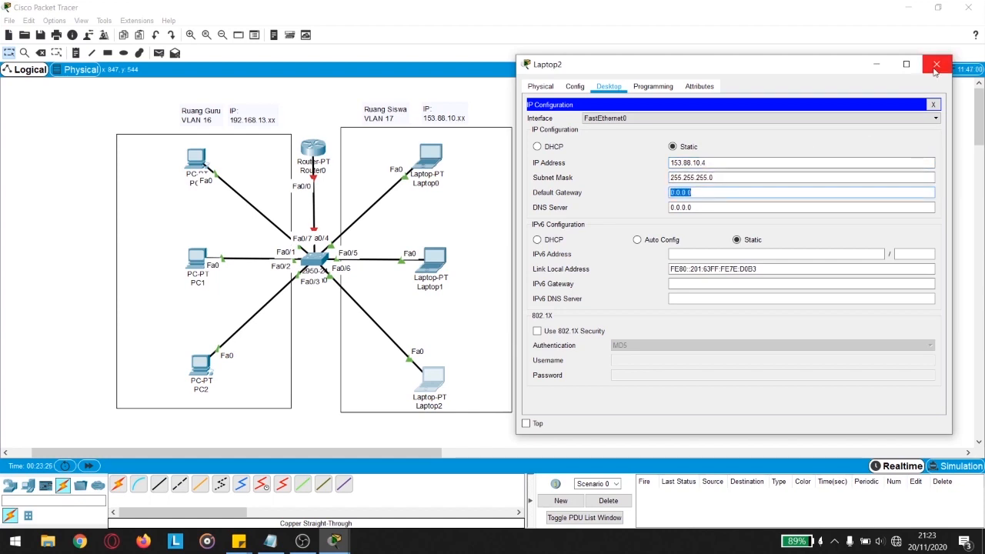
click(935, 66)
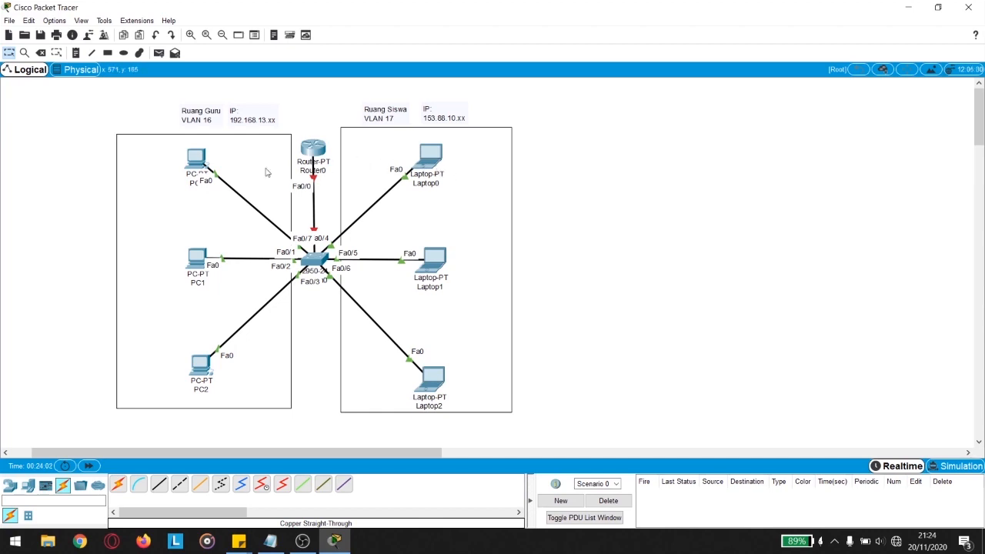
Step: Add an empty line to the VLAN 16 address note and move the note higher
double_click(271, 119)
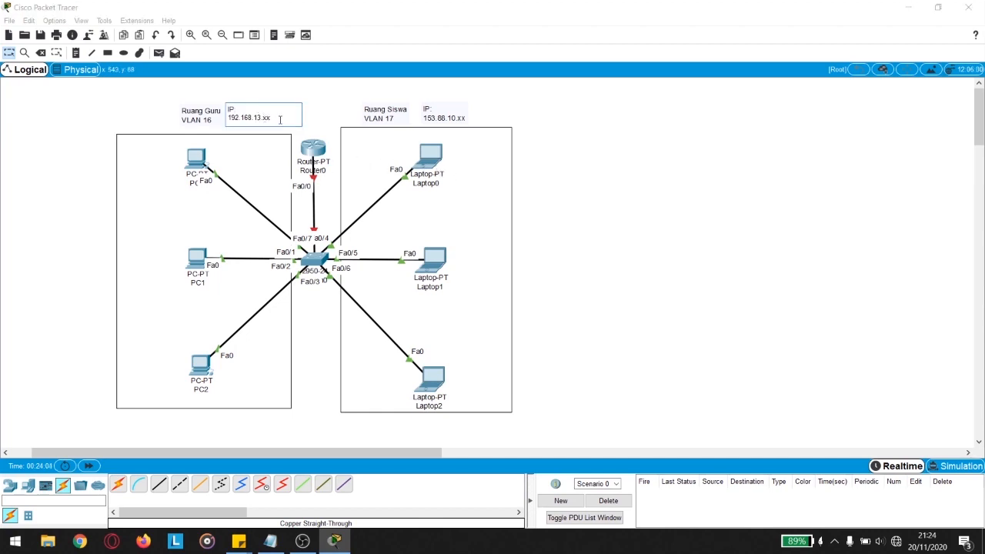
key(Return)
key(Return)
text(.)
key(Return)
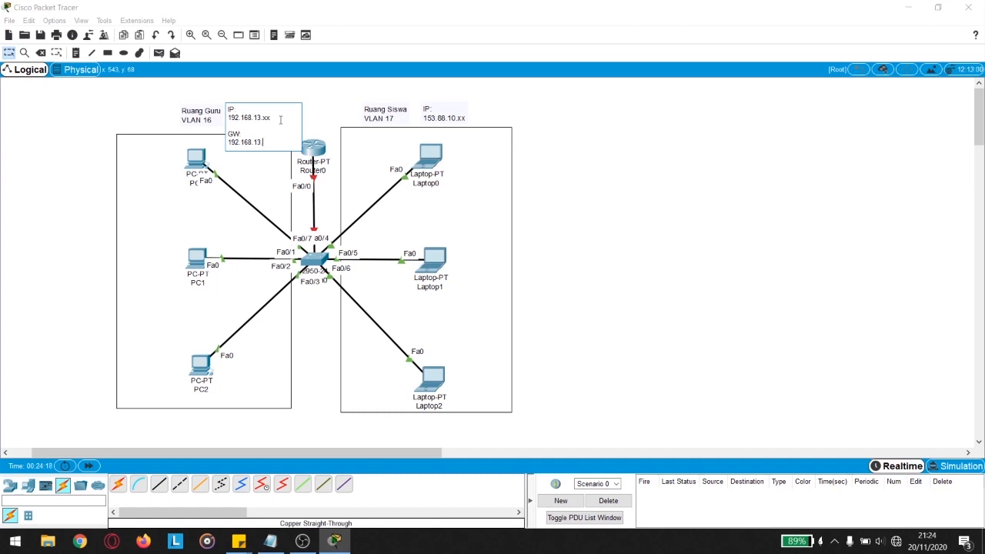
click(343, 107)
drag(265, 124, 276, 102)
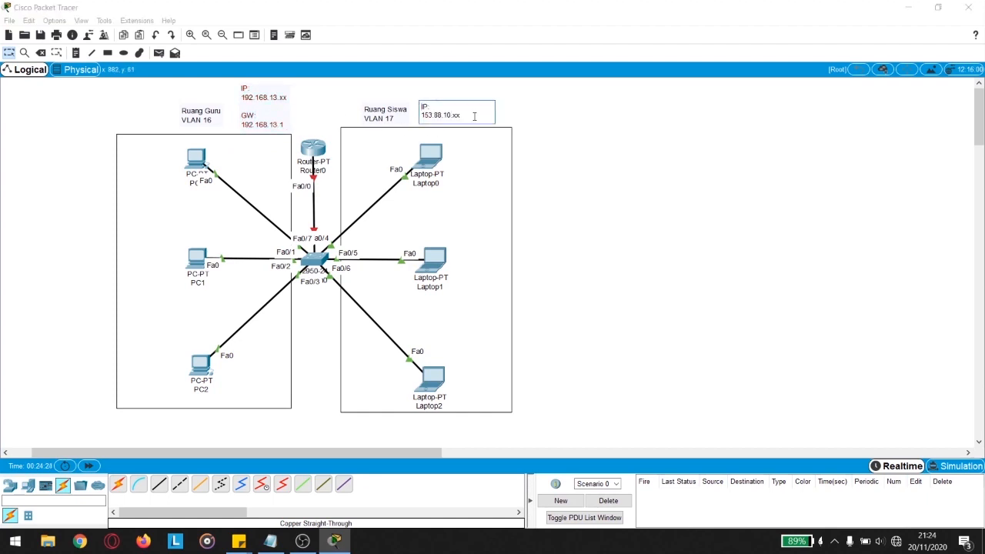
Step: Add a 'GW: 153.88.10.1' line to the VLAN 17 note, move it higher, and open PC0
key(Return)
text(GW:)
key(Return)
text(153.88.10.1)
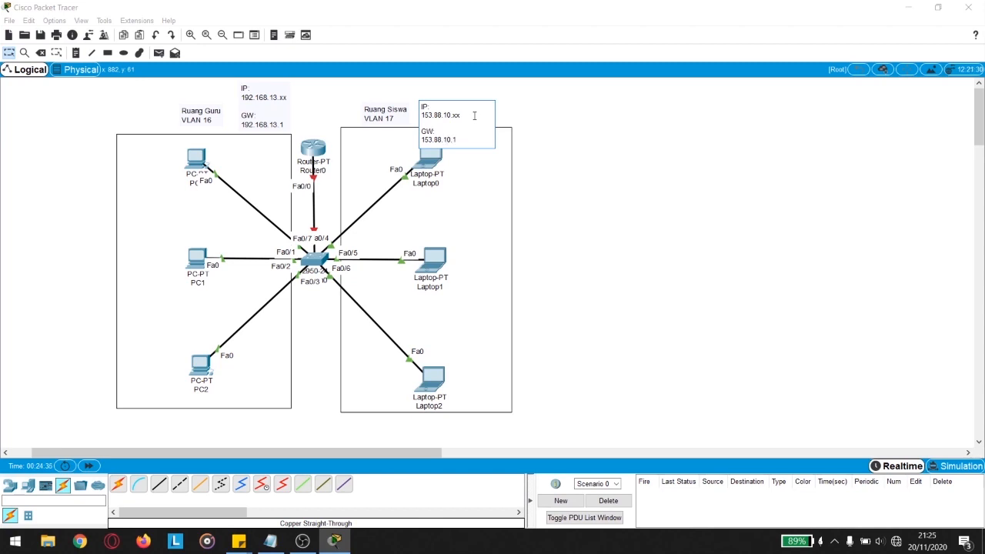
click(521, 125)
mouse_move(450, 119)
mouse_down()
mouse_move(472, 100)
mouse_move(465, 110)
mouse_up()
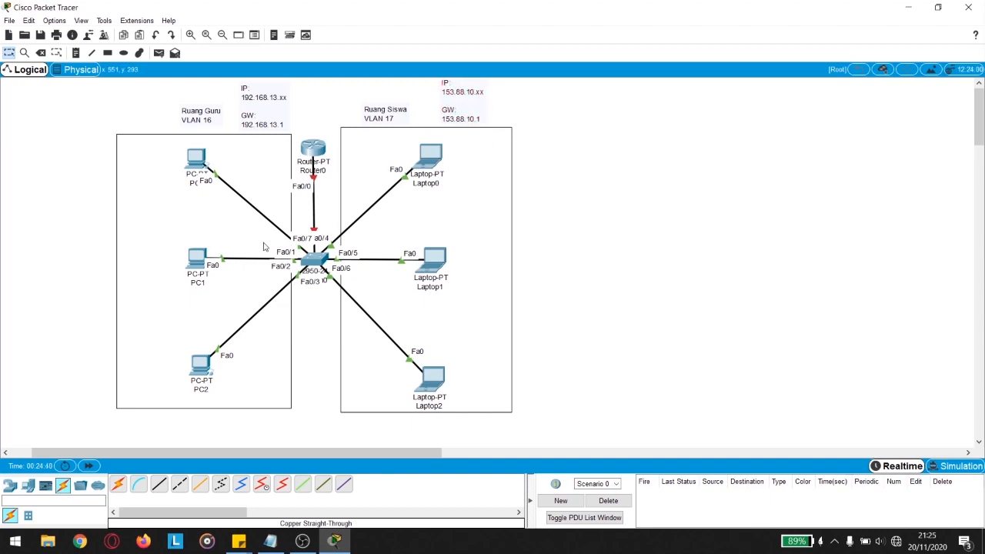
click(196, 159)
drag(333, 75, 521, 78)
Step: Set PC0's default gateway to 192.168.13.1
click(520, 162)
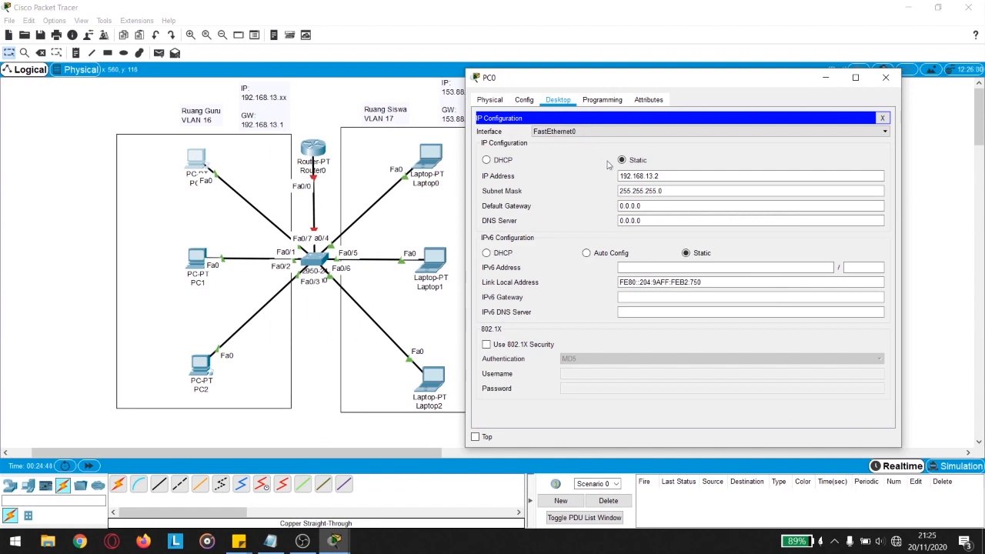
drag(646, 206, 612, 206)
text(192.168.13.1)
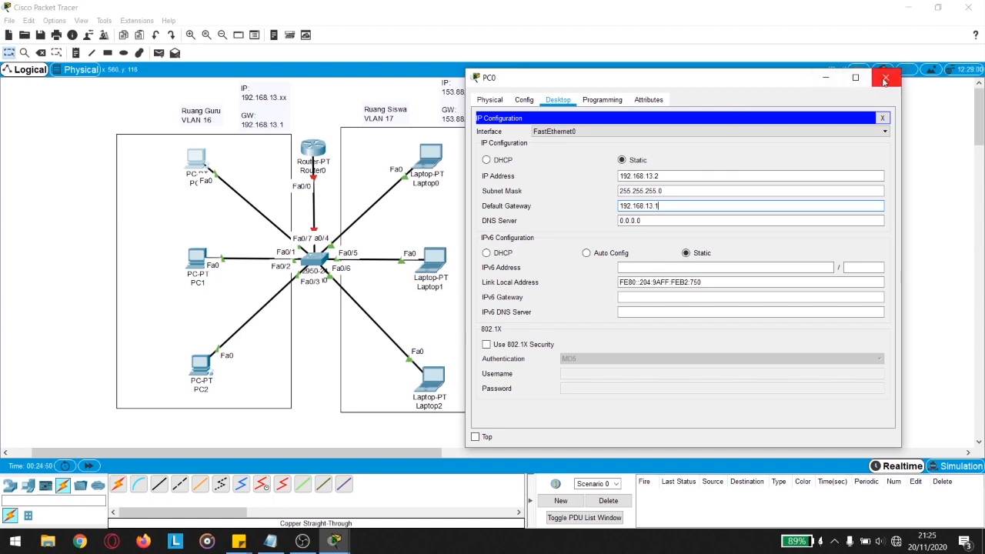
drag(676, 205, 554, 208)
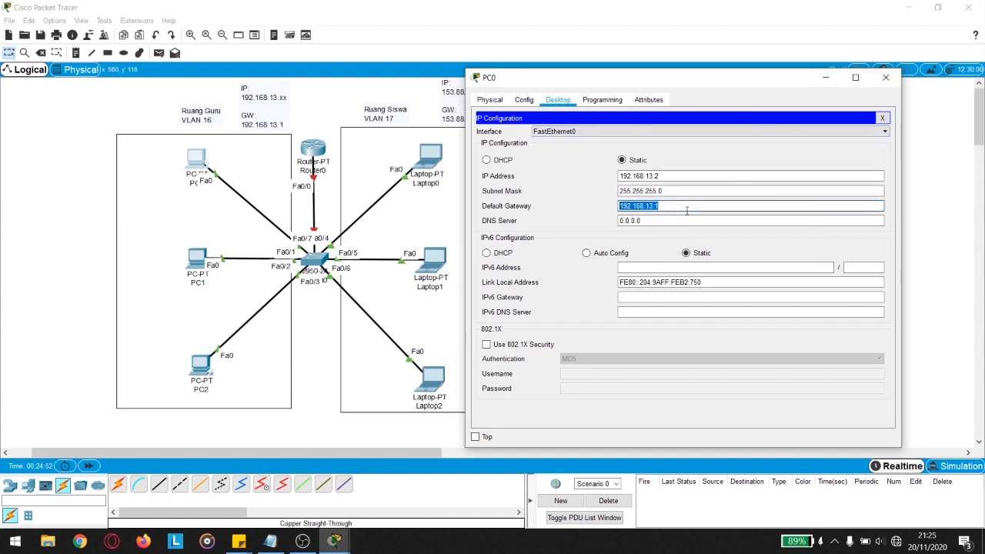
click(886, 77)
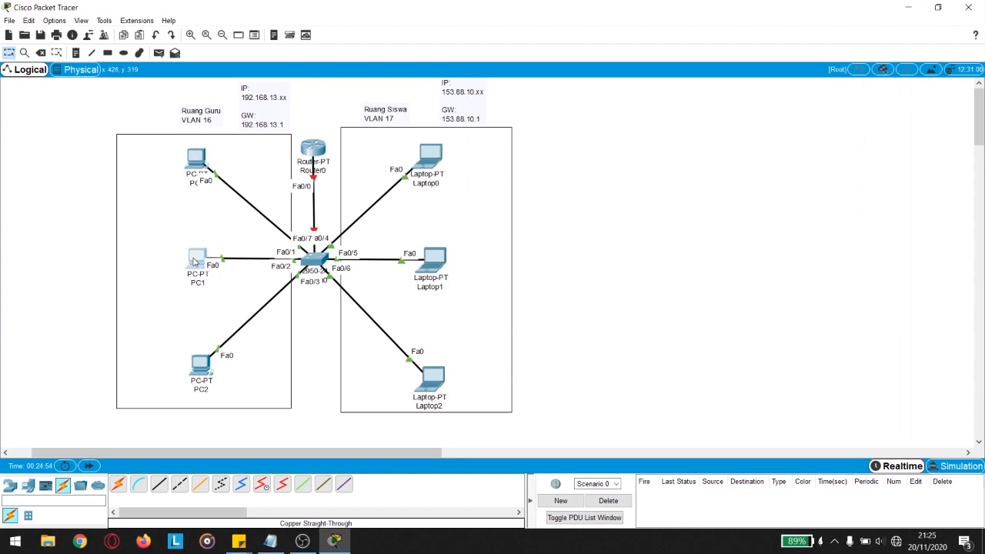
Step: Set PC1's default gateway to 192.168.13.1
click(195, 261)
click(326, 136)
drag(458, 203, 397, 199)
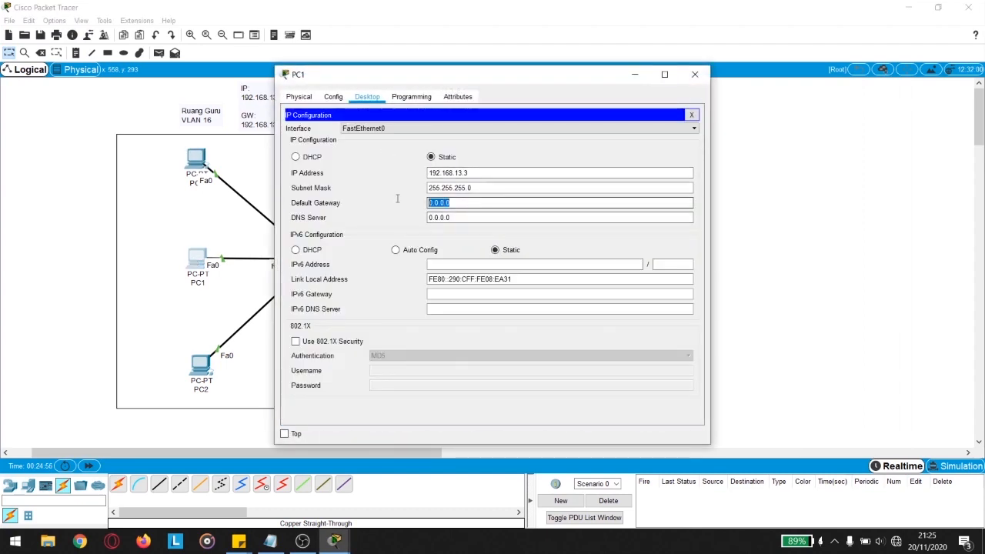
drag(479, 207, 377, 205)
text(192.168.13)
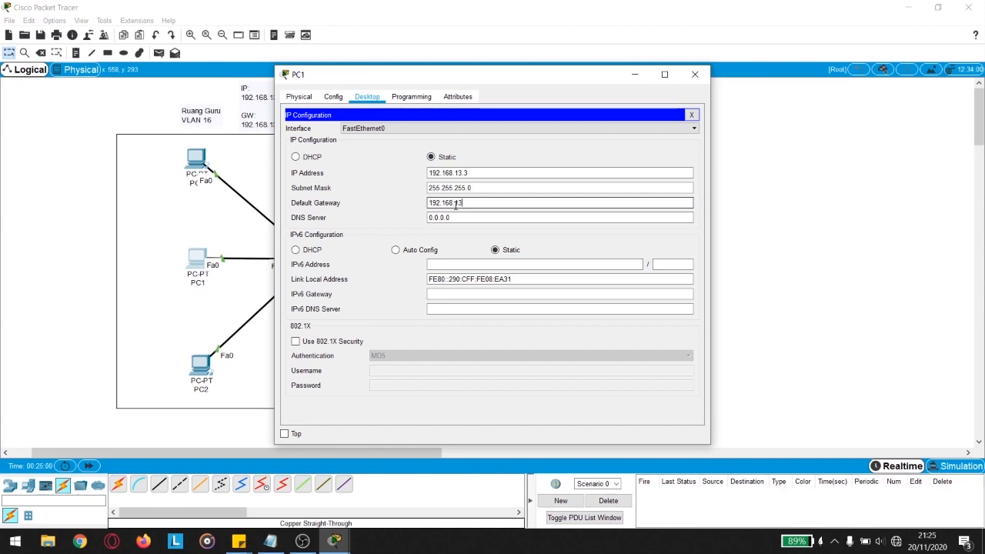
text(.1)
click(696, 73)
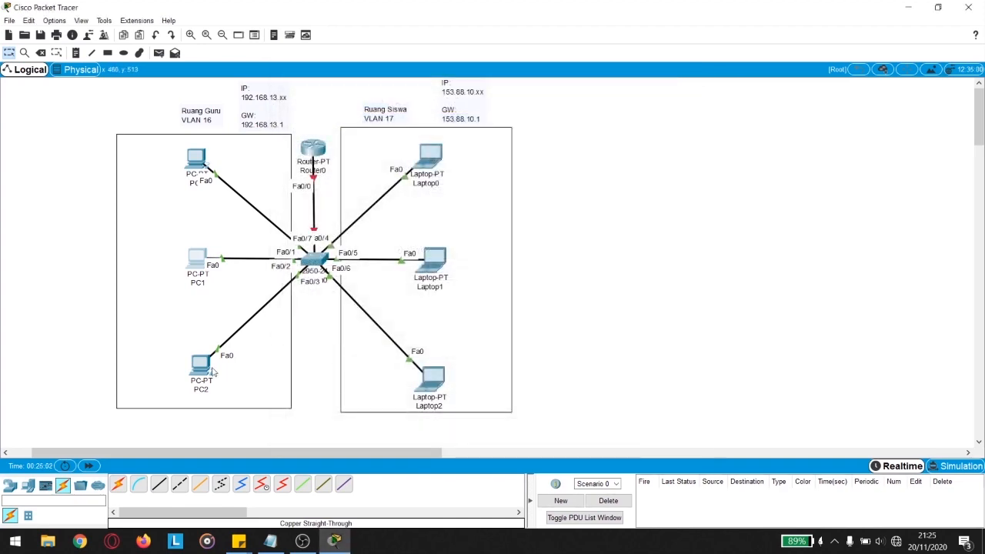
Step: Set PC2's default gateway to 192.168.13.1
click(207, 368)
click(322, 150)
drag(477, 202, 367, 199)
text(192.168.13.1)
Step: Set Laptop0's default gateway to 153.88.10.1
click(706, 77)
click(447, 154)
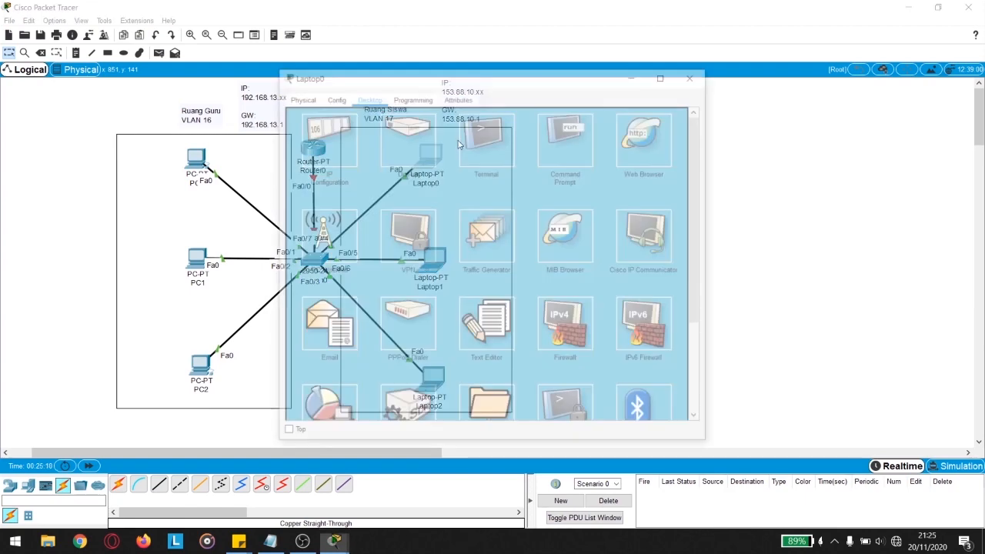
drag(409, 80, 662, 79)
click(585, 145)
key(Tab)
key(Tab)
text(1)
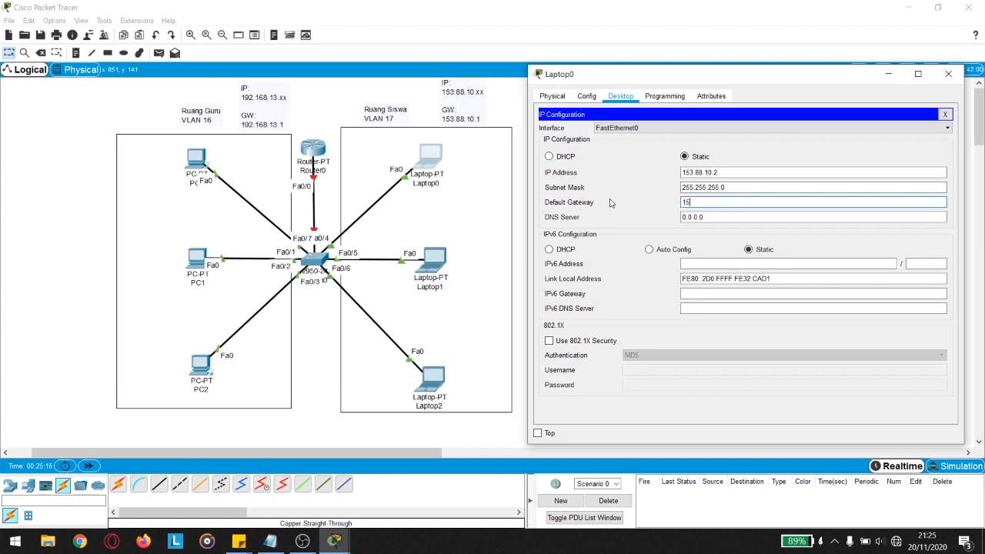
text(53.88.10.1)
click(951, 74)
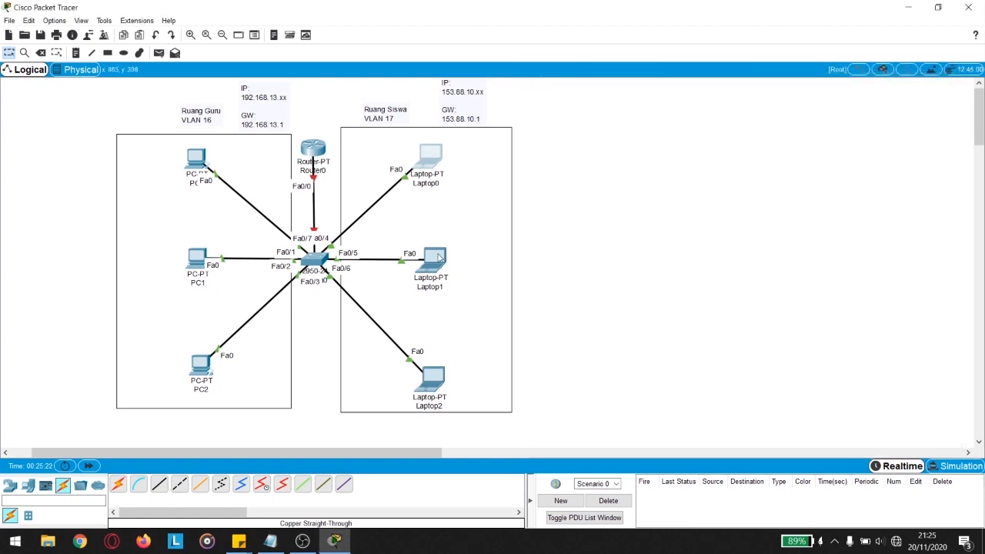
Step: Set Laptop1's default gateway to 153.88.10.1
click(431, 260)
click(327, 143)
drag(465, 83, 697, 76)
double_click(668, 196)
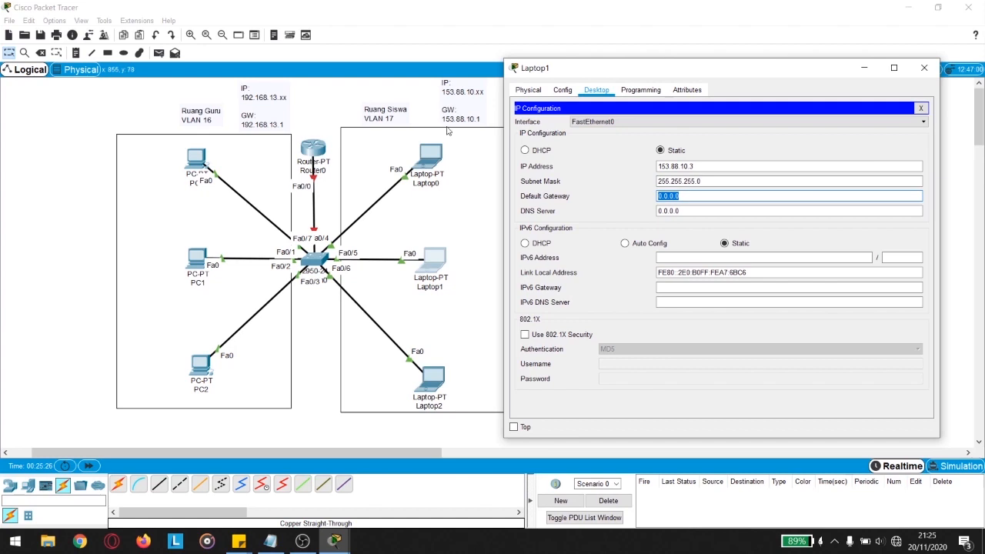
text(153.)
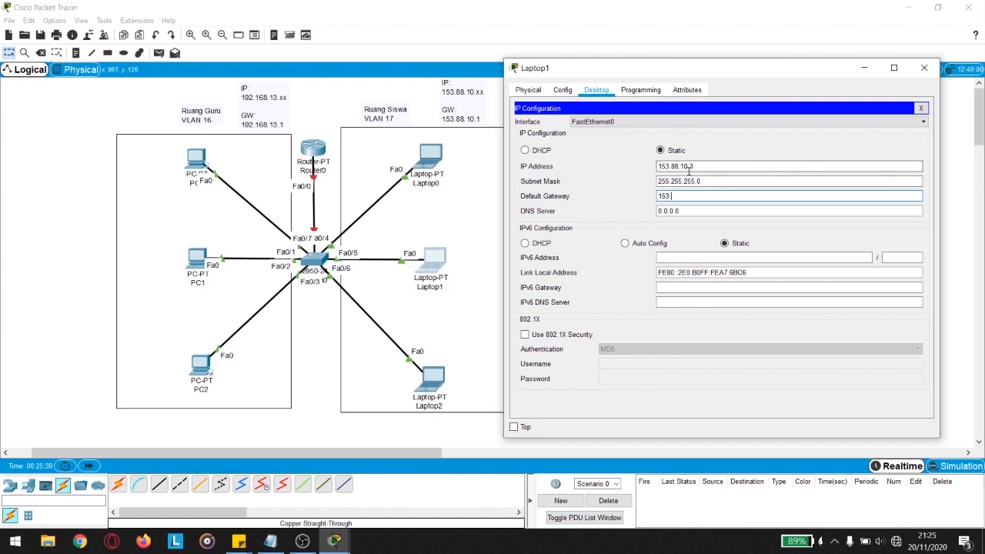
text(88.10.1)
click(925, 68)
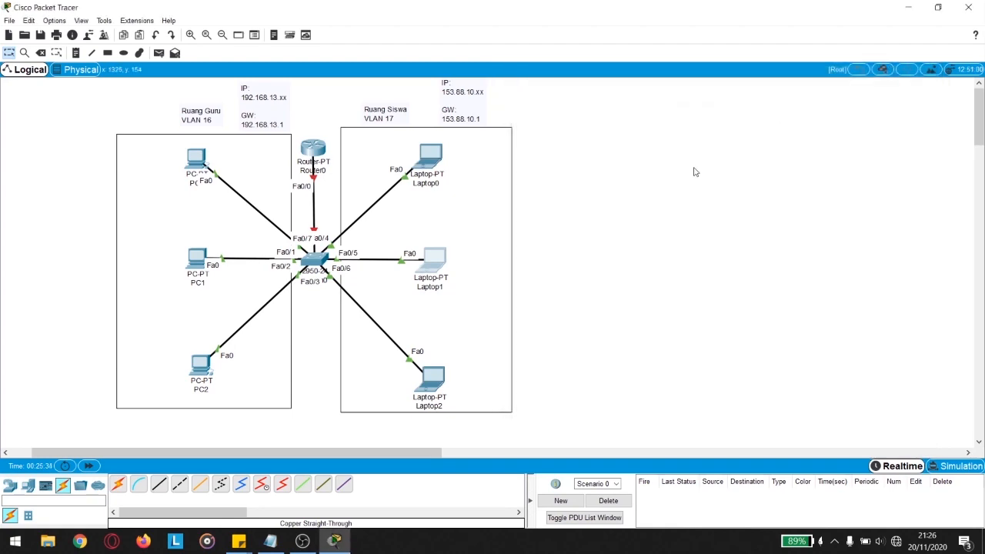
Step: Set Laptop2's default gateway to 153.88.10.1, then bring up Switch0's window
click(435, 376)
drag(316, 75, 580, 75)
click(583, 155)
drag(732, 207, 689, 208)
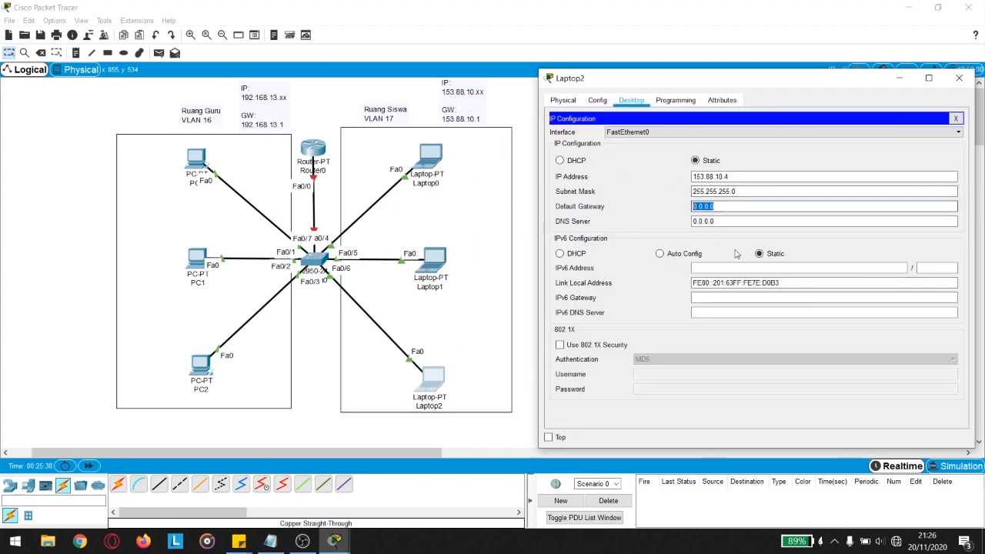
text(153.88.10.1)
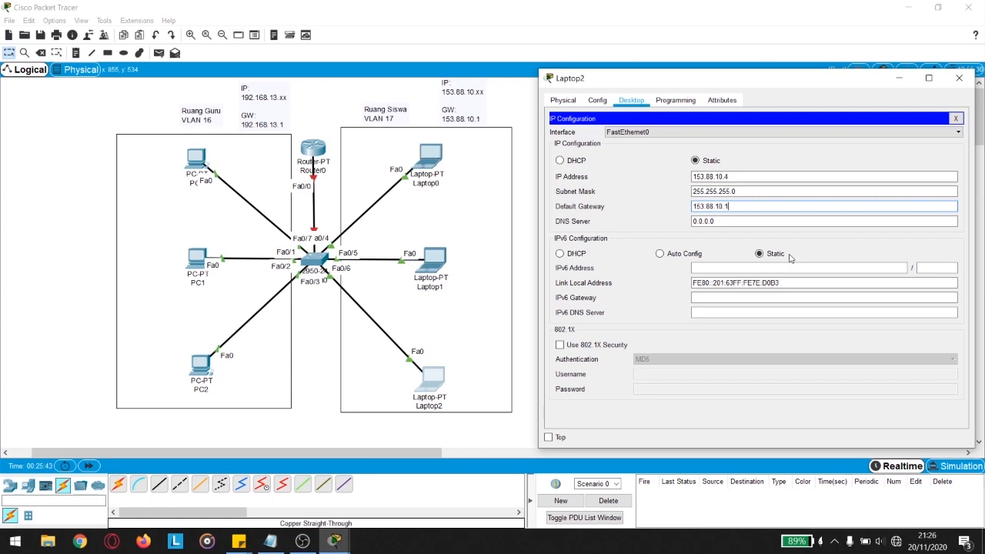
click(961, 80)
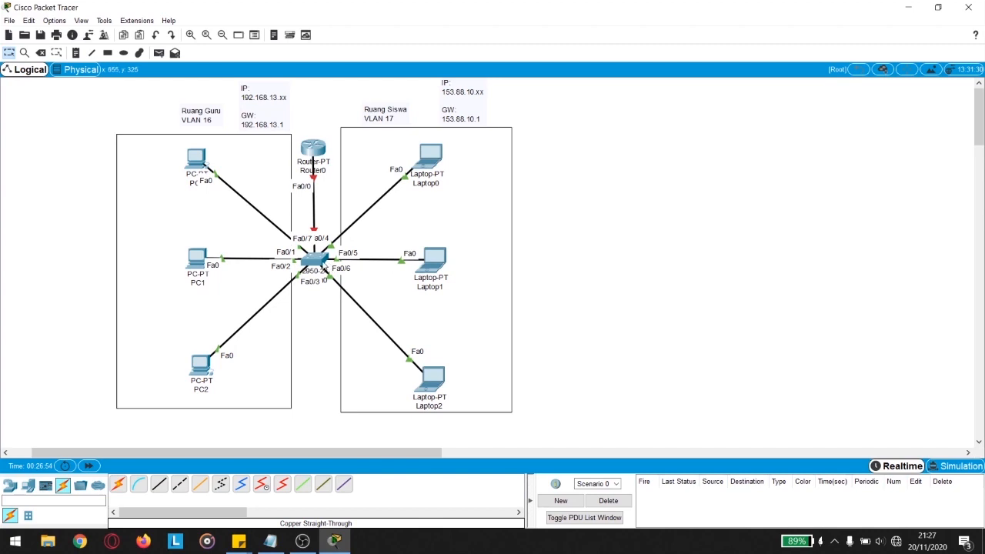
click(322, 264)
drag(475, 118, 645, 117)
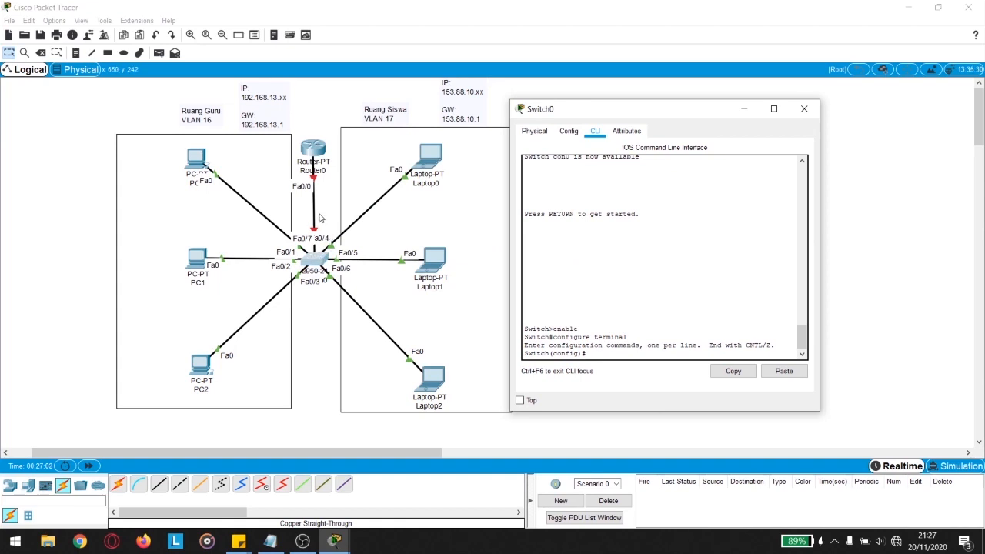
Step: On Switch0's CLI, enter interface fa0/7 and set switchport mode trunk
click(314, 152)
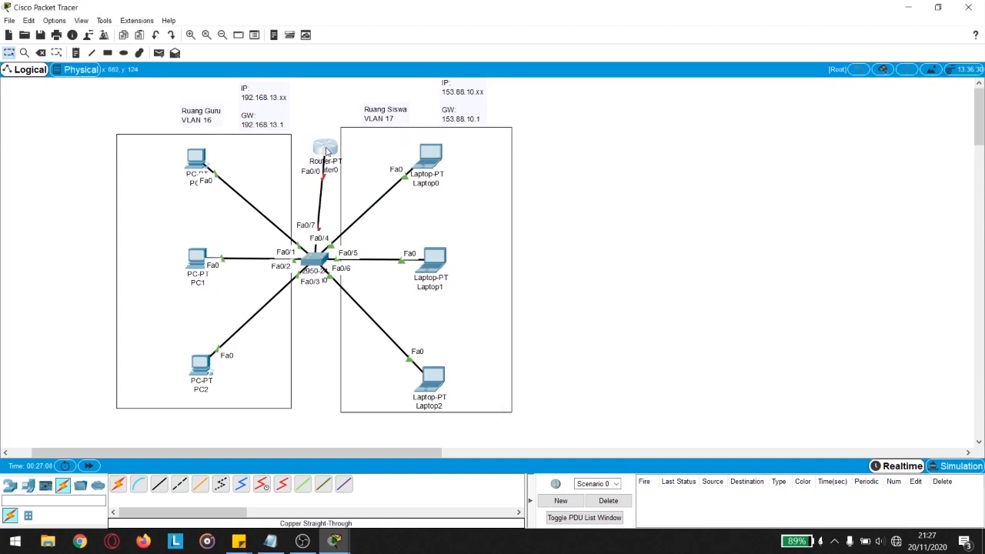
drag(315, 153, 318, 154)
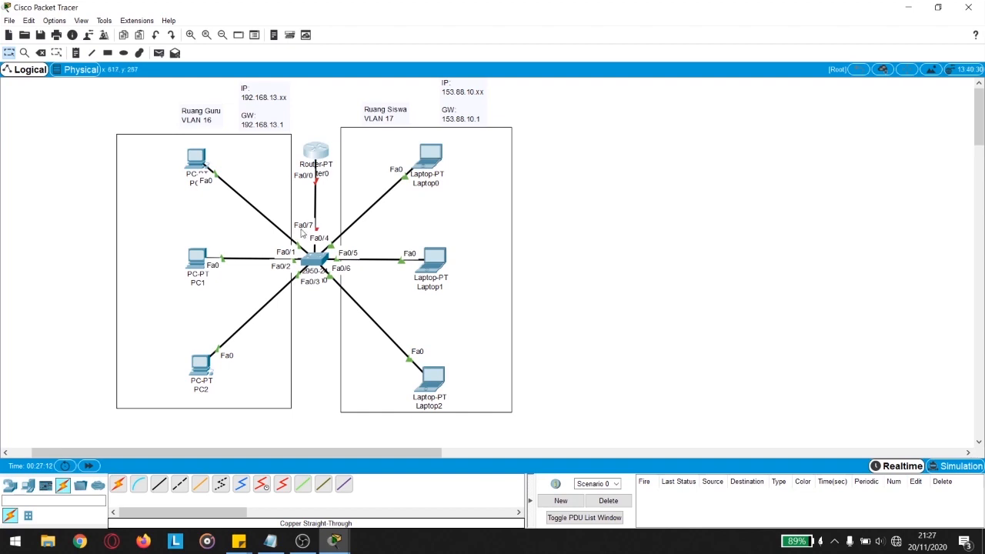
click(316, 261)
text(i)
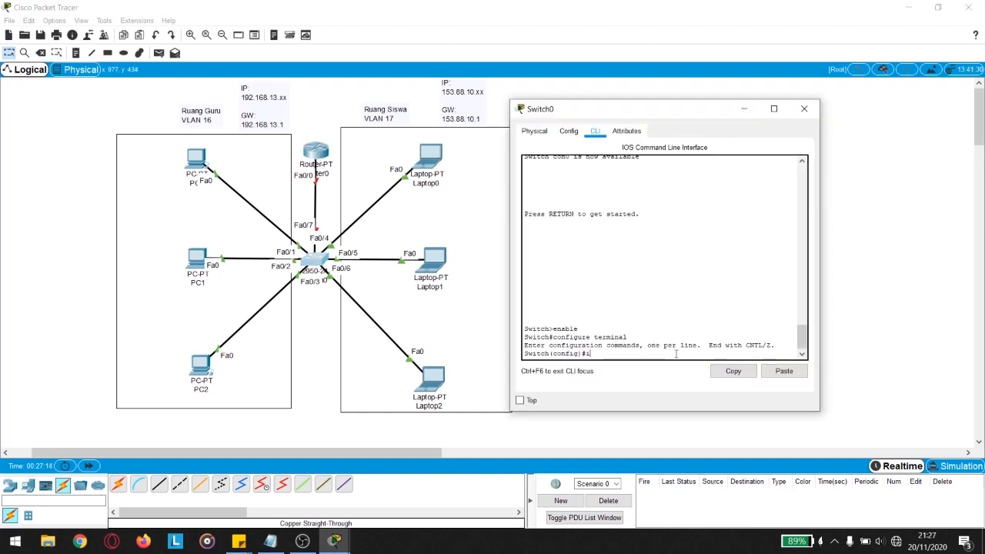
text(nterface fa0/7)
key(Return)
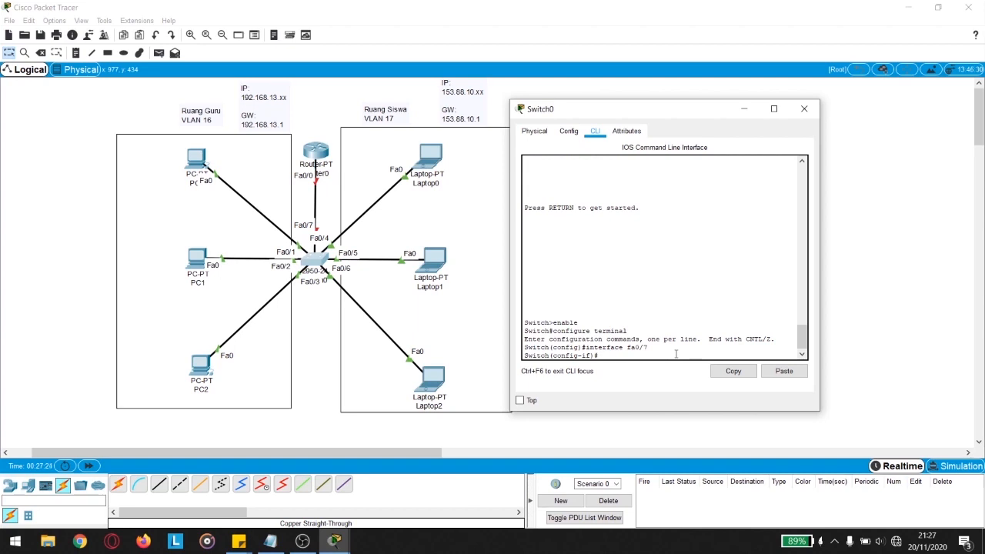
text(switchport mode trunk)
key(Return)
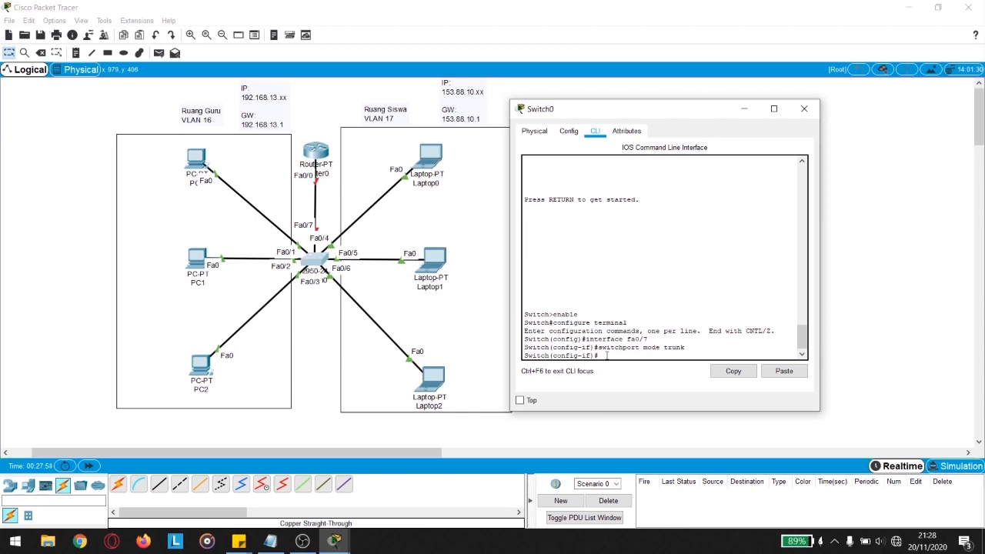
Step: Open Router0's CLI and decline the initial configuration dialog with 'no'
click(806, 110)
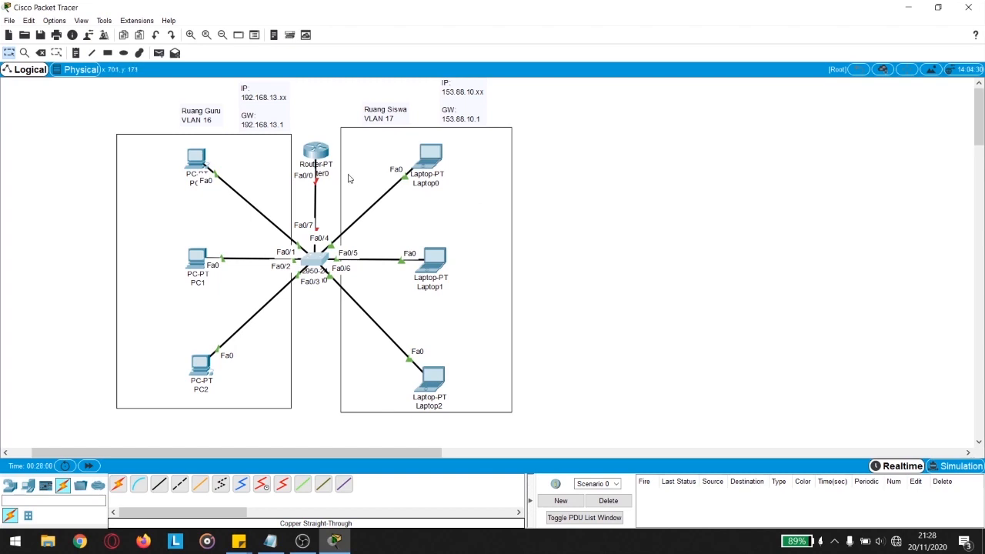
click(320, 154)
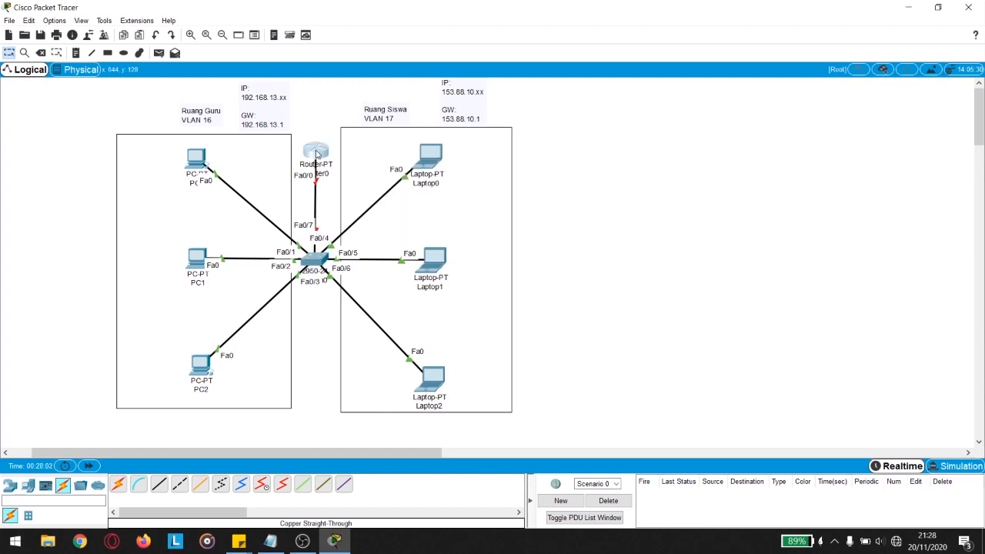
drag(482, 108, 673, 100)
click(618, 122)
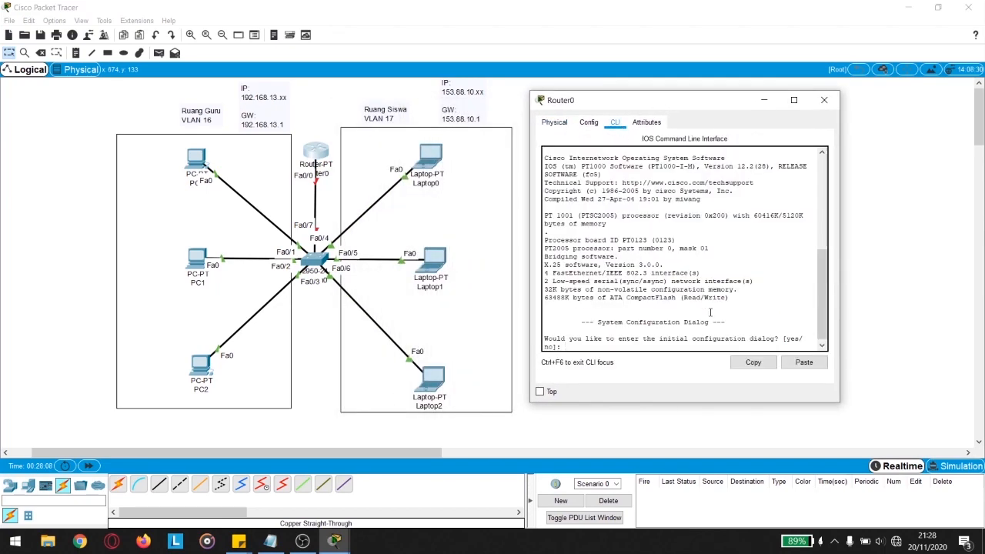
text(no)
key(Return)
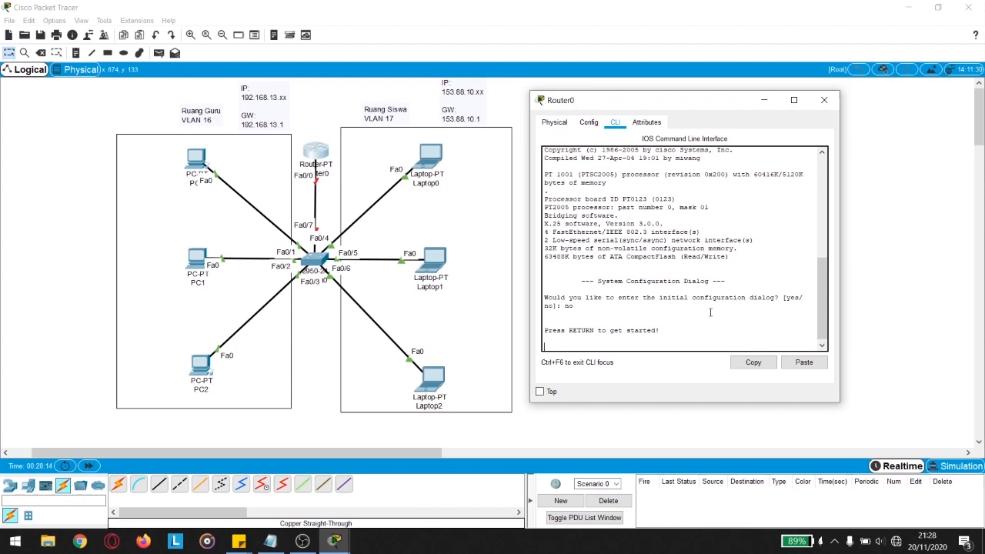
key(Return)
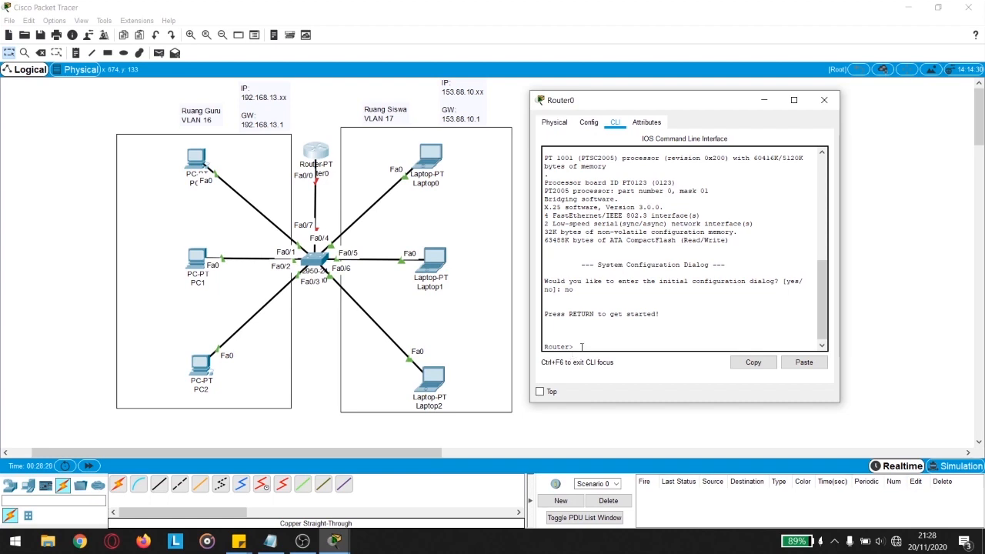
Step: Run enable and configure terminal on Router0 to reach Router(config)#
text(enbale)
key(BackSpace)
key(BackSpace)
key(BackSpace)
text(ble)
key(Return)
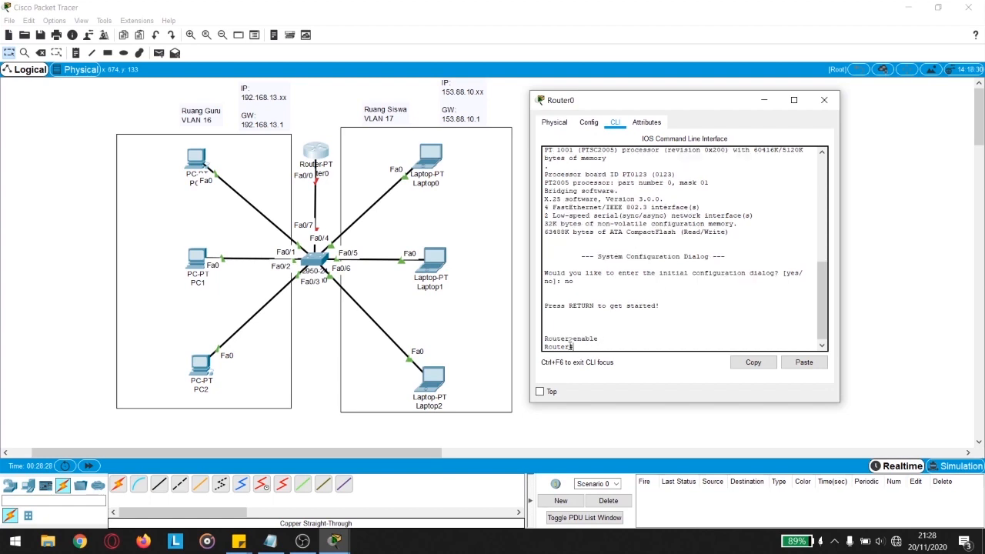
text(configure terminal)
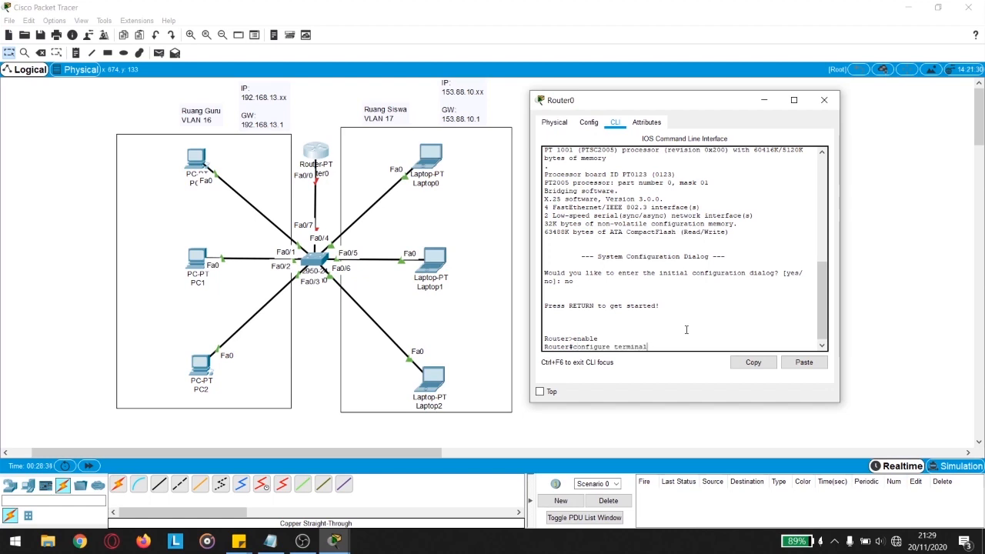
key(Return)
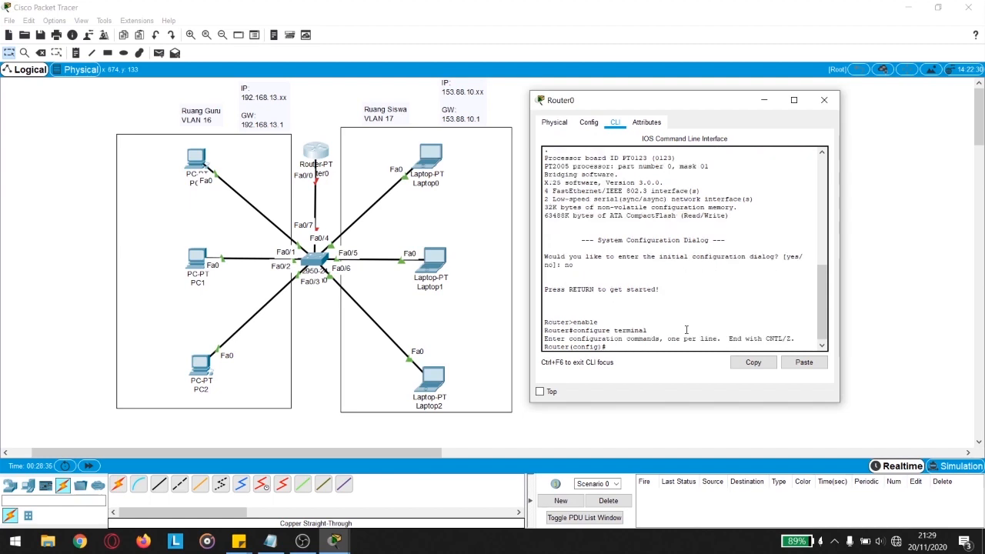
Step: Create Router0 subinterface fa0/0.16 and set encapsulation dot1Q 16
drag(573, 347, 595, 347)
click(620, 348)
text(interface fa0/0)
drag(666, 107, 652, 124)
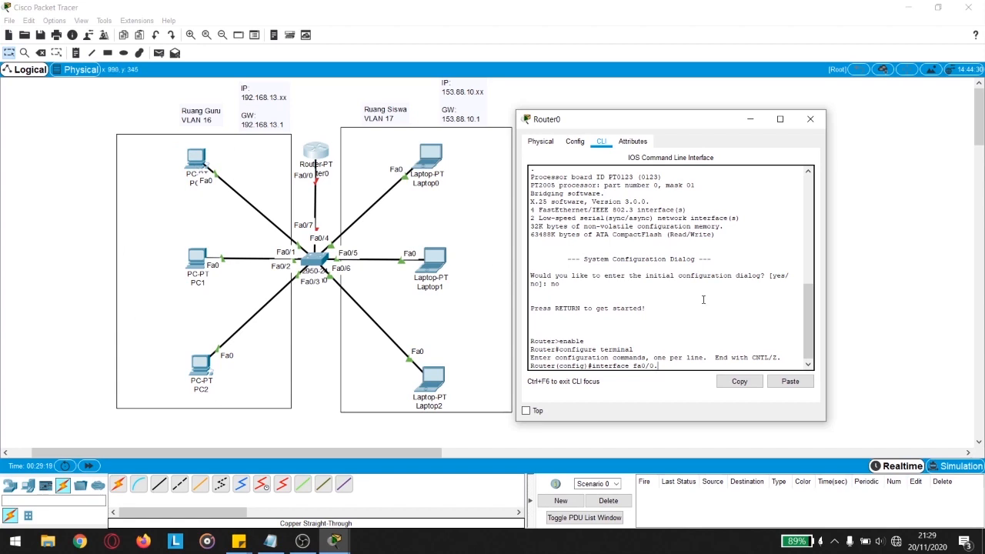
text(16)
key(Return)
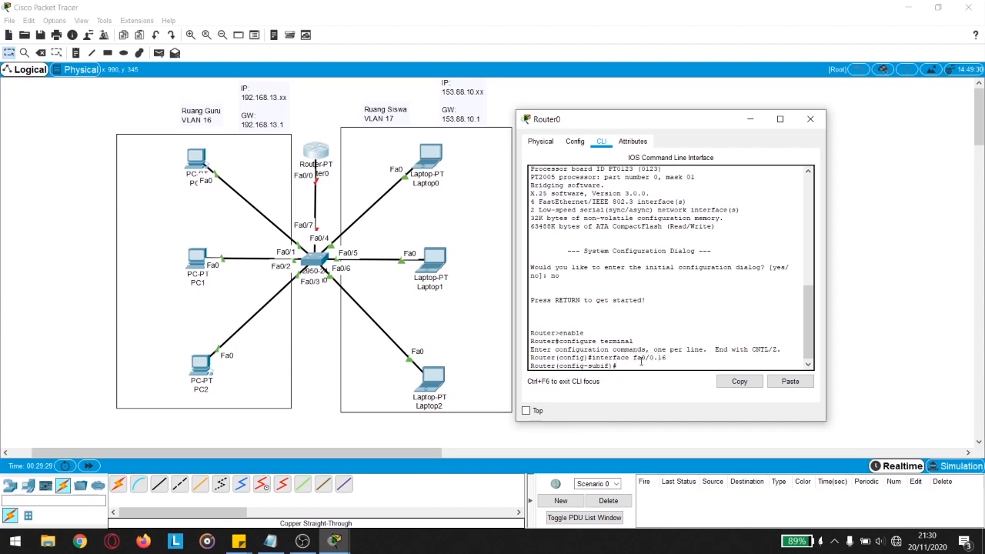
drag(561, 367, 614, 368)
text(encapsulation dot1Q 16)
key(Return)
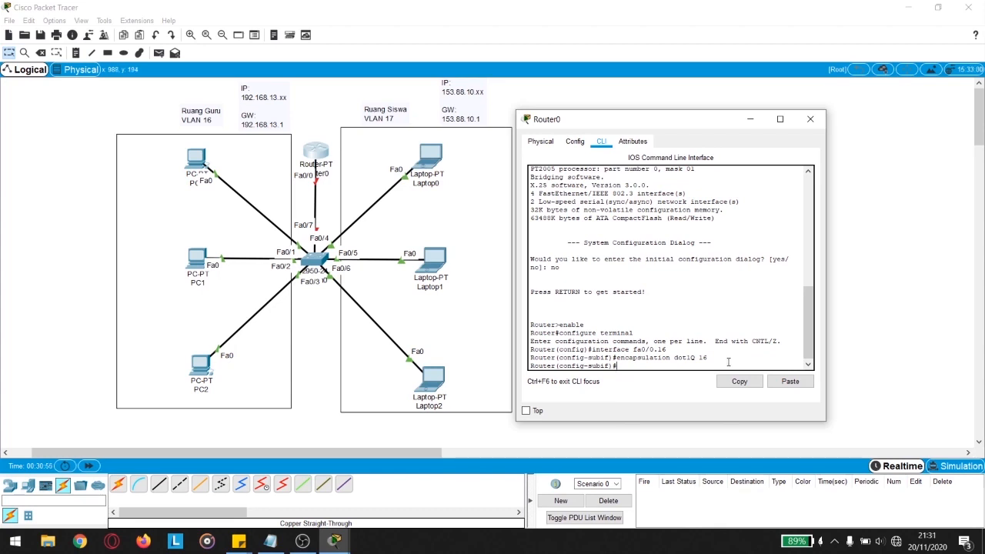
Step: Give subinterface fa0/0.16 the address 192.168.13.1 255.255.255.0
text(ip addr)
text(192.168.13.1 255.255.255.0)
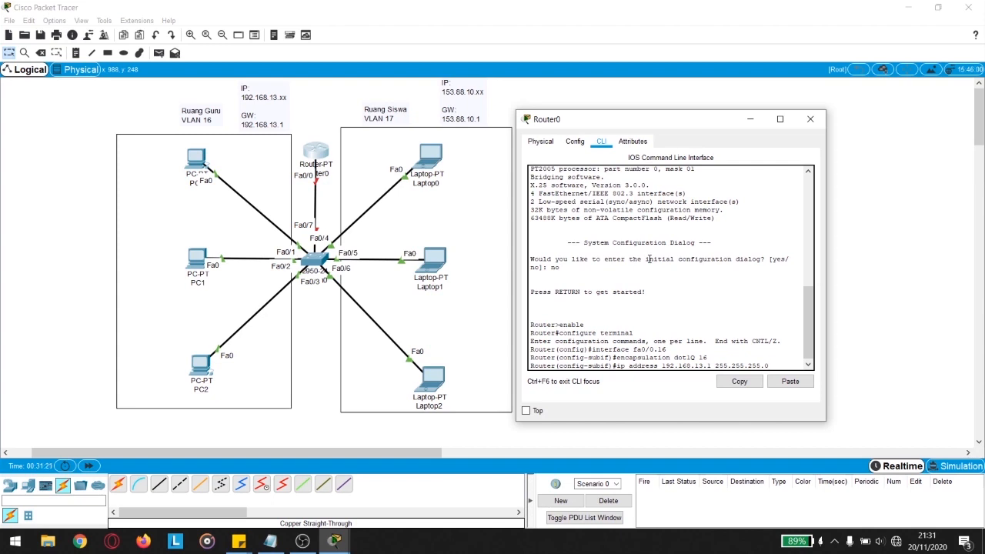
key(Return)
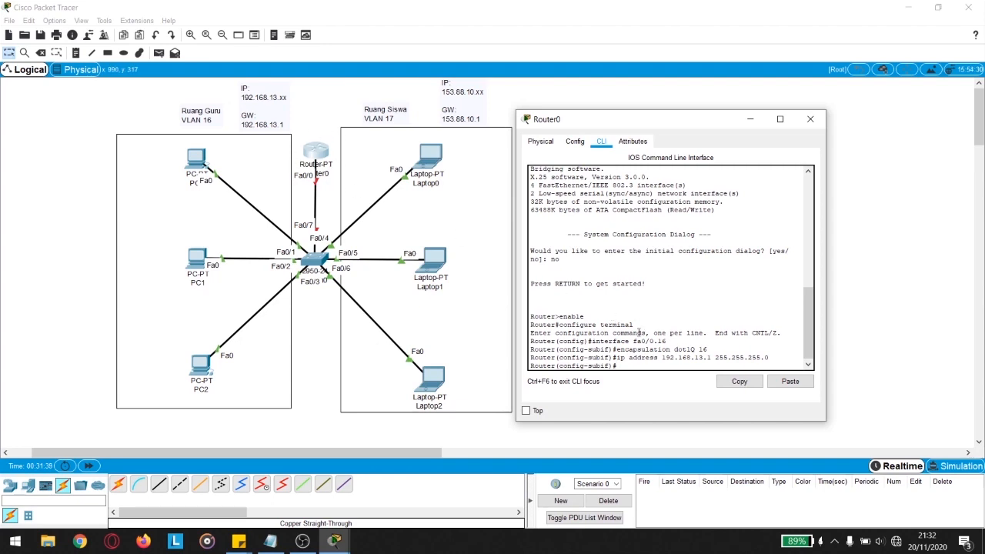
drag(559, 366, 610, 367)
Step: Create subinterface fa0/0.17 with encapsulation dot1Q 17 and IP 153.88.10.1 255.255.255.0
text(exit)
key(Return)
text(interface fa0/0.17)
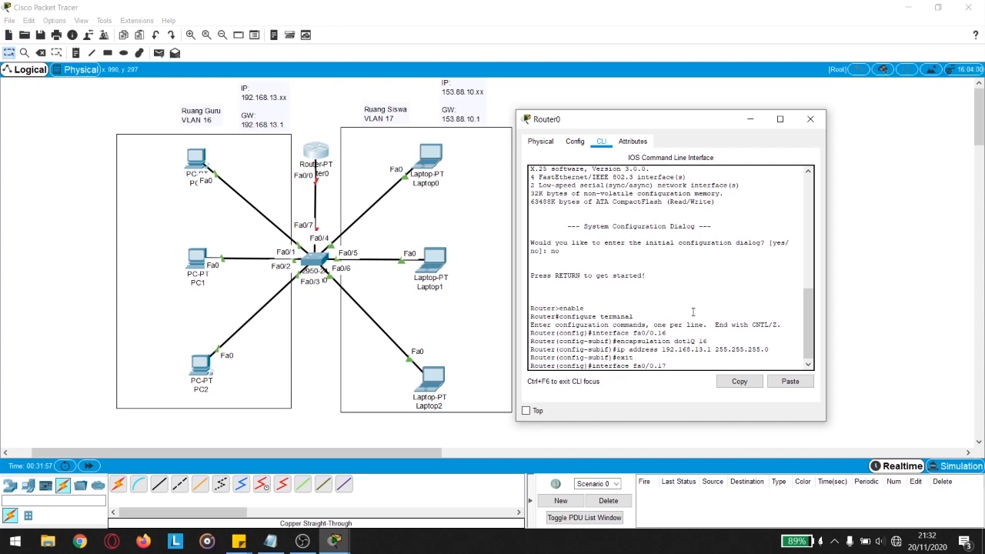
key(Return)
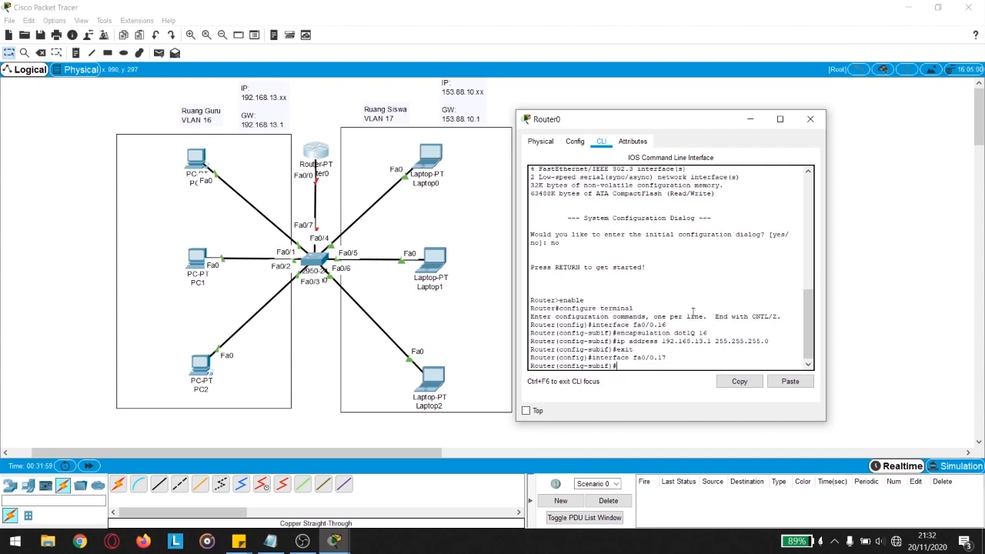
text(encapsulation dot1Q 17)
key(Return)
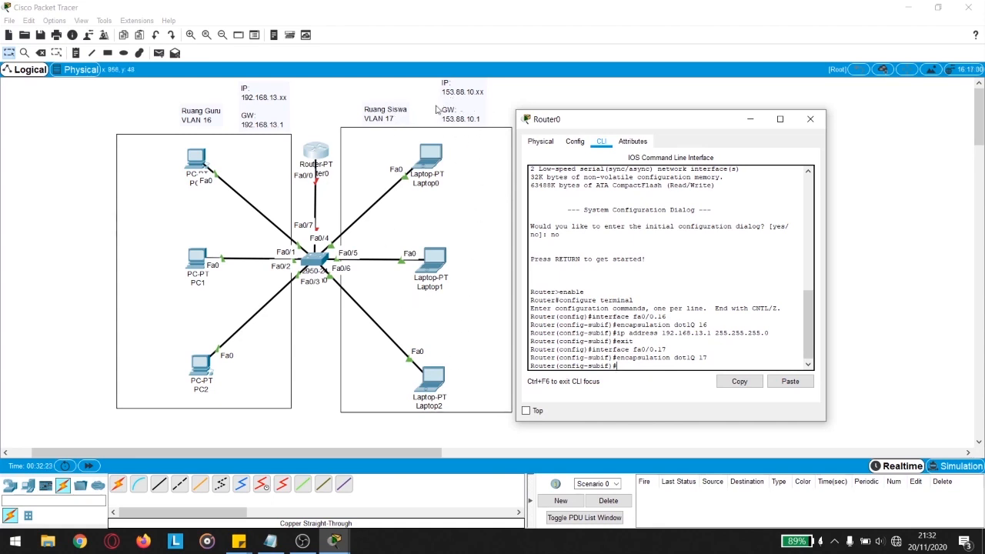
text(ip add ress 153.88.10.1 255.255.255.0)
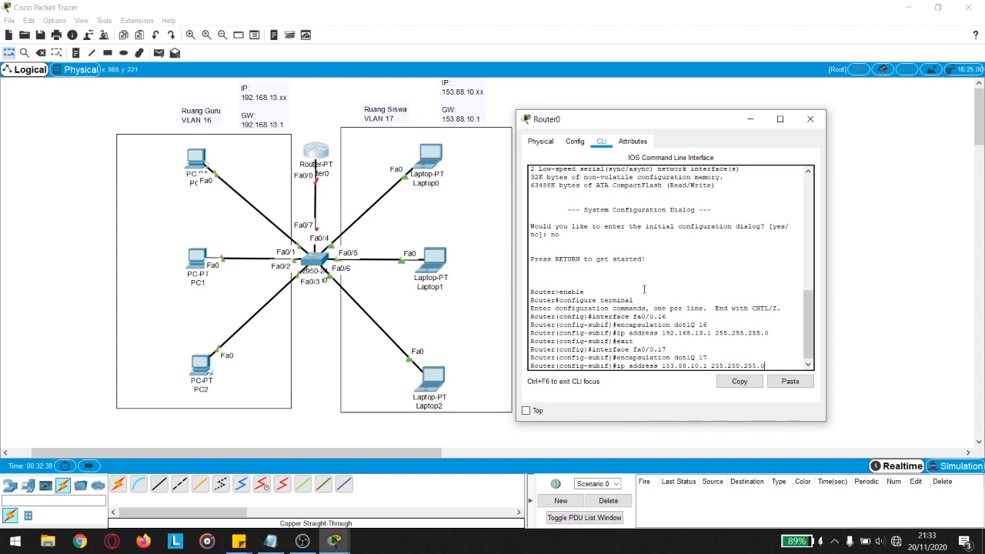
key(Return)
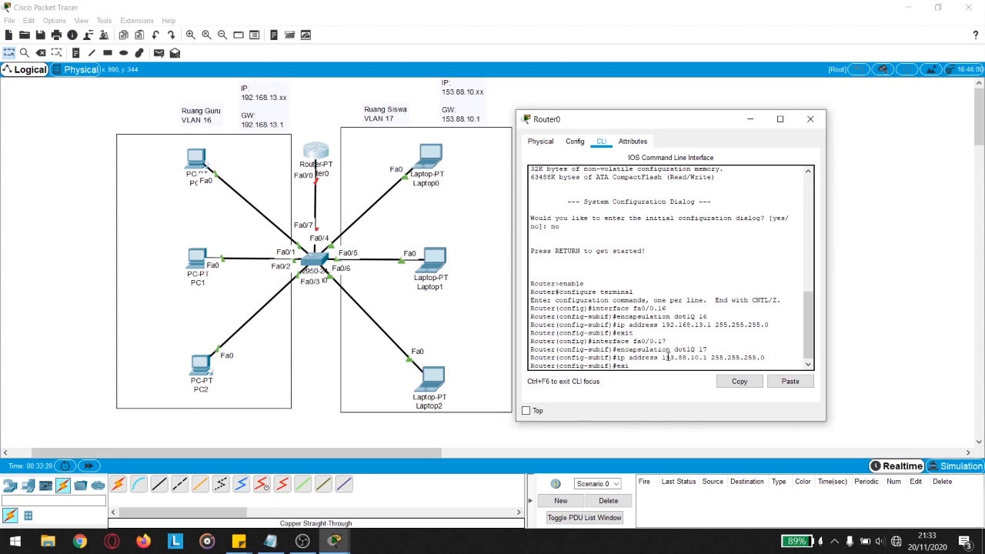
Step: Exit the subinterface and run no shutdown on Router0's fa0/0
key(Return)
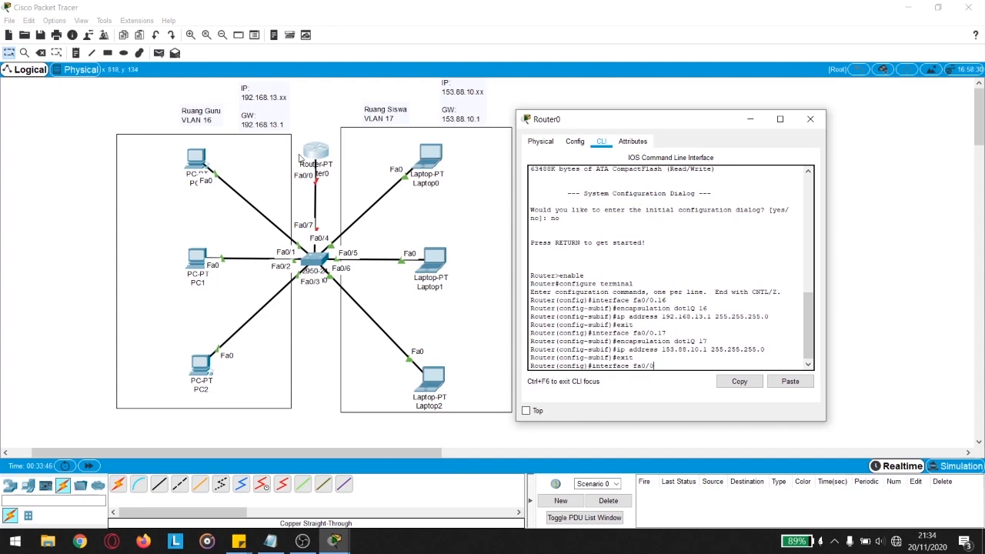
key(Return)
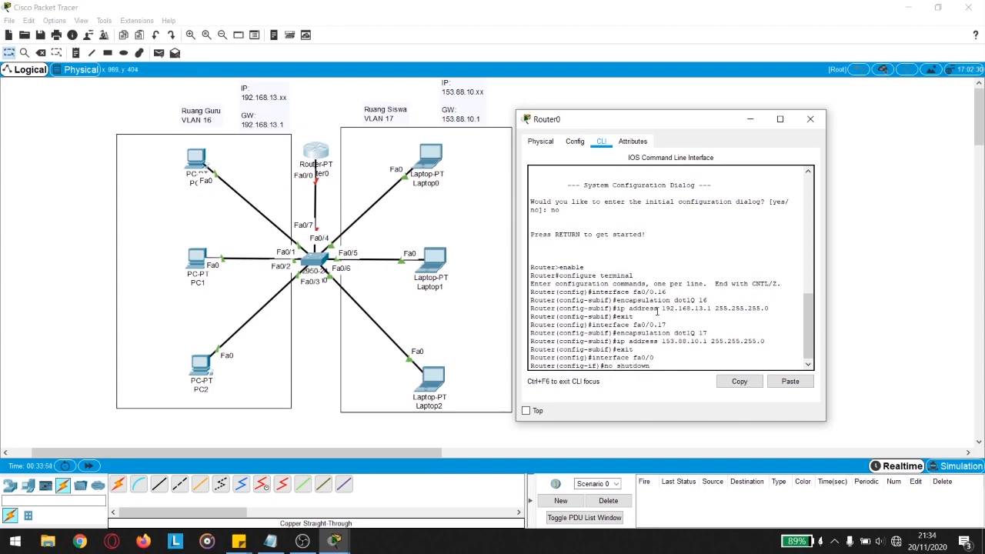
key(Return)
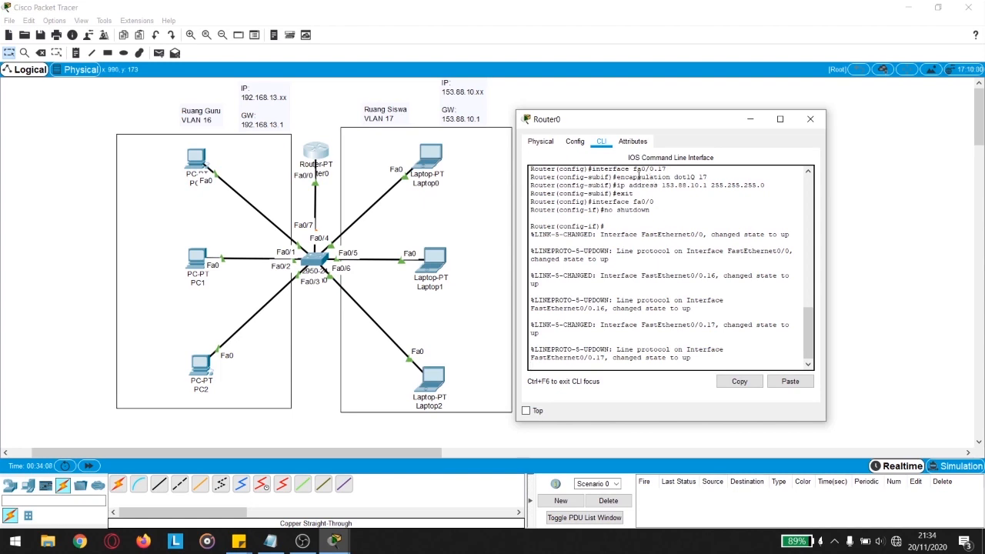
Step: Close Router0 and send a simple PDU ping from PC0 to Laptop0 twice
click(811, 119)
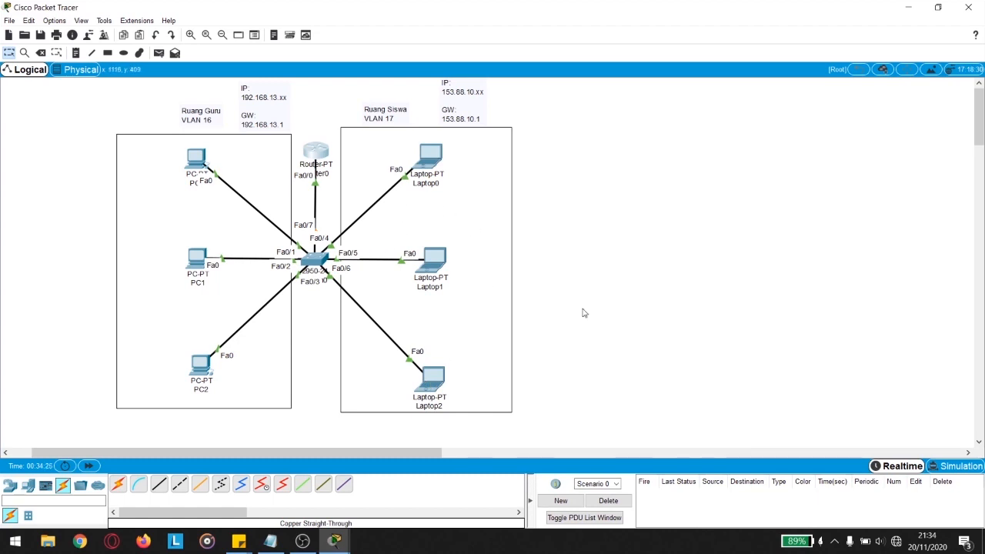
click(158, 52)
click(198, 157)
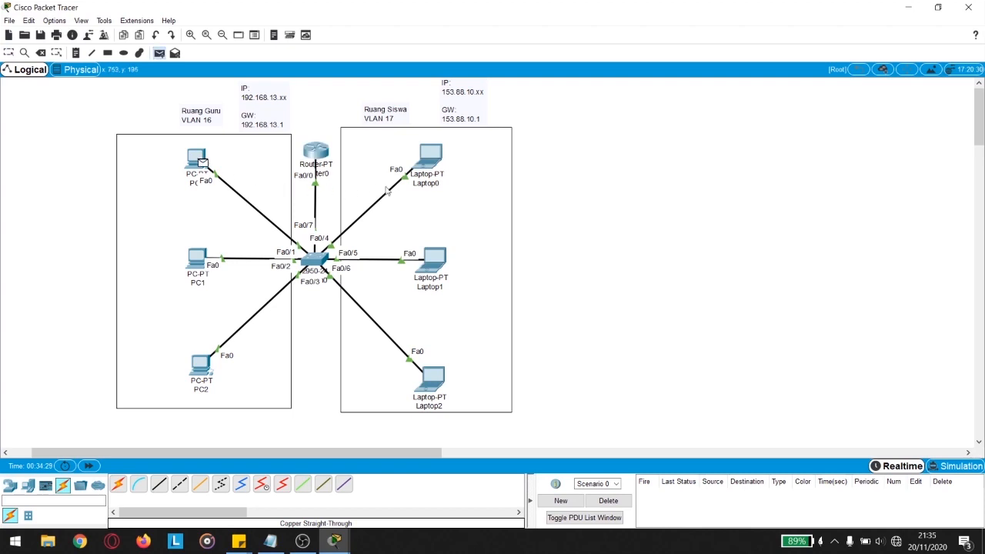
click(434, 162)
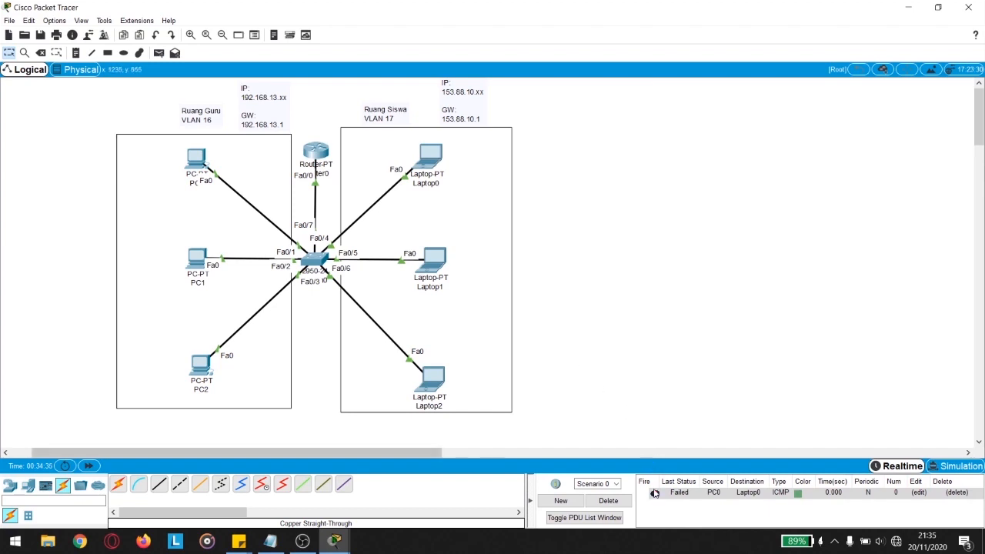
click(685, 496)
click(159, 53)
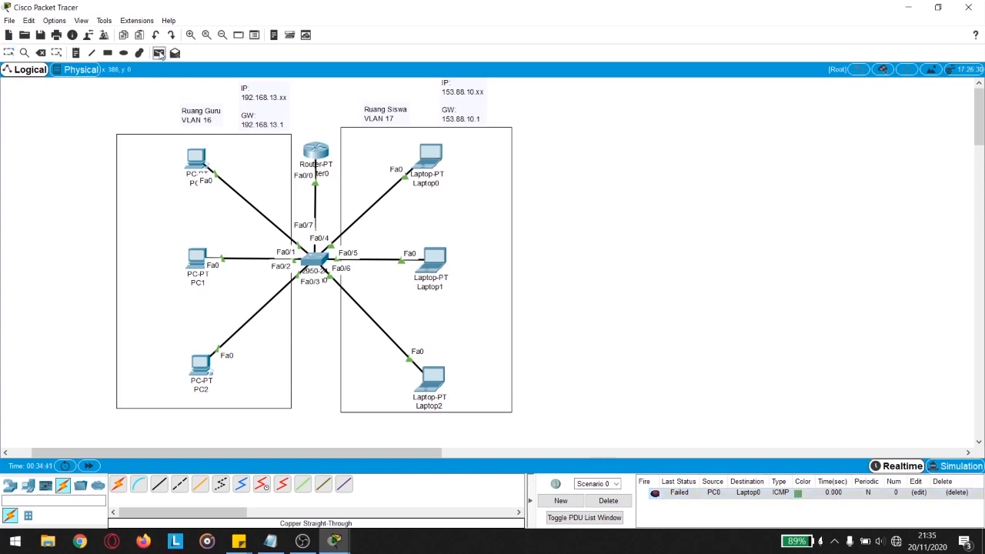
click(197, 159)
click(433, 159)
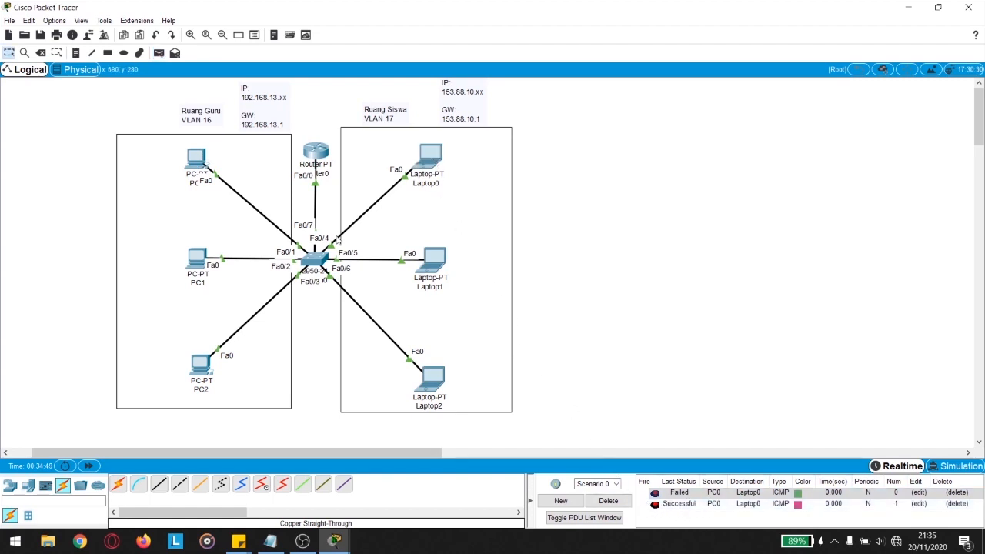
Step: Send a simple PDU ping from PC1 to Laptop1 twice and check the results
click(159, 53)
click(200, 263)
click(438, 266)
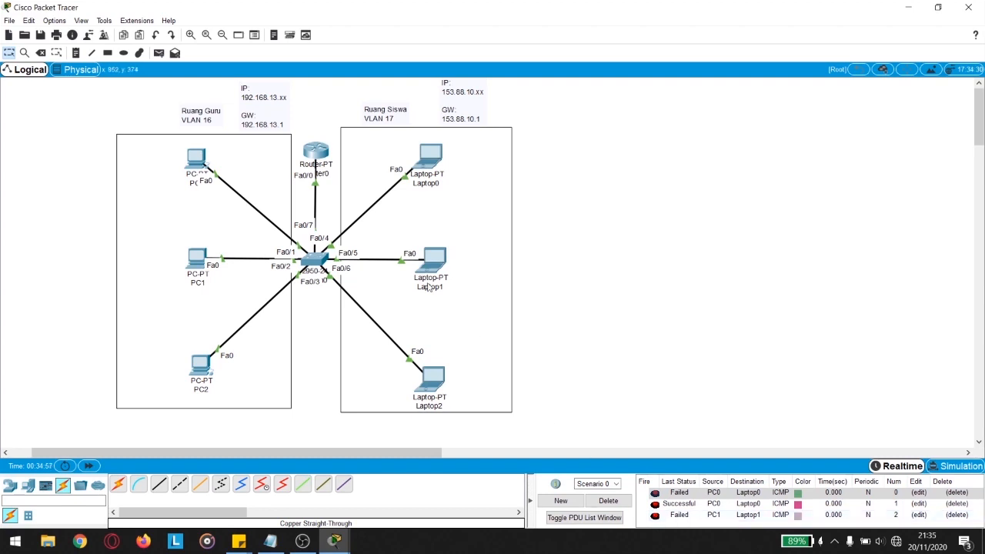
click(160, 53)
click(199, 261)
click(438, 266)
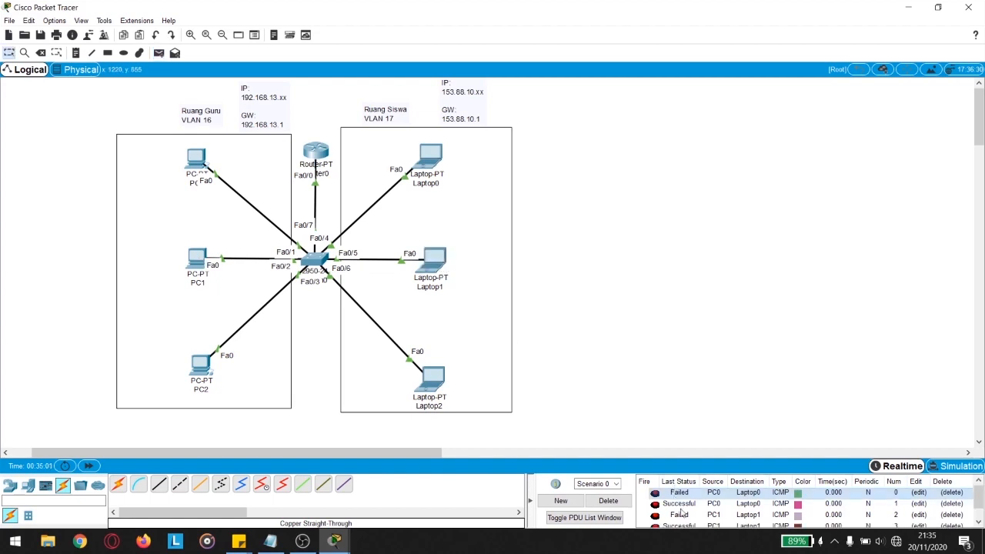
scroll(697, 496, down, 1)
scroll(693, 500, up, 1)
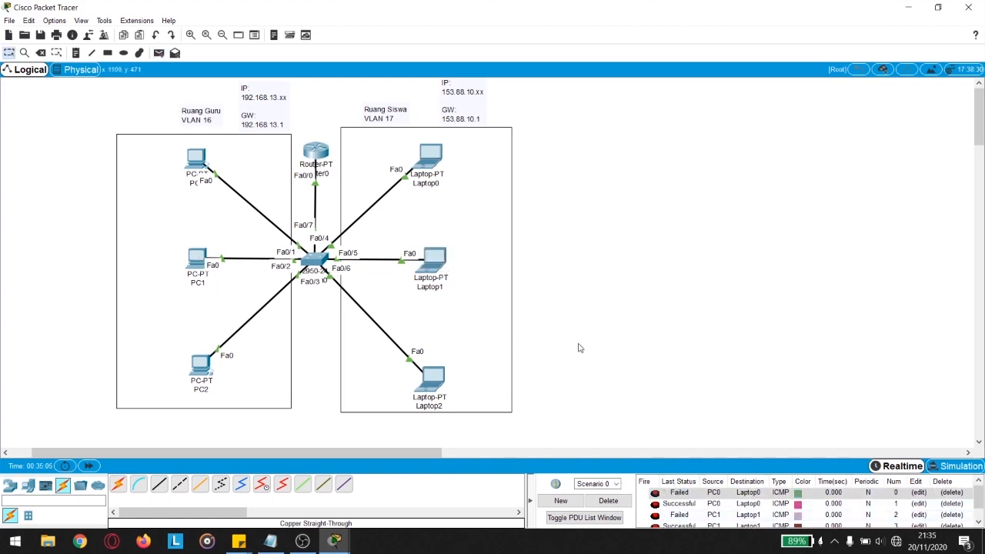